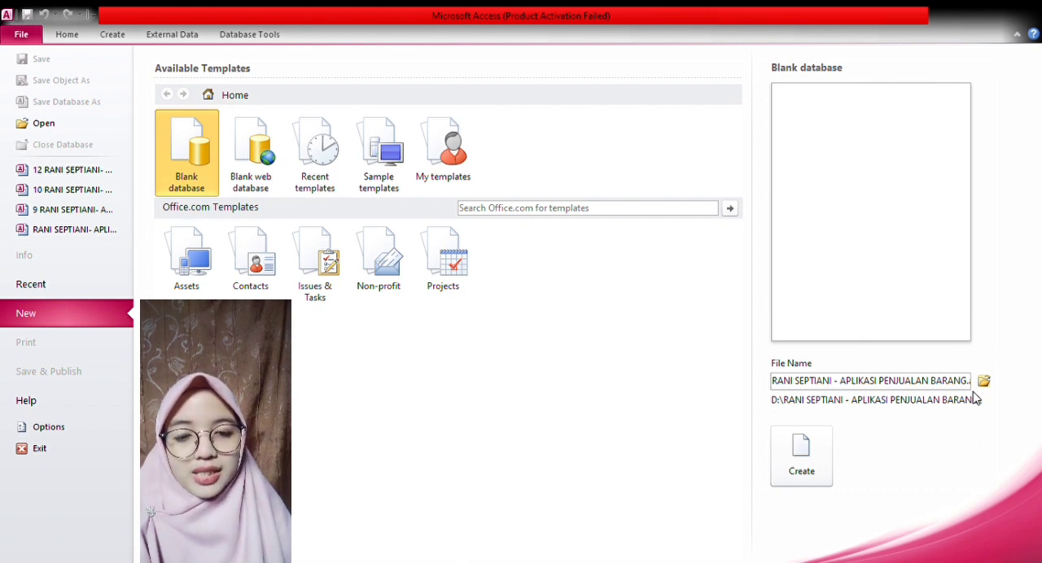
# - Create the blank APLIKASI PENJUALAN BARANG database and close its default table
pyautogui.click(822, 446)
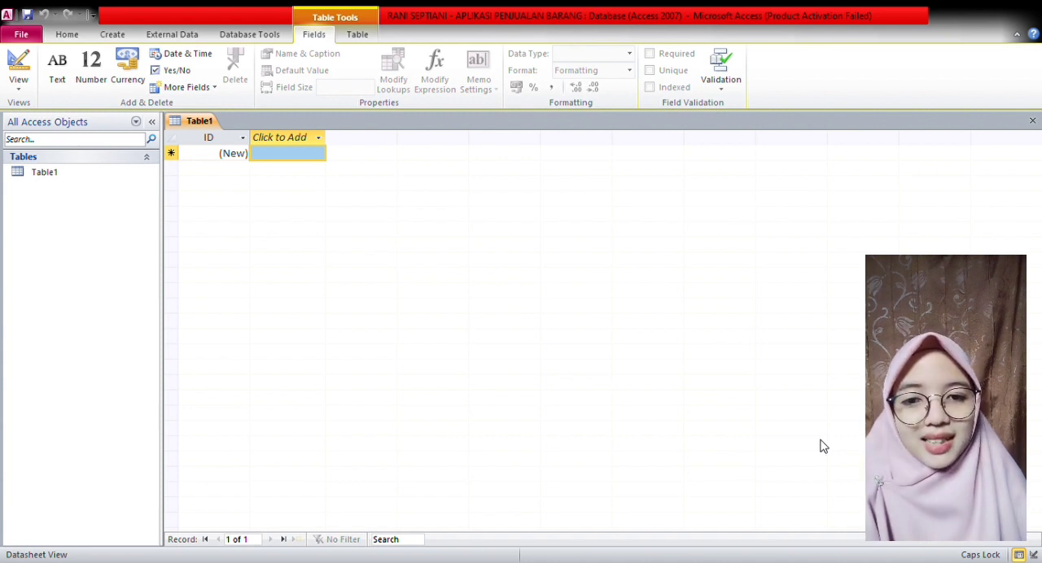
pyautogui.click(1032, 122)
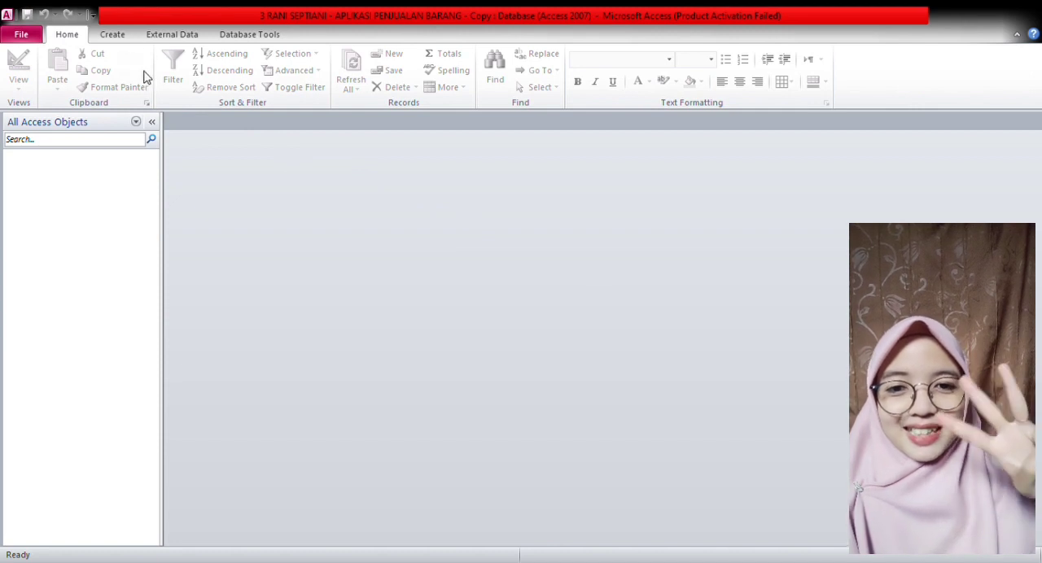
# - Start a new table in Design view and add a KODE BARANG text field with a field size of 10
pyautogui.click(122, 37)
pyautogui.click(106, 79)
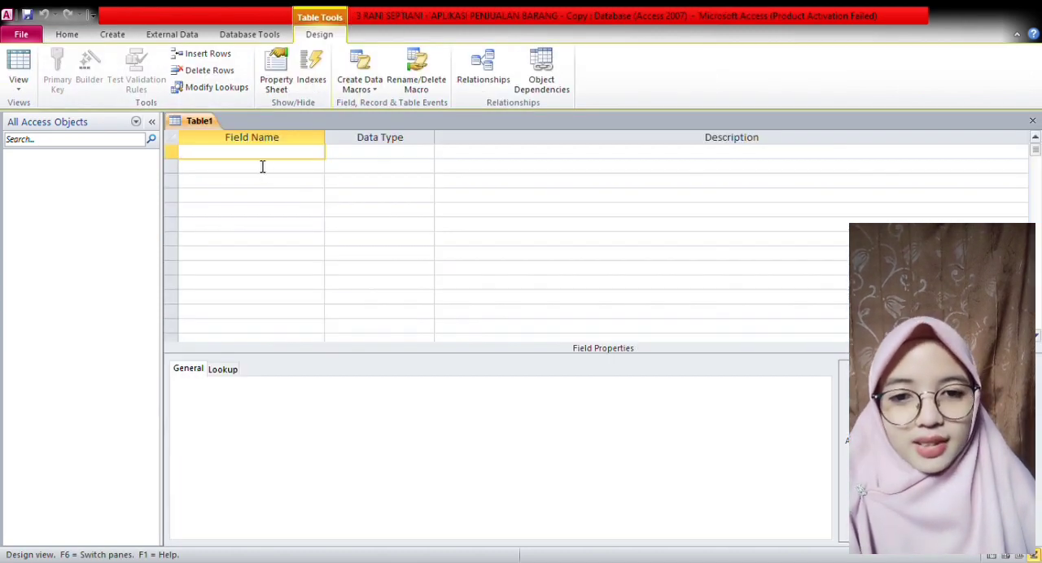
pyautogui.press('capslock')
pyautogui.write('KODE BARANG')
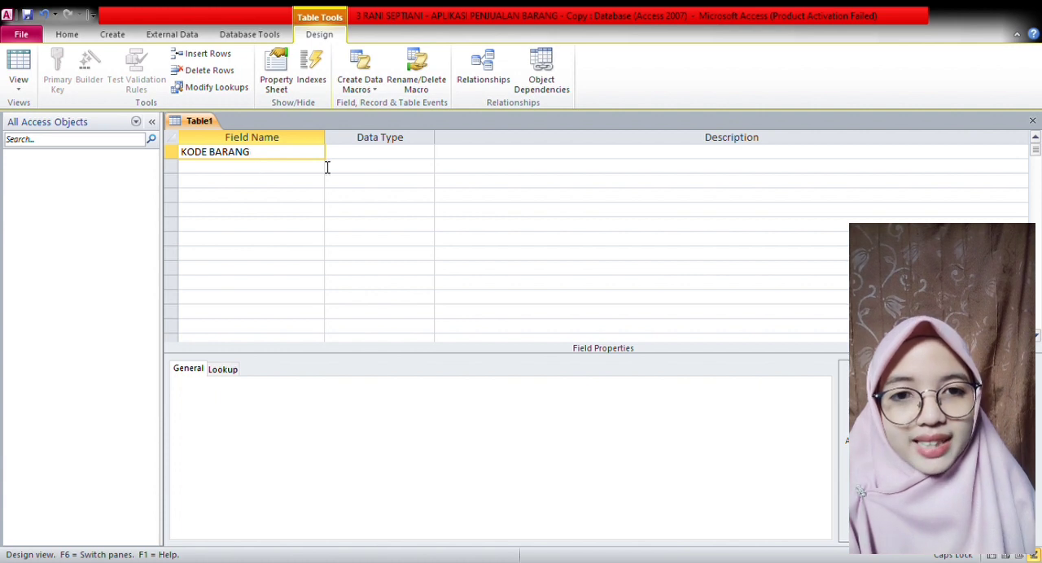
pyautogui.click(374, 159)
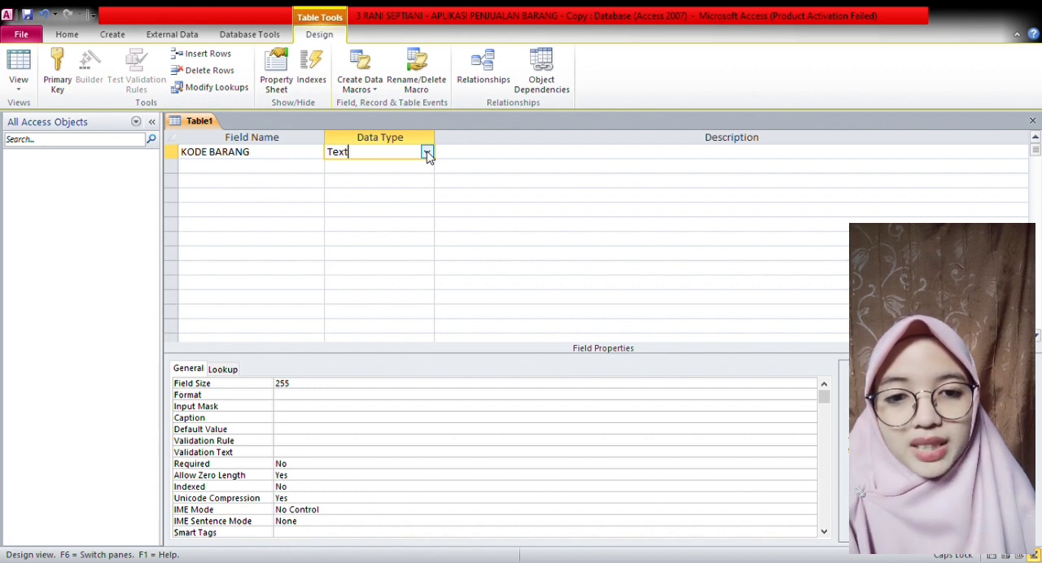
pyautogui.click(302, 393)
pyautogui.press('BackSpace')
pyautogui.press('BackSpace')
pyautogui.press('BackSpace')
pyautogui.write('10')
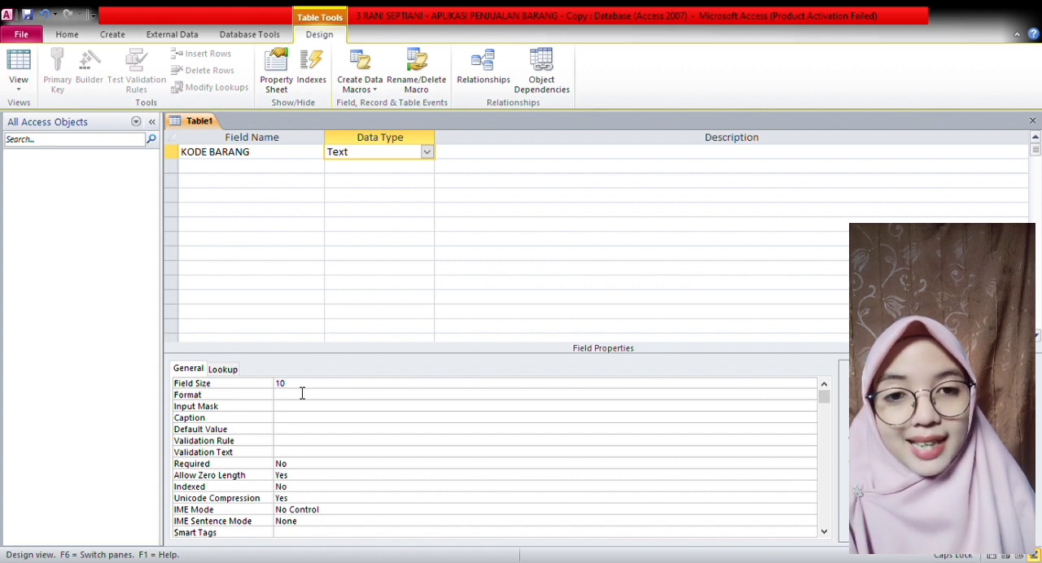
# - Add a NAMA BARANG text field with a field size of 50
pyautogui.click(265, 173)
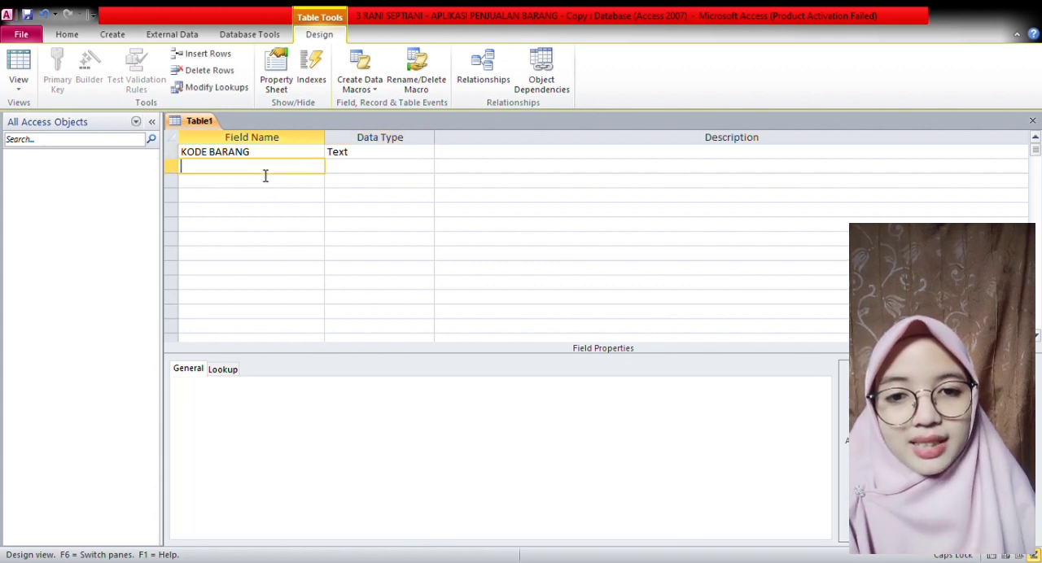
pyautogui.write('NAMA BARANG')
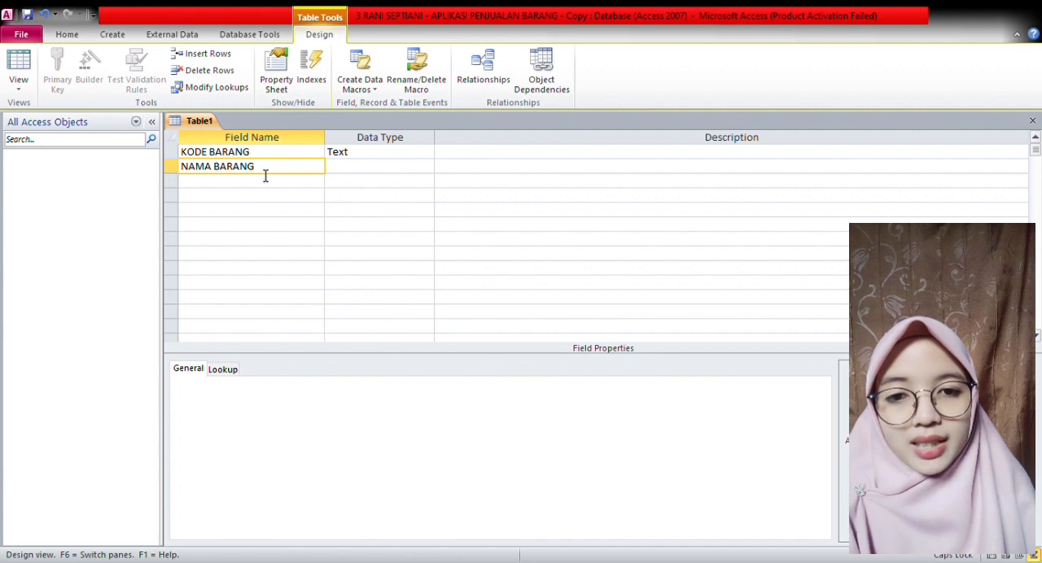
pyautogui.click(398, 170)
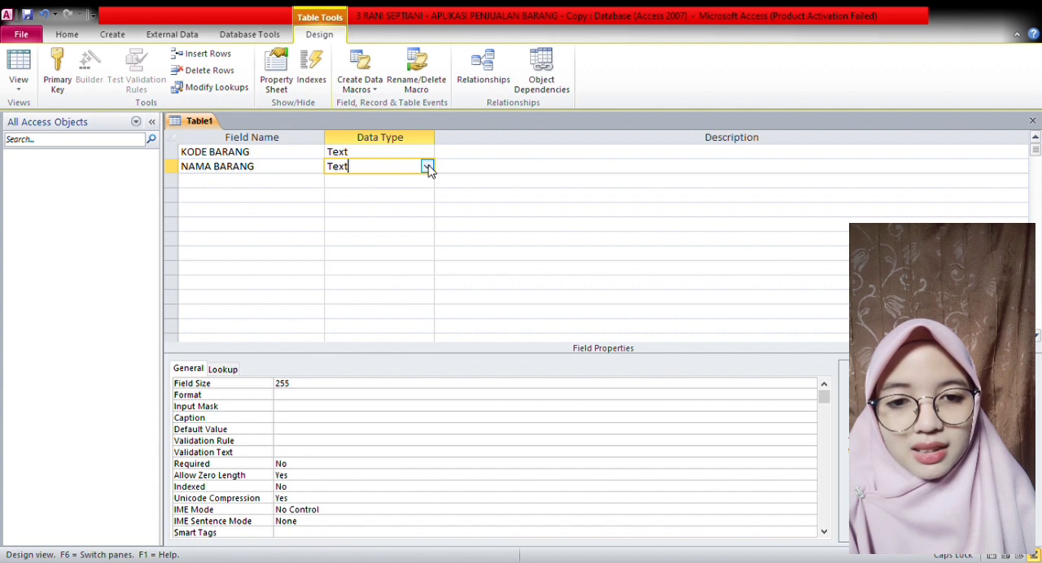
pyautogui.click(340, 387)
pyautogui.press('BackSpace')
pyautogui.press('BackSpace')
pyautogui.press('BackSpace')
pyautogui.write('50')
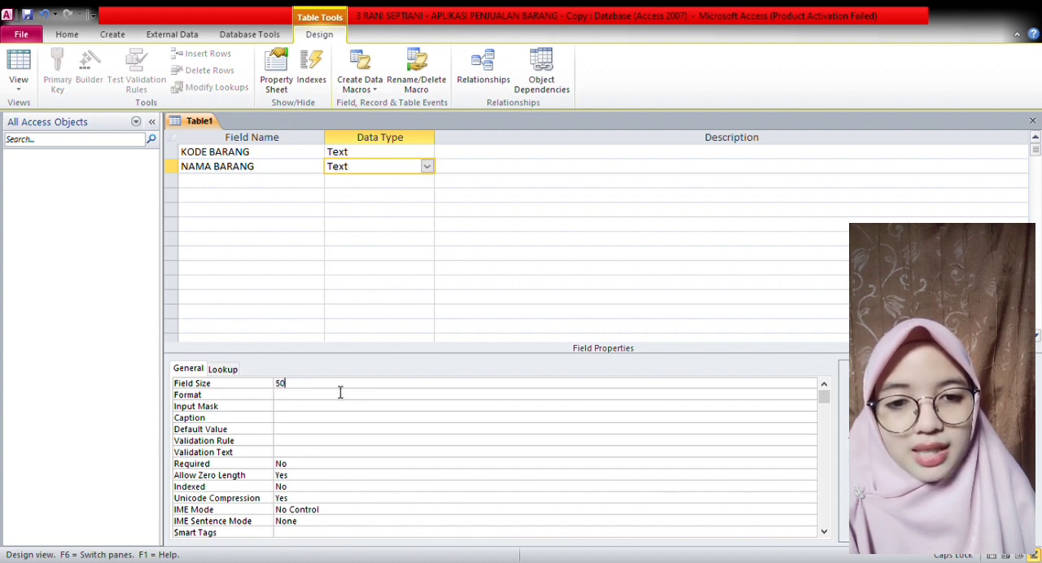
# - Add a HARGA BELI field with the Currency data type
pyautogui.click(273, 189)
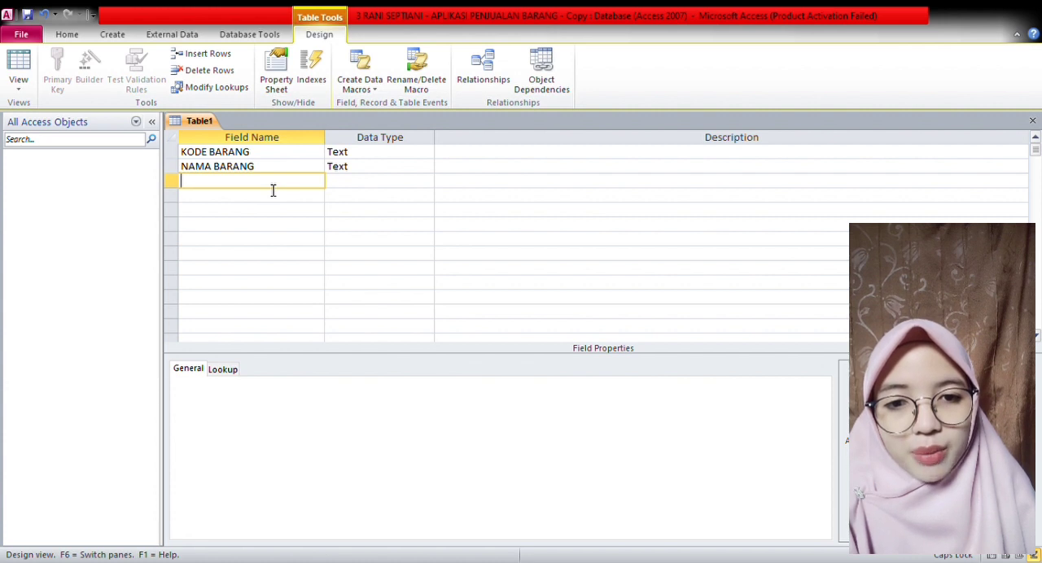
pyautogui.write('HARGA BELI')
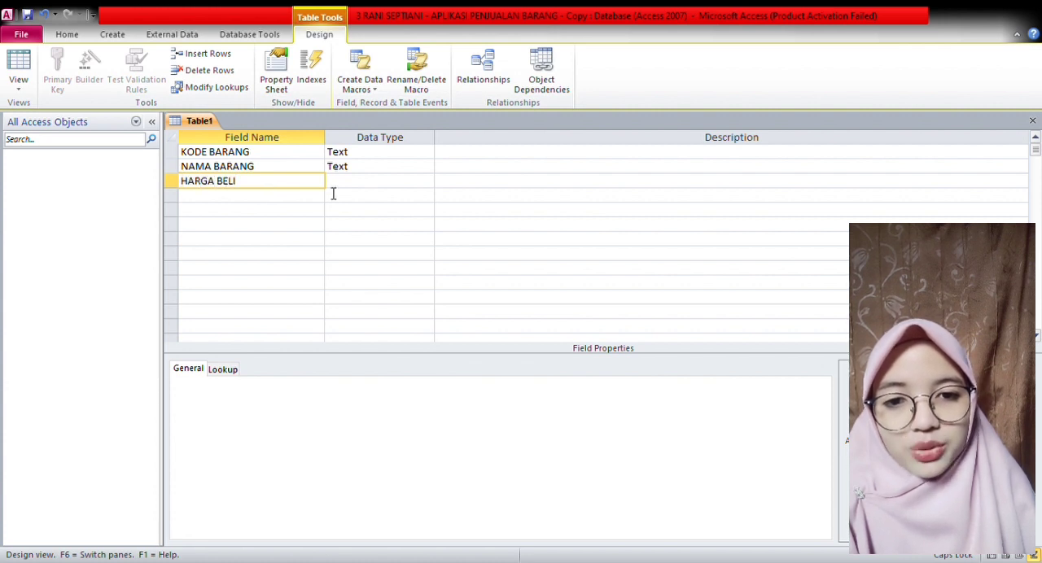
pyautogui.press('Tab')
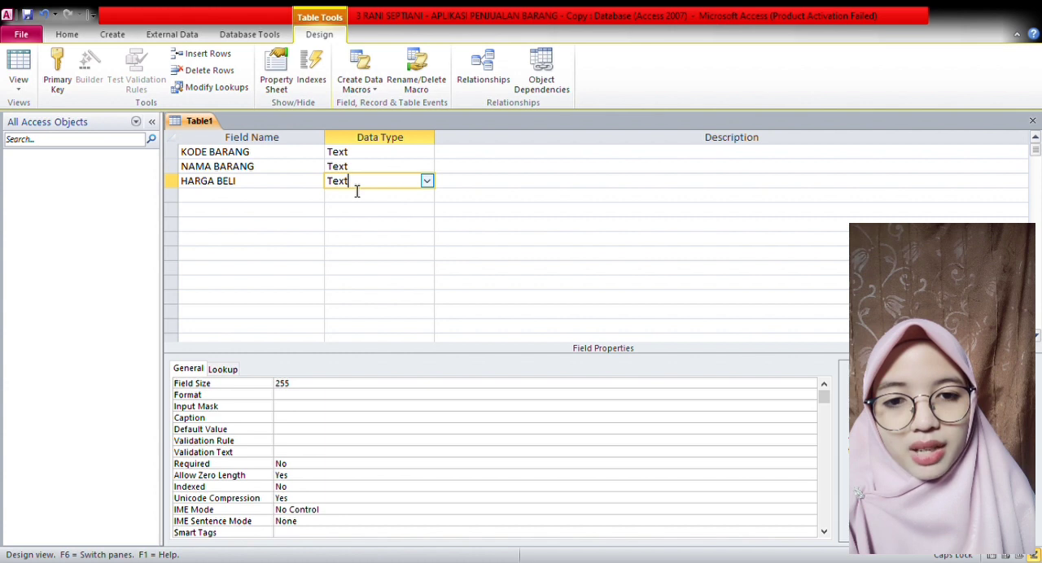
pyautogui.click(426, 181)
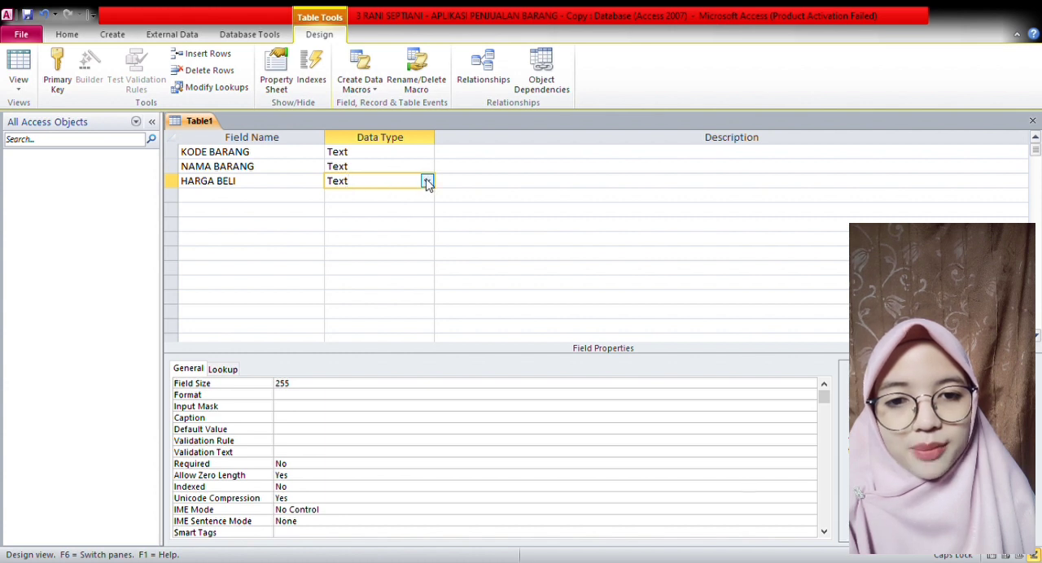
pyautogui.click(407, 252)
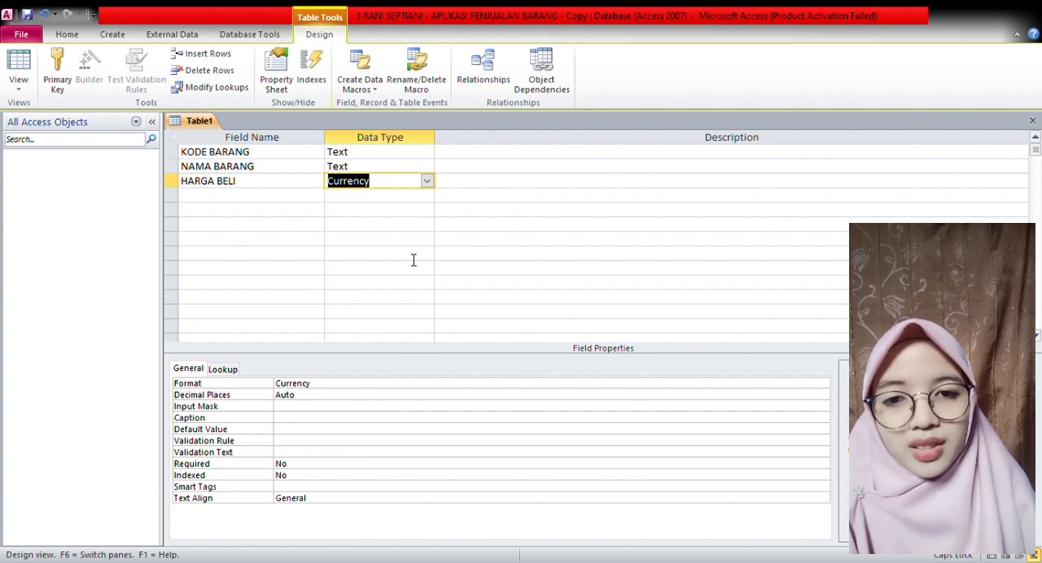
# - Add a HARGA JUAL field with the Currency data type
pyautogui.click(269, 203)
pyautogui.write('HARGA JUAL')
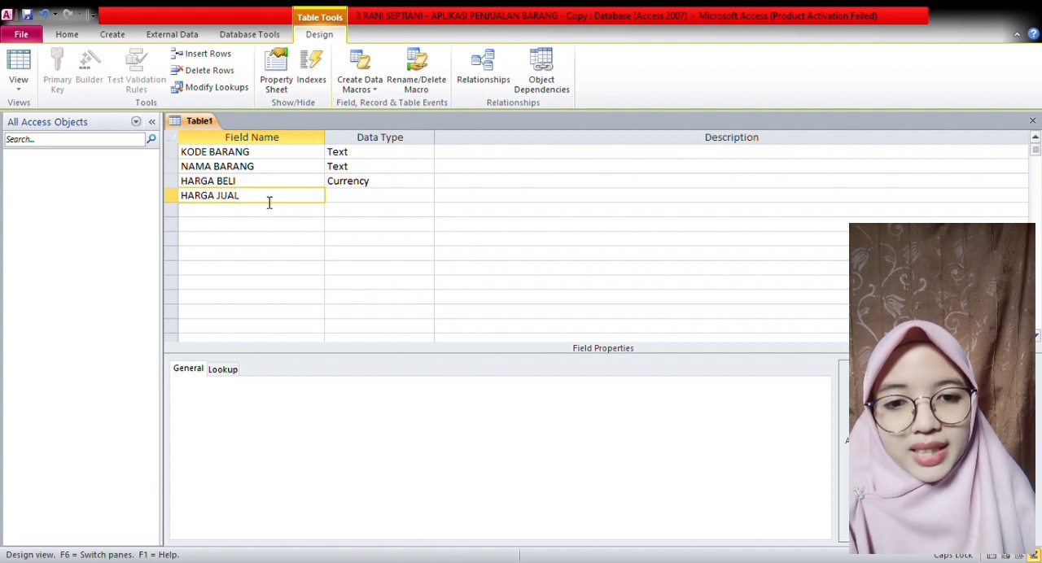
pyautogui.click(356, 200)
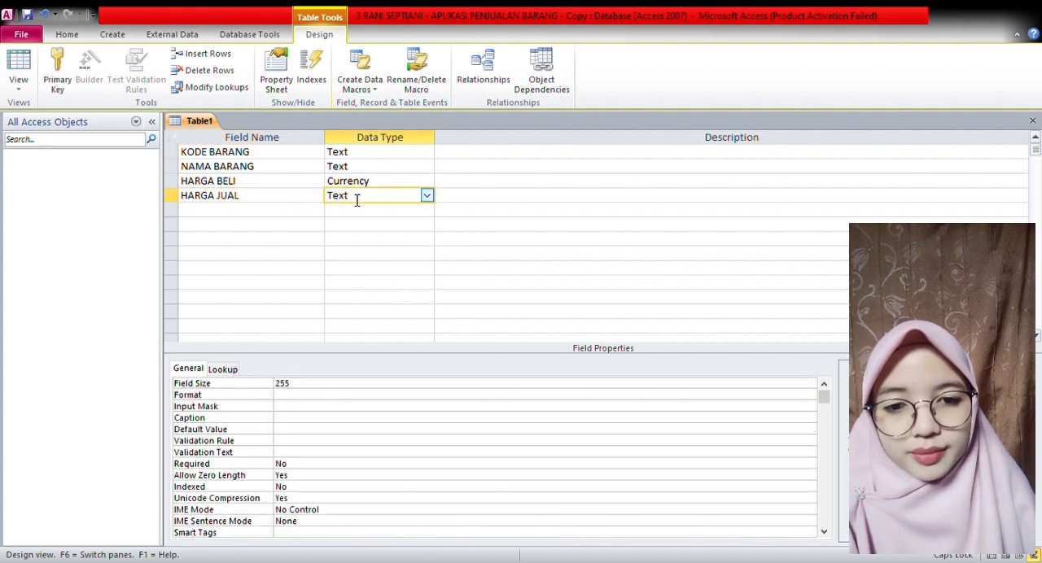
pyautogui.click(430, 197)
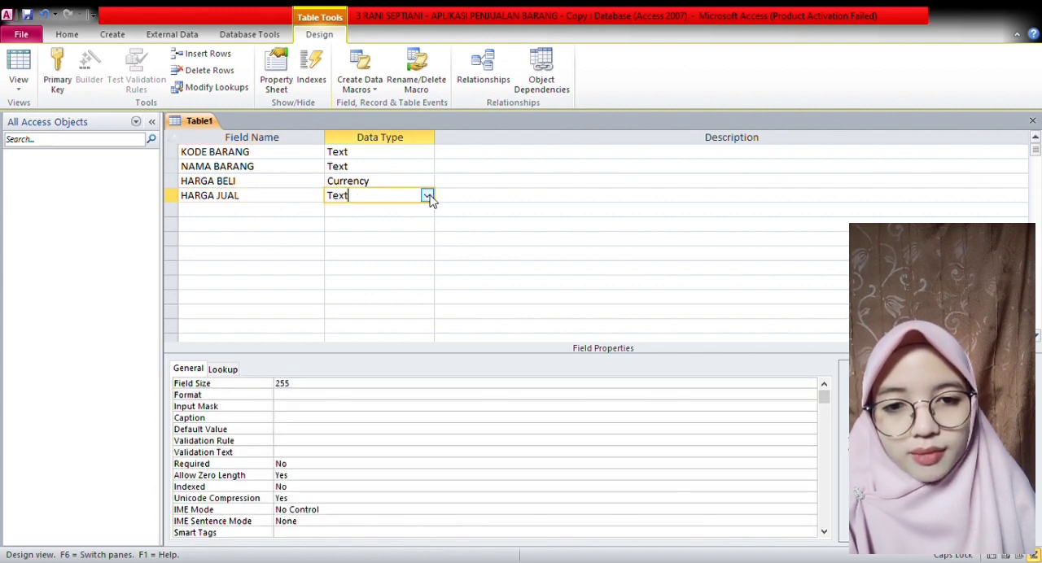
pyautogui.click(407, 269)
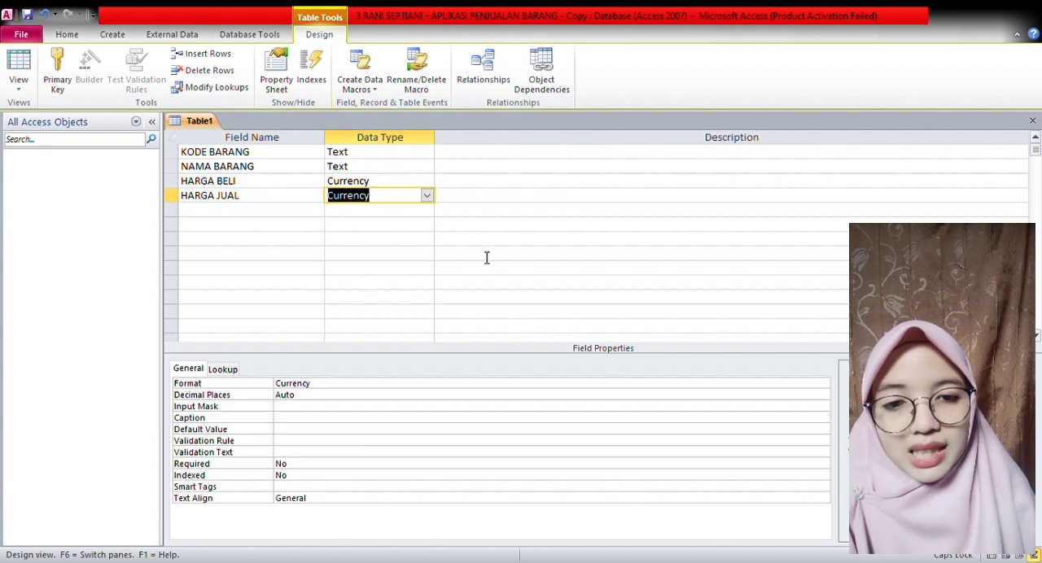
# - Make KODE BARANG the primary key, and save and close the table as TABEL BARANG
pyautogui.click(206, 228)
pyautogui.click(200, 214)
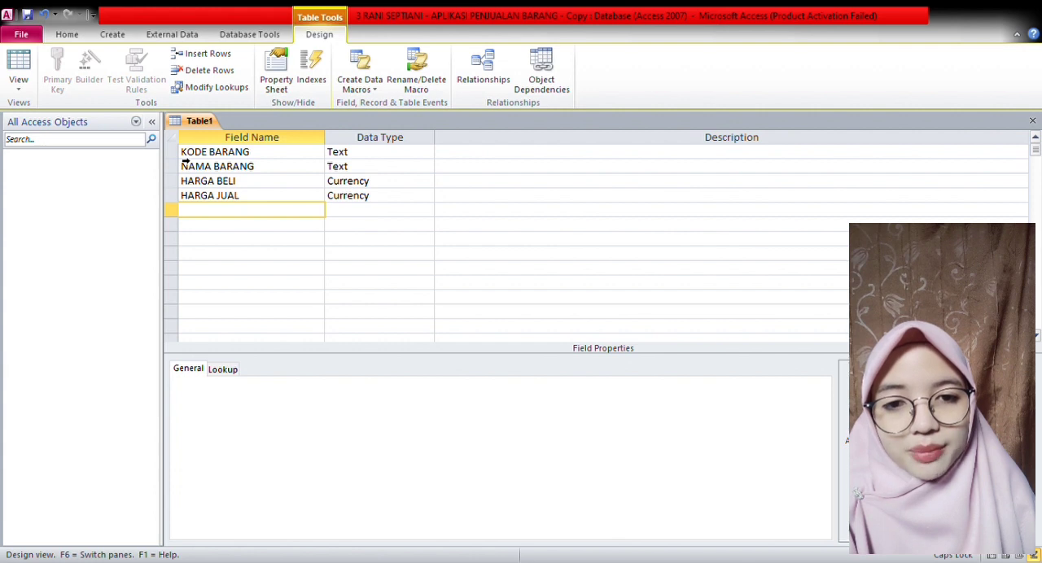
pyautogui.click(171, 152)
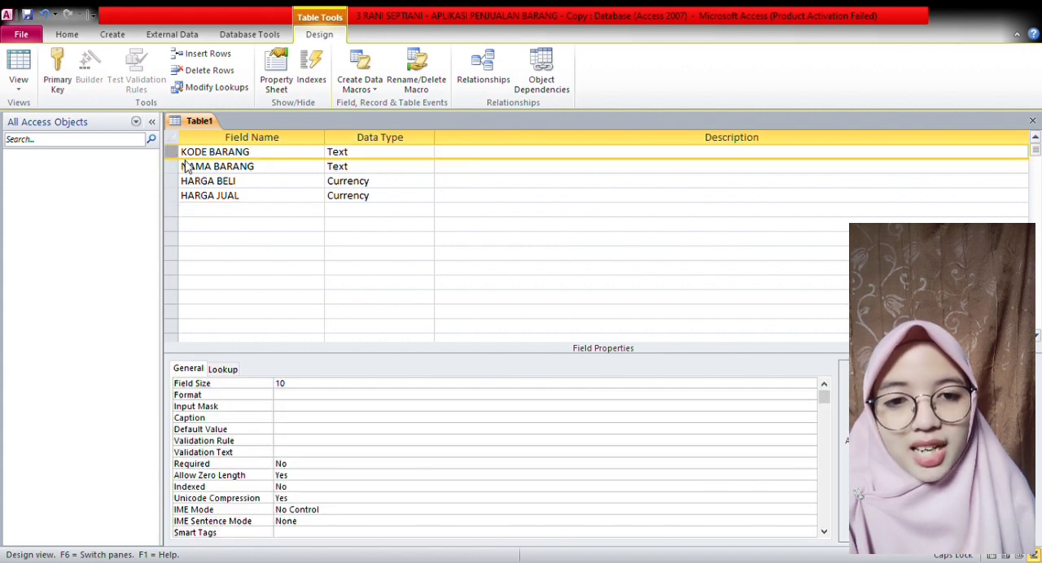
pyautogui.click(186, 161)
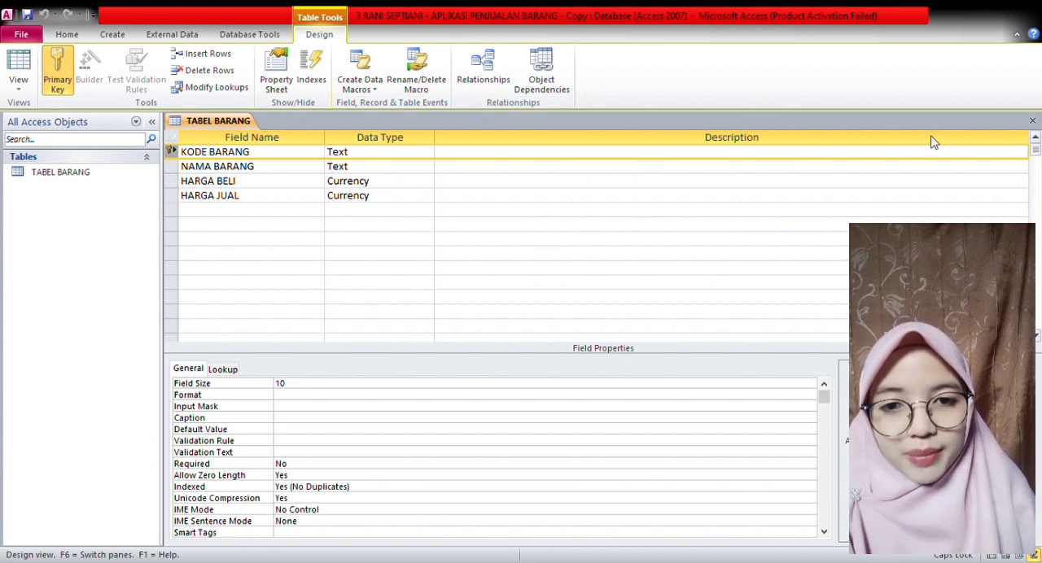
pyautogui.click(1032, 121)
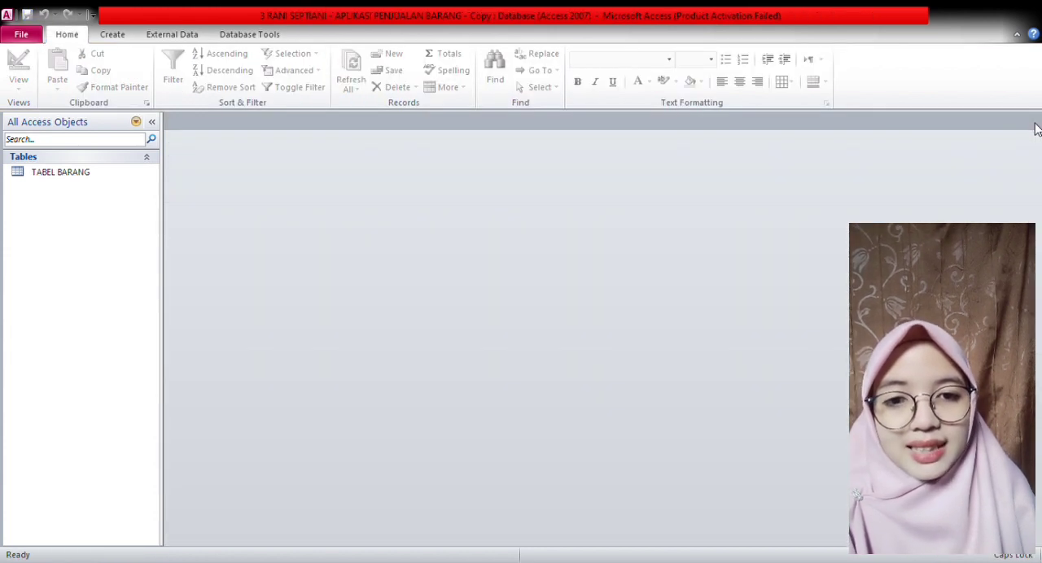
# - Start a second table in Design view and add an ID PENJUAL text field with a field size of 10
pyautogui.click(113, 36)
pyautogui.click(103, 85)
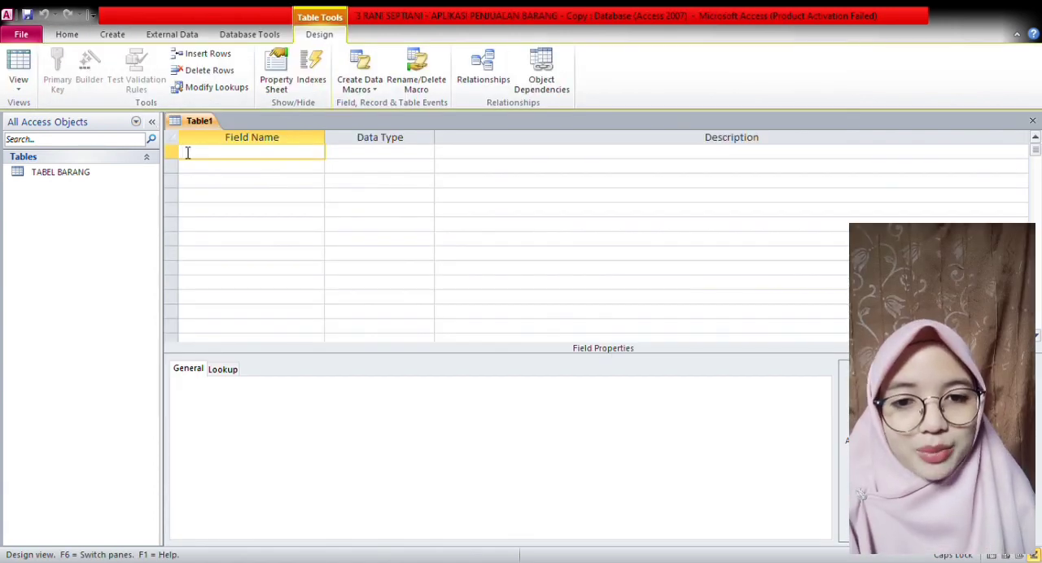
pyautogui.write('ID')
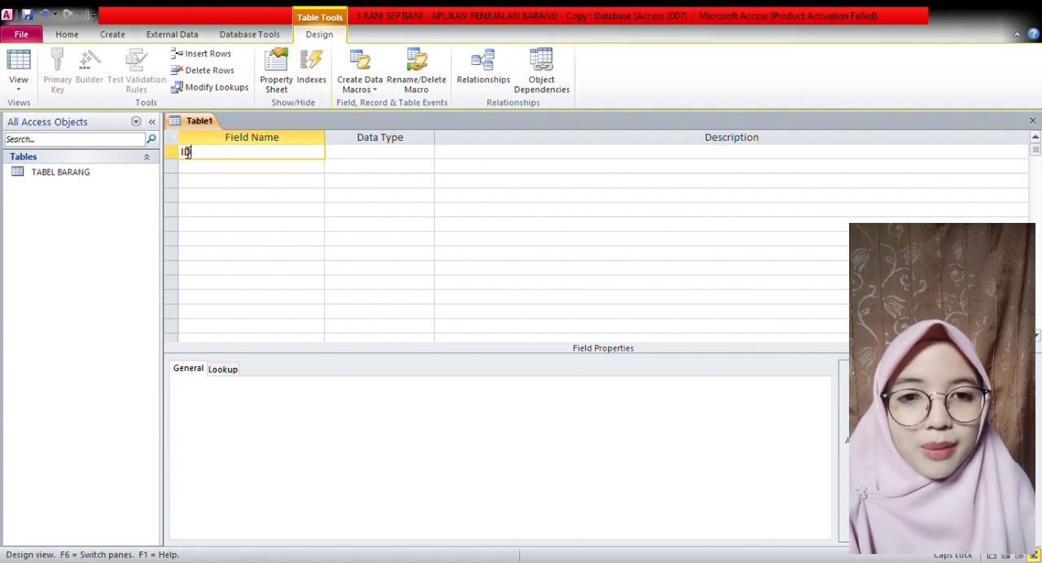
pyautogui.write(' PENJUAL')
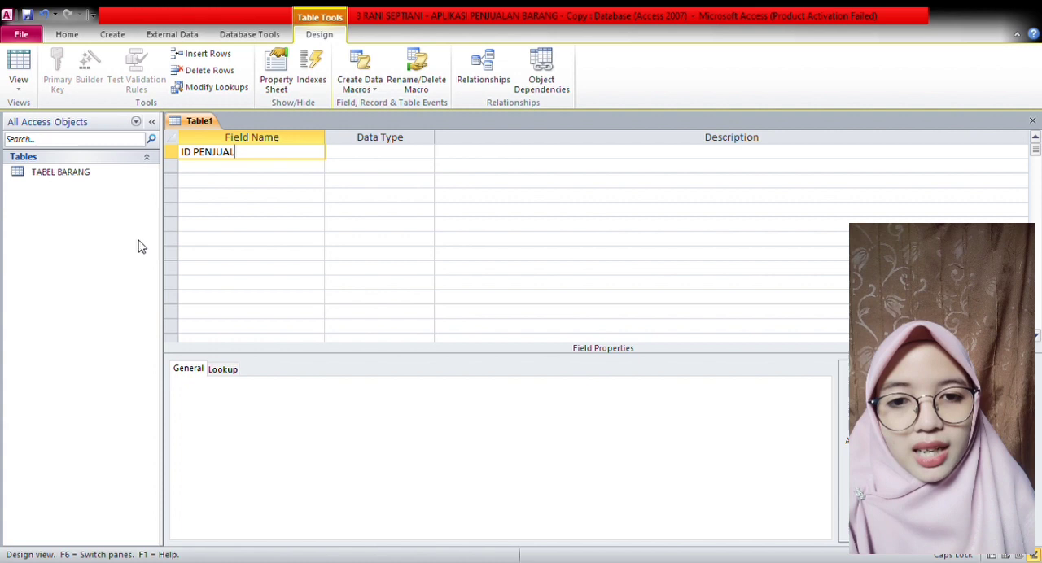
pyautogui.click(410, 158)
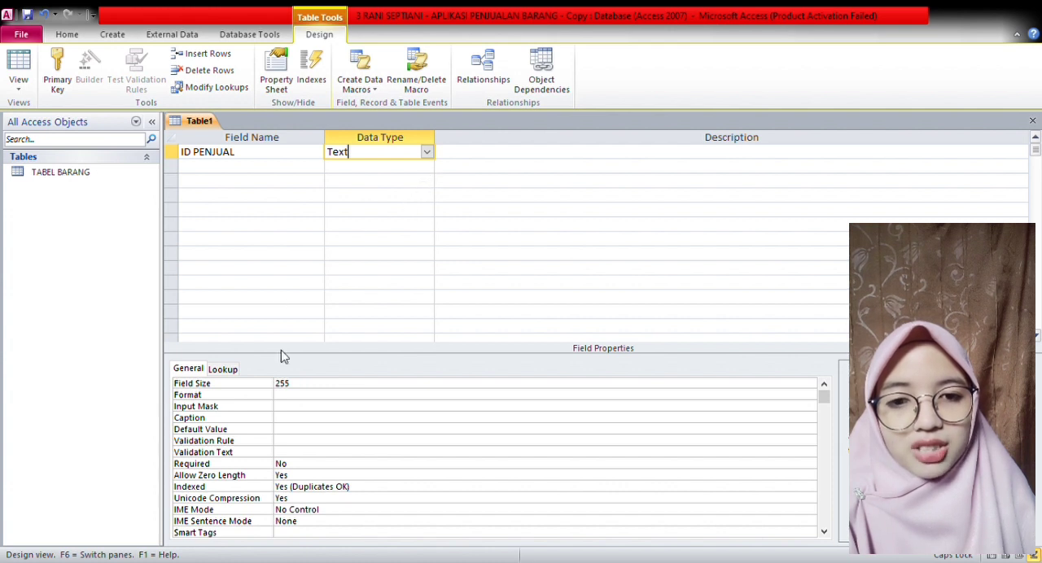
pyautogui.click(305, 388)
pyautogui.press('BackSpace')
pyautogui.press('BackSpace')
pyautogui.press('BackSpace')
pyautogui.write('10')
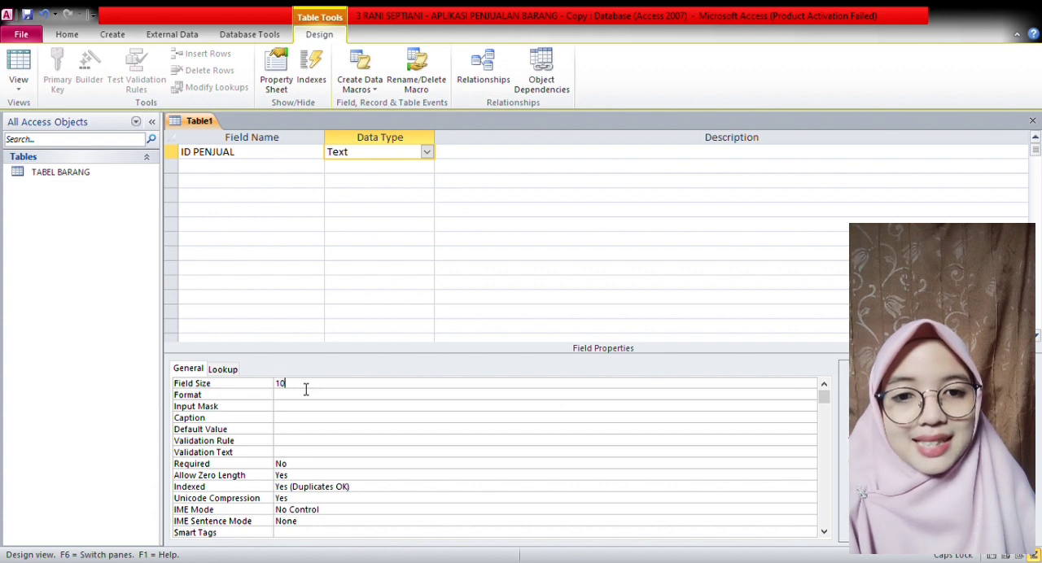
# - Add a NAMA PENJUAL text field with a field size of 30
pyautogui.click(230, 168)
pyautogui.write('NAMA PENJUAL')
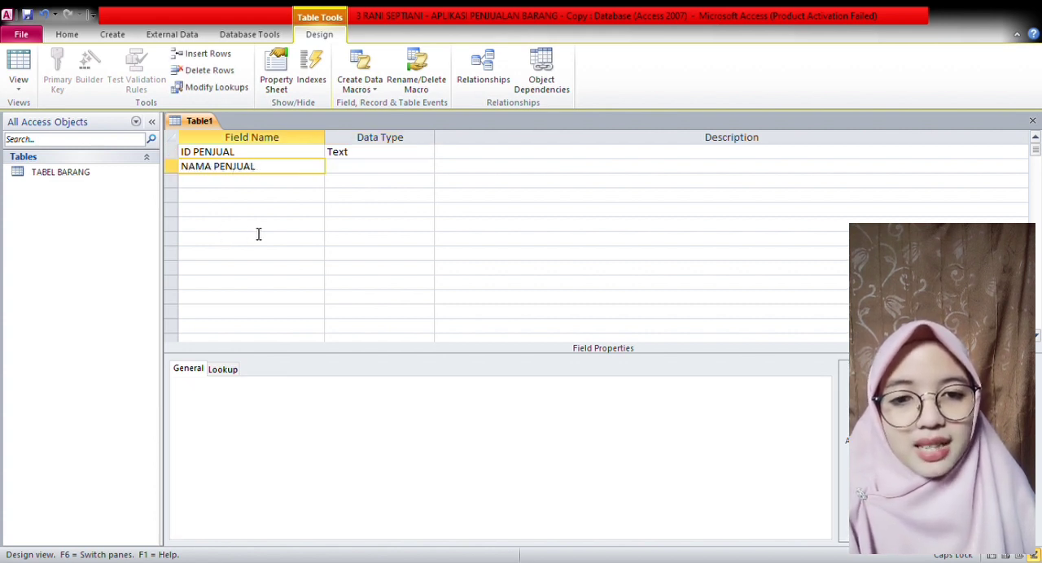
pyautogui.click(371, 171)
pyautogui.click(307, 389)
pyautogui.press('BackSpace')
pyautogui.press('BackSpace')
pyautogui.press('BackSpace')
pyautogui.write('30')
# - Add a JABATAN text field with a field size of 30
pyautogui.click(218, 187)
pyautogui.write('JABATAN')
pyautogui.click(374, 186)
pyautogui.click(311, 390)
pyautogui.press('BackSpace')
pyautogui.press('BackSpace')
pyautogui.press('BackSpace')
pyautogui.write('30')
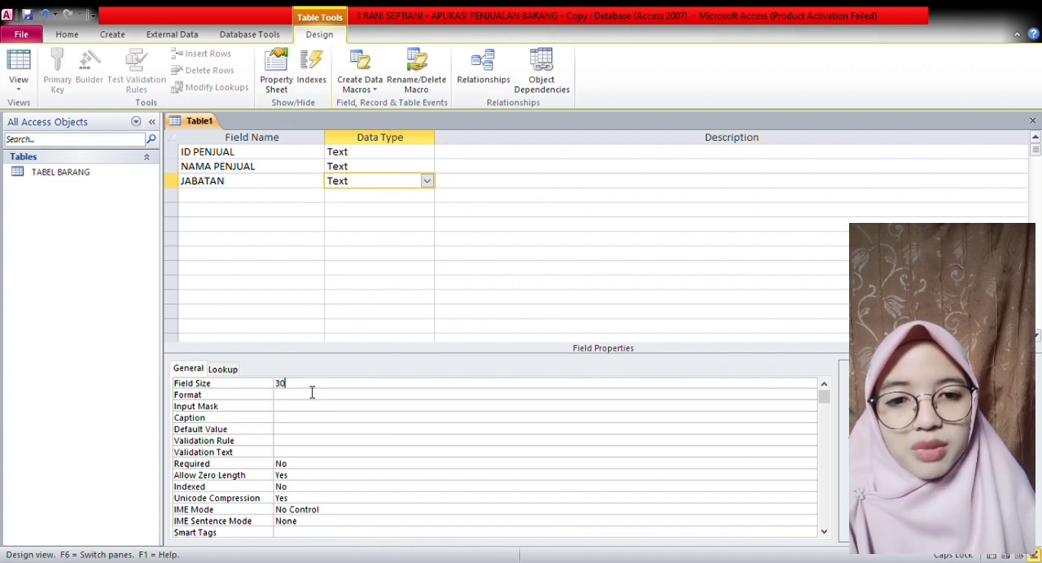
# - Add a NO HP text field with a field size of 10
pyautogui.click(245, 197)
pyautogui.write('NO HP')
pyautogui.click(353, 200)
pyautogui.click(308, 386)
pyautogui.press('BackSpace')
pyautogui.press('BackSpace')
pyautogui.press('BackSpace')
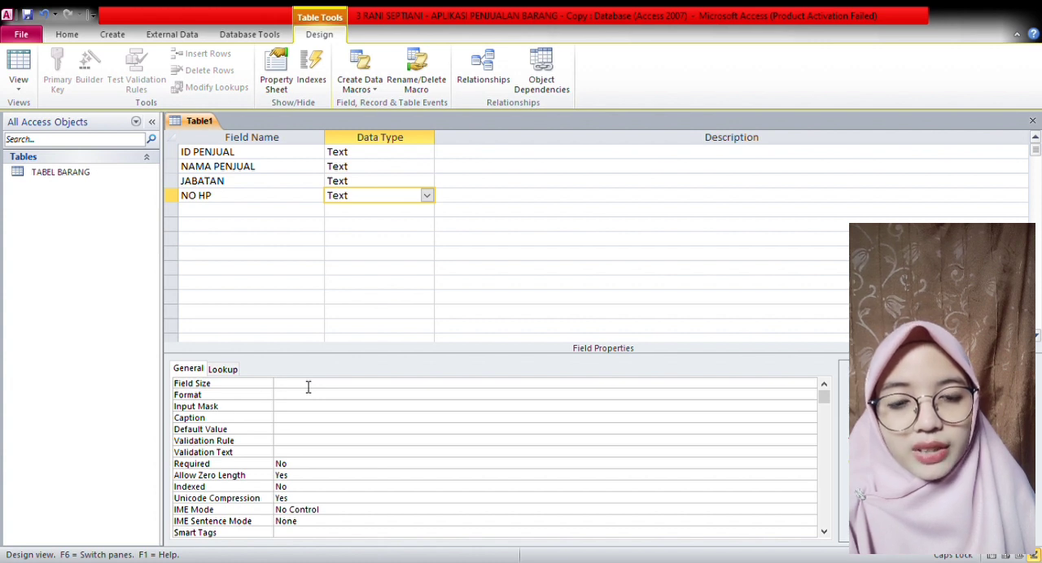
pyautogui.write('10')
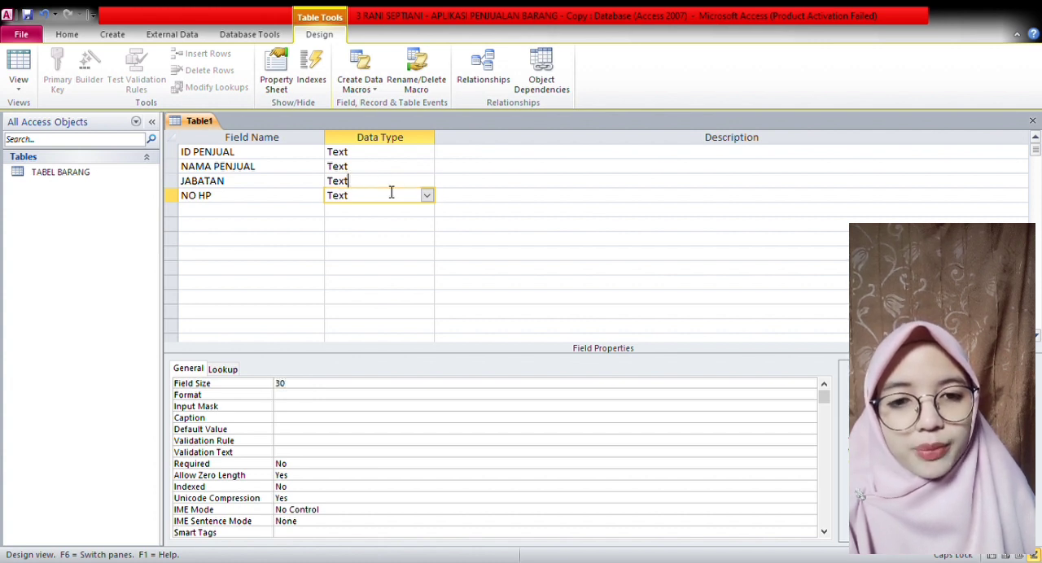
# - Make ID PENJUAL the primary key, and save and close the table as TABEL PENJUAL
pyautogui.click(387, 156)
pyautogui.click(173, 153)
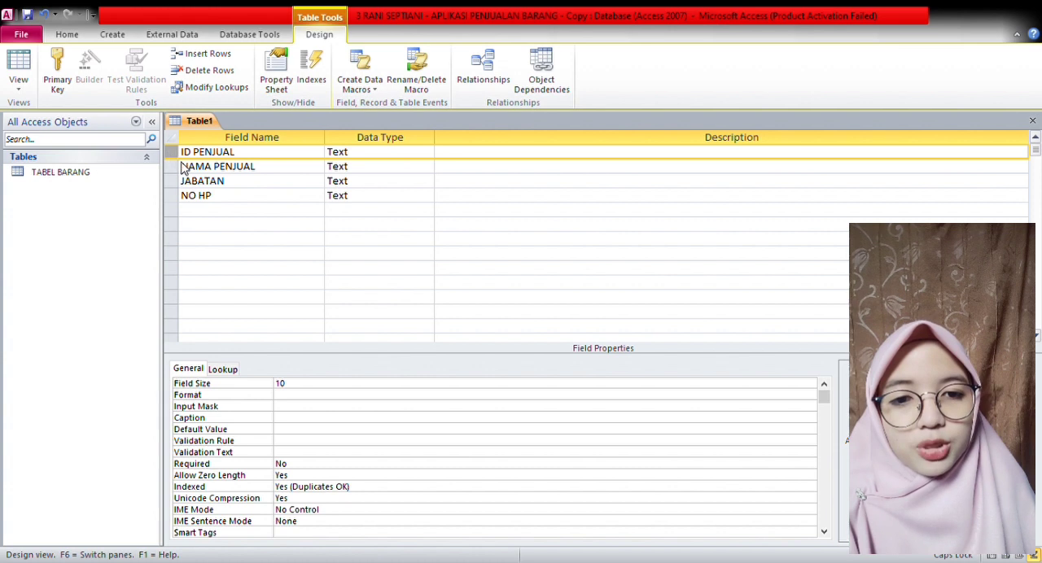
pyautogui.click(186, 163)
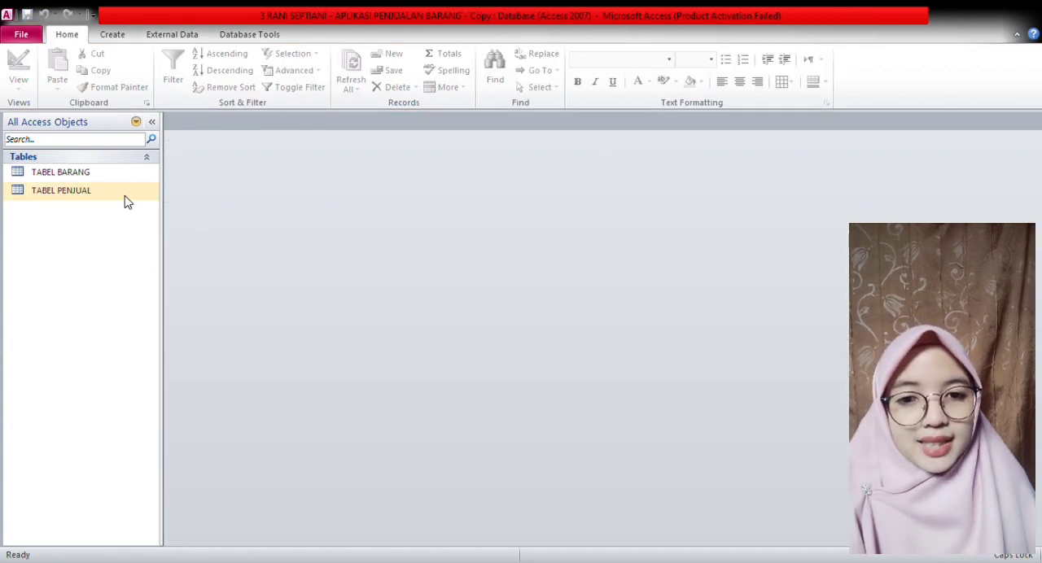
# - Start a new table in design view and add a NO PELANGGAN text field with a field size of 10
pyautogui.click(112, 35)
pyautogui.click(113, 66)
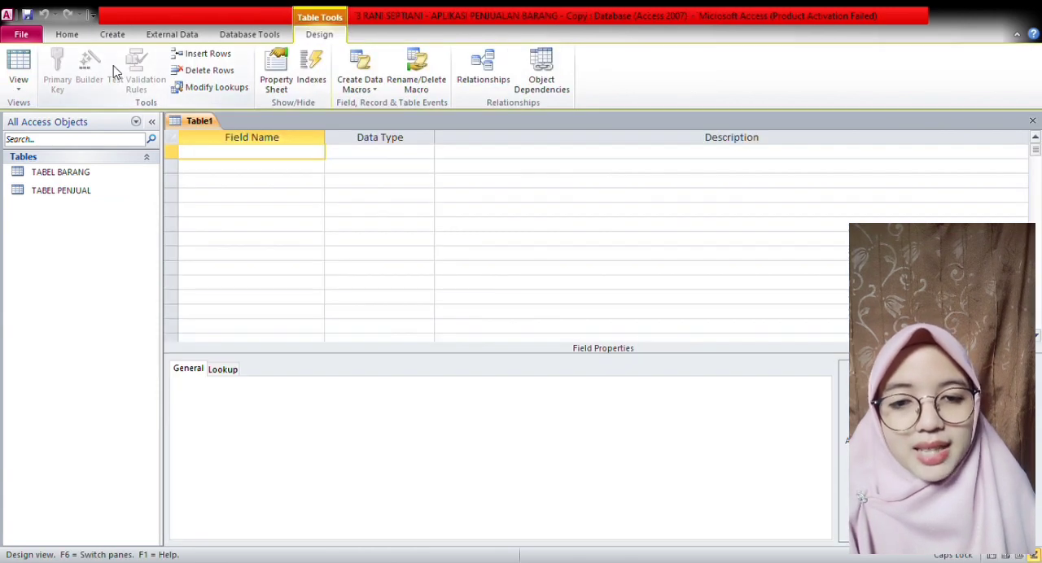
pyautogui.write('NO')
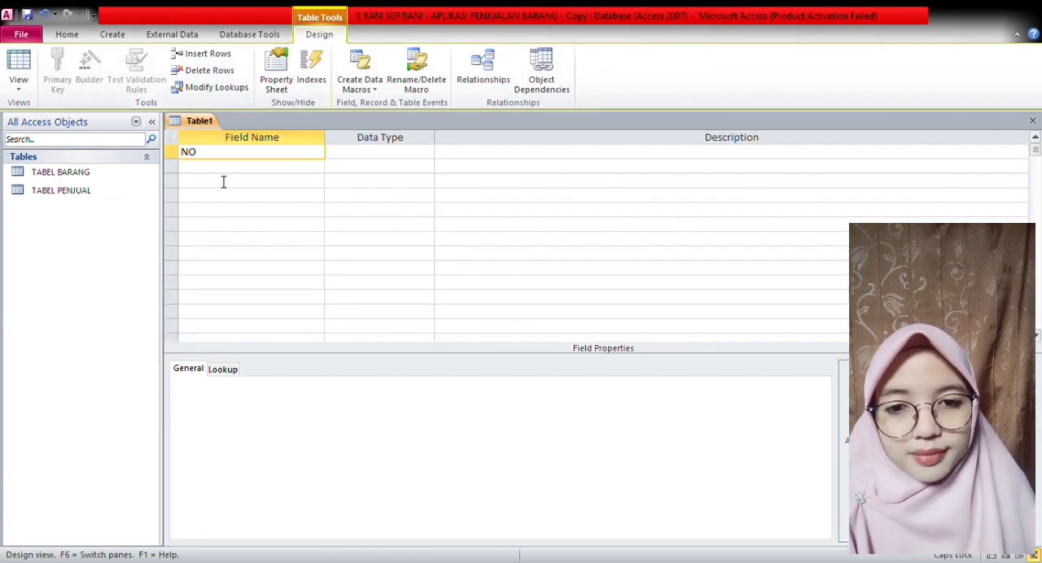
pyautogui.write(' PELANGGAN')
pyautogui.click(404, 156)
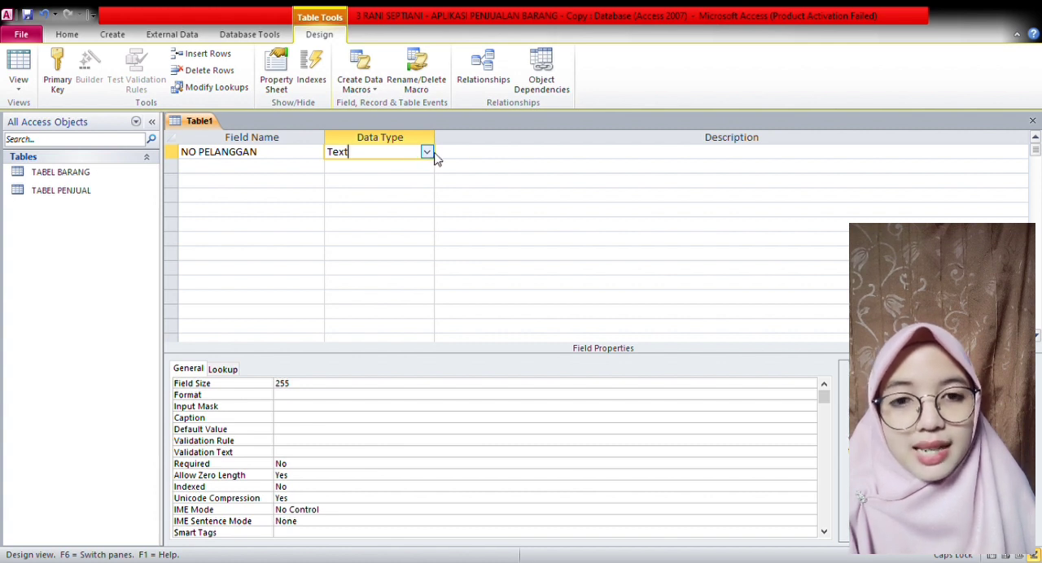
pyautogui.doubleClick(312, 390)
pyautogui.press('BackSpace')
pyautogui.write('10')
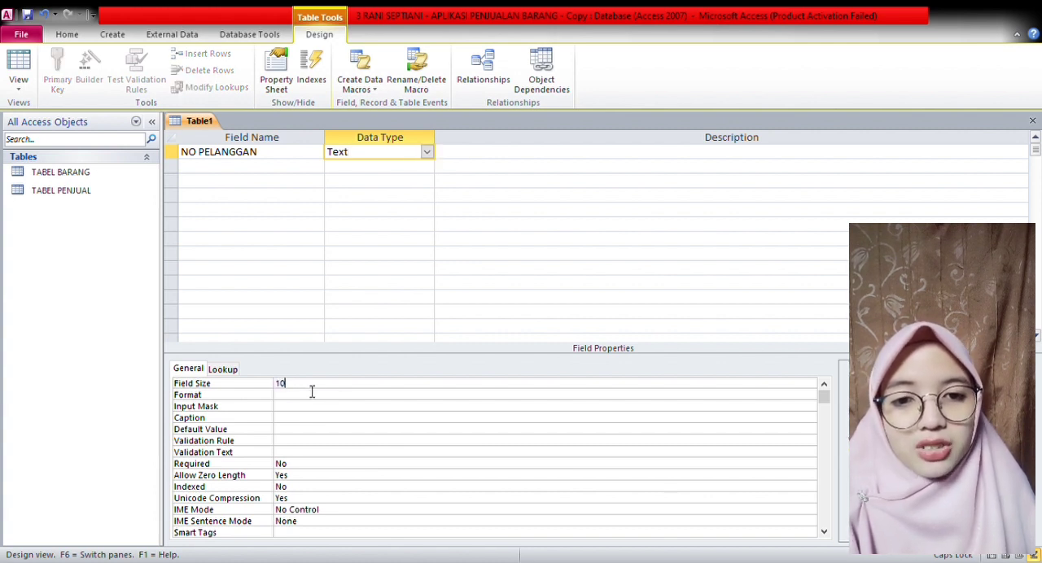
# - Add a NAMA PELANGGAN text field with a field size of 50
pyautogui.click(253, 169)
pyautogui.write('NAMA PELANGGAN')
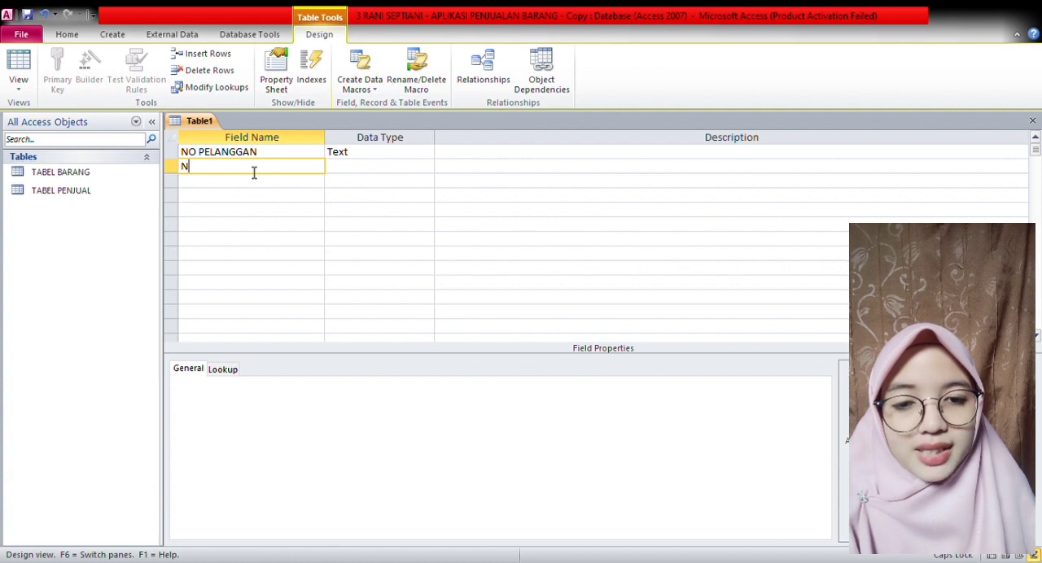
pyautogui.click(366, 167)
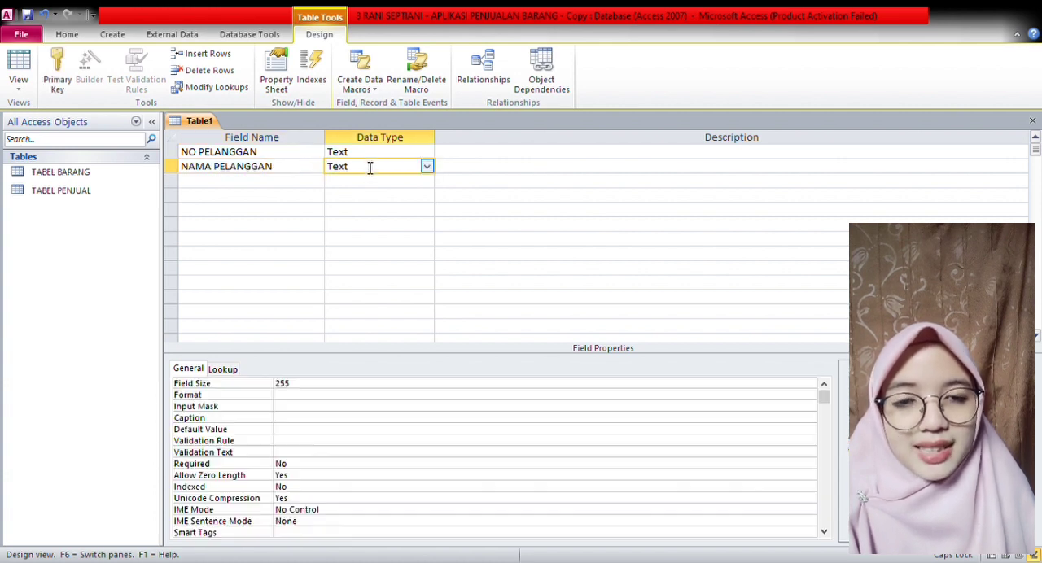
pyautogui.doubleClick(310, 389)
pyautogui.press('BackSpace')
pyautogui.write('50')
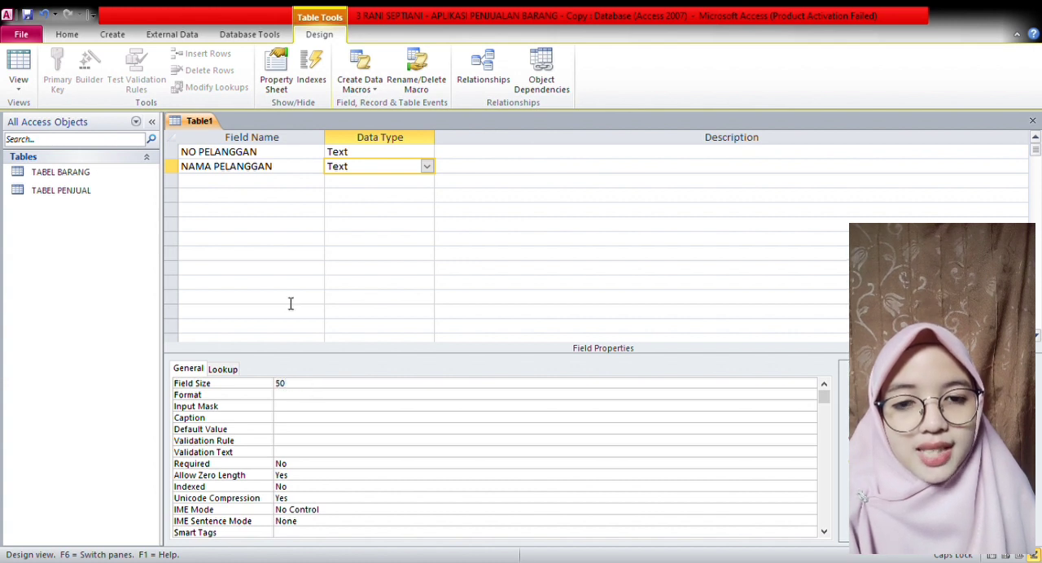
# - Add an ALAMAT text field with a field size of 100
pyautogui.click(256, 188)
pyautogui.write('ALAMAT')
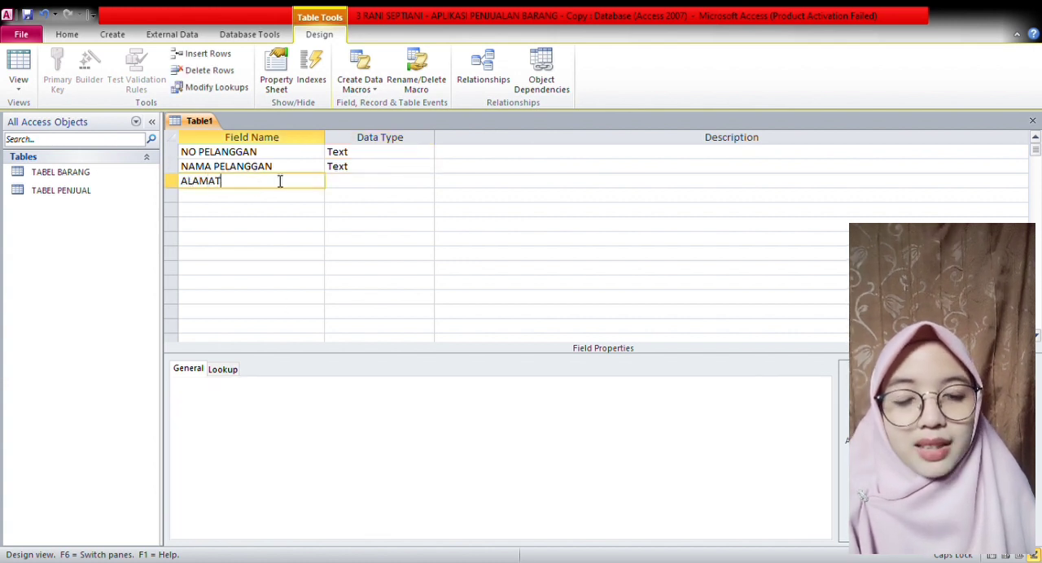
pyautogui.click(356, 182)
pyautogui.doubleClick(301, 389)
pyautogui.press('BackSpace')
pyautogui.write('100')
# - Add a NO HP text field with a field size of 30
pyautogui.click(252, 196)
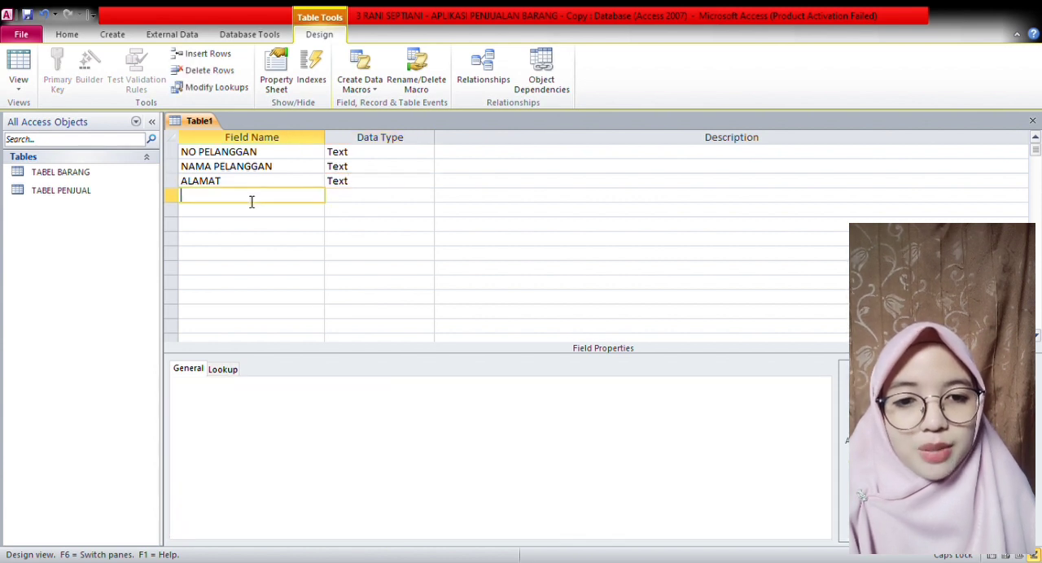
pyautogui.write('NO HP')
pyautogui.click(348, 203)
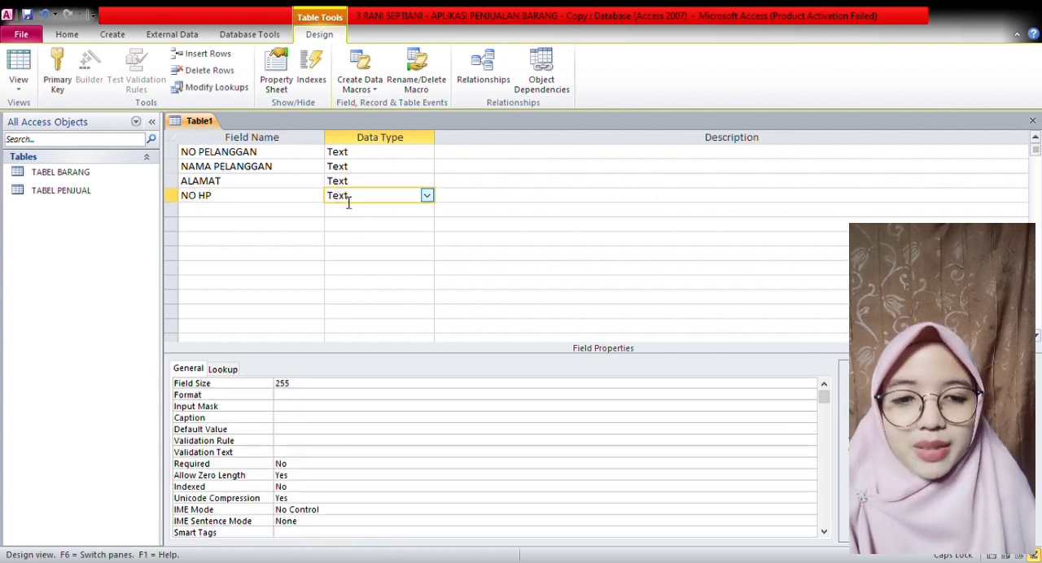
pyautogui.doubleClick(302, 389)
pyautogui.write('10')
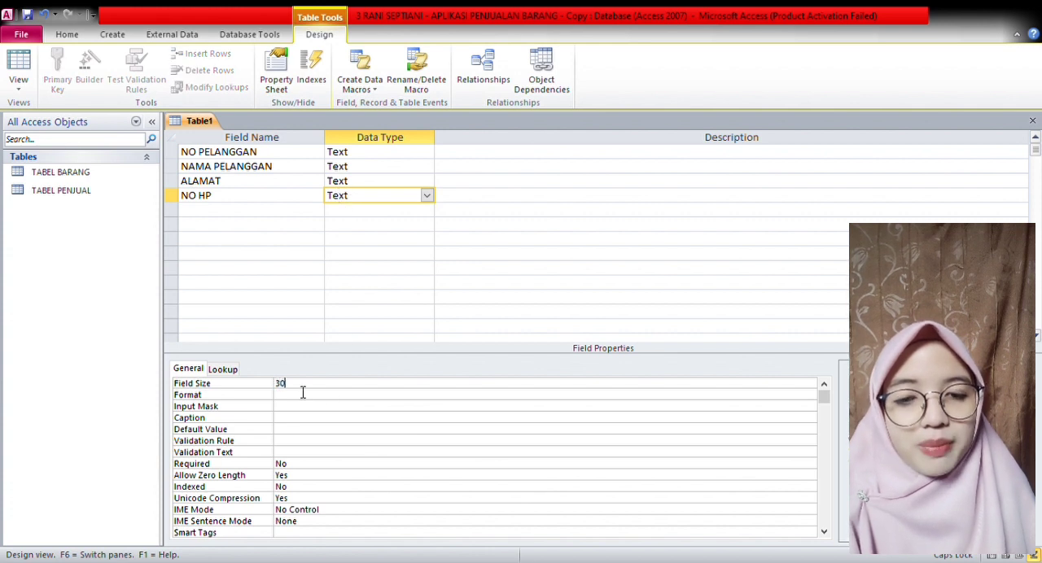
# - Make NO PELANGGAN the primary key, and save and close the table as TABEL PELANGGAN
pyautogui.click(171, 155)
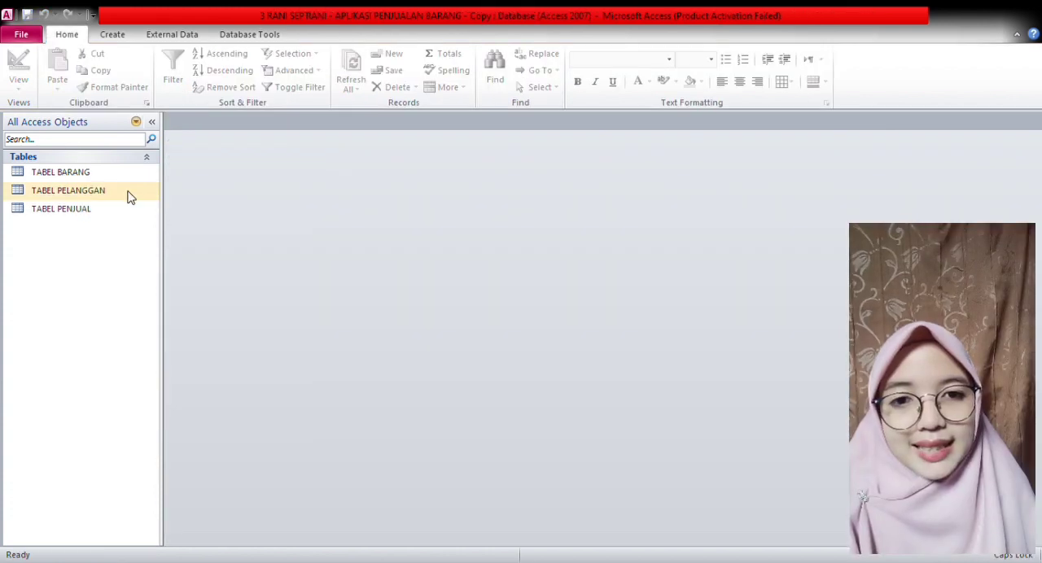
# - Start another new table in design view and add a NOTA field with the AutoNumber data type
pyautogui.click(124, 35)
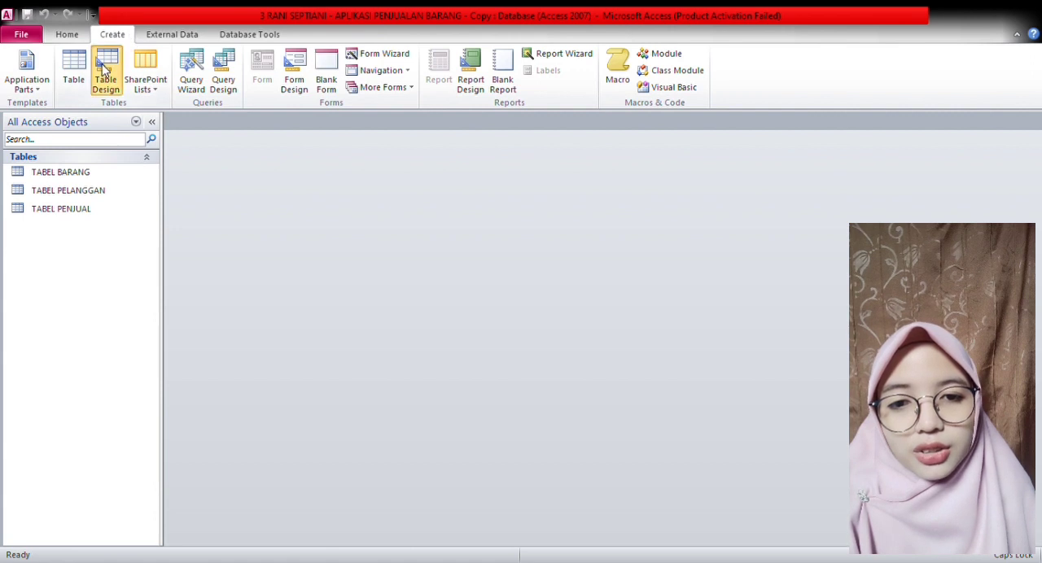
pyautogui.click(103, 69)
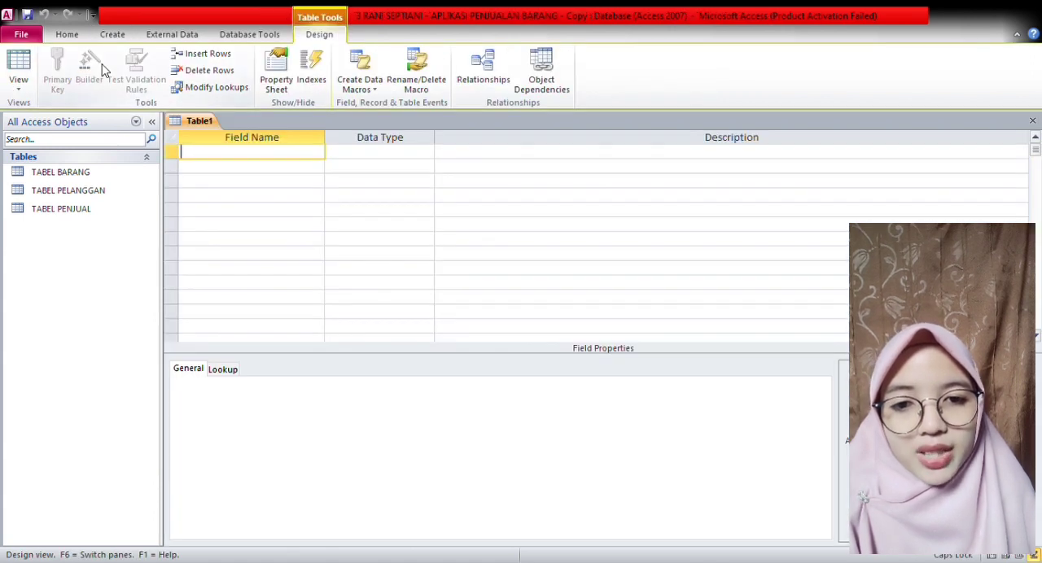
pyautogui.write('NOTA')
pyautogui.click(371, 158)
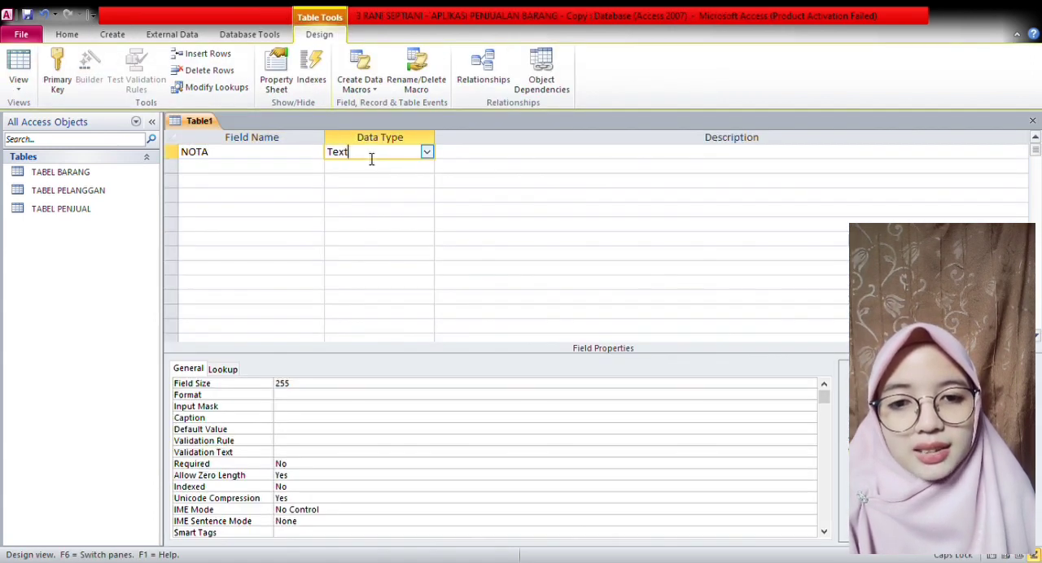
pyautogui.click(427, 154)
pyautogui.click(415, 247)
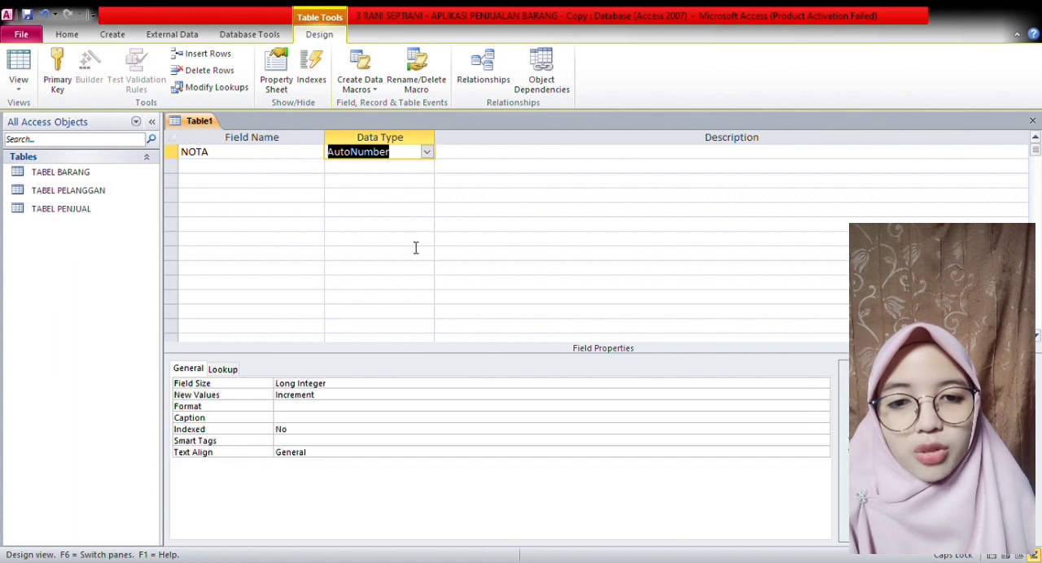
# - Add a TANGGAL field with the Date/Time data type
pyautogui.click(285, 171)
pyautogui.write('TANGGAL')
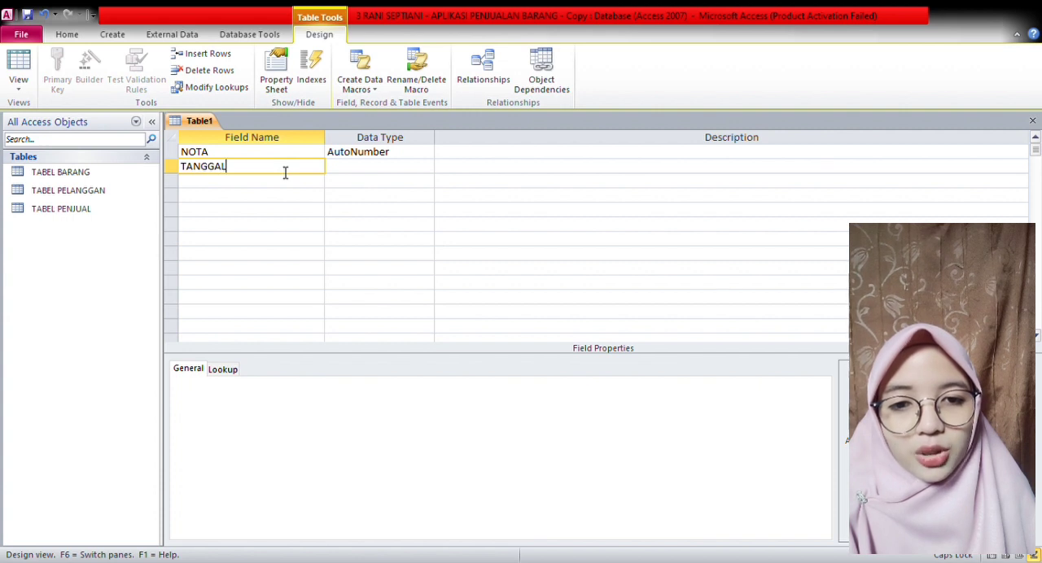
pyautogui.click(380, 170)
pyautogui.click(426, 167)
pyautogui.click(421, 229)
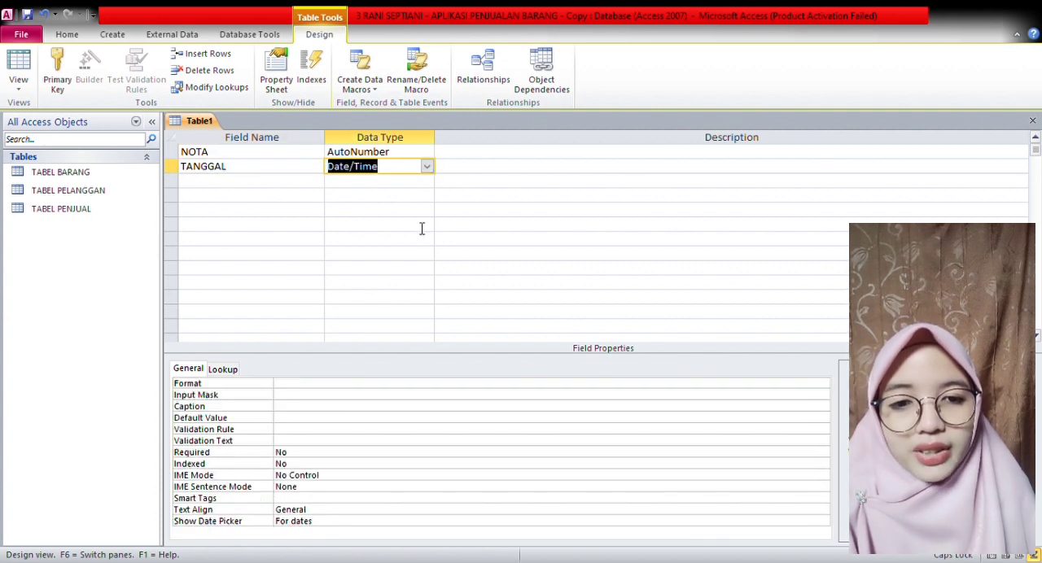
# - Add an ID PENJUAL text field with a field size of 10
pyautogui.click(293, 188)
pyautogui.write('ID PENJUAL')
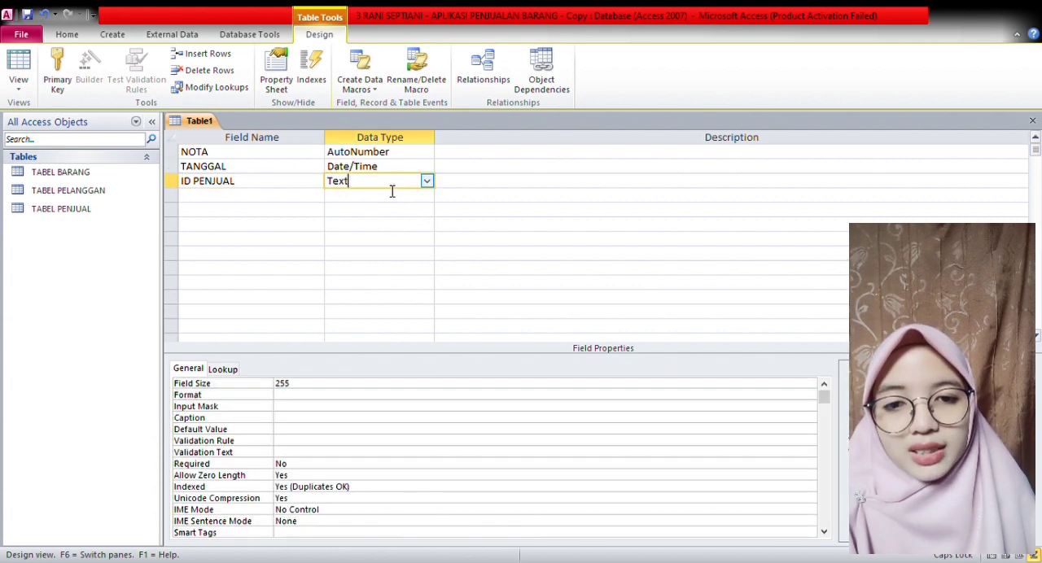
pyautogui.click(391, 184)
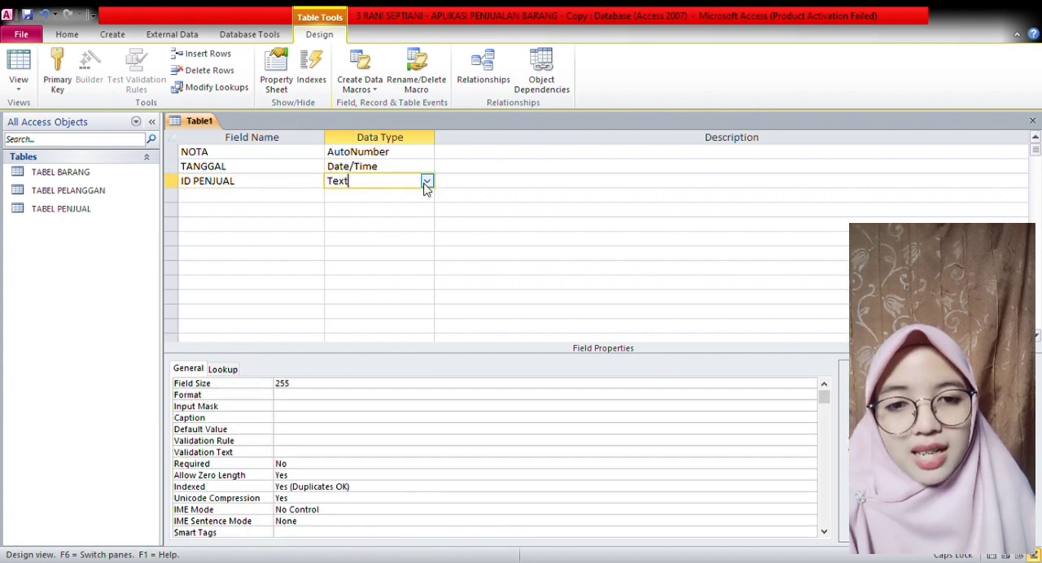
pyautogui.doubleClick(319, 388)
pyautogui.write('10')
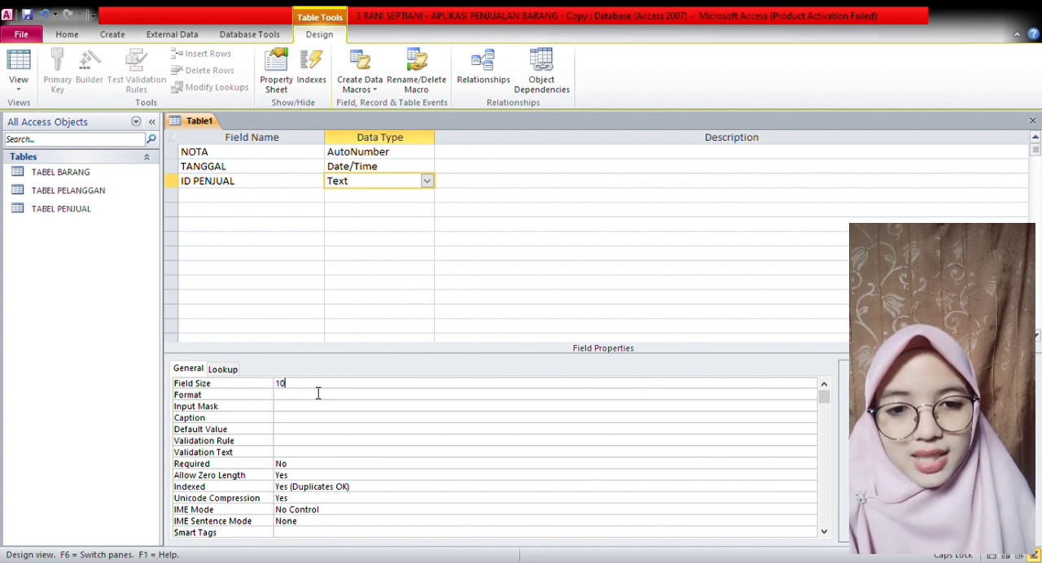
# - Add a NO PELANGGAN text field with a field size of 10
pyautogui.click(232, 201)
pyautogui.write('NO PELANGGAN')
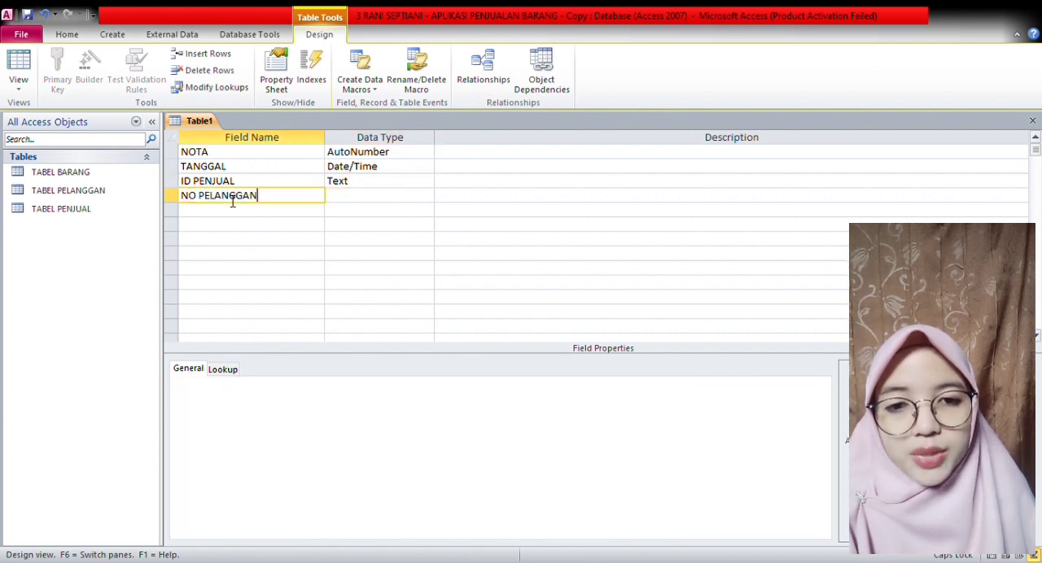
pyautogui.click(354, 204)
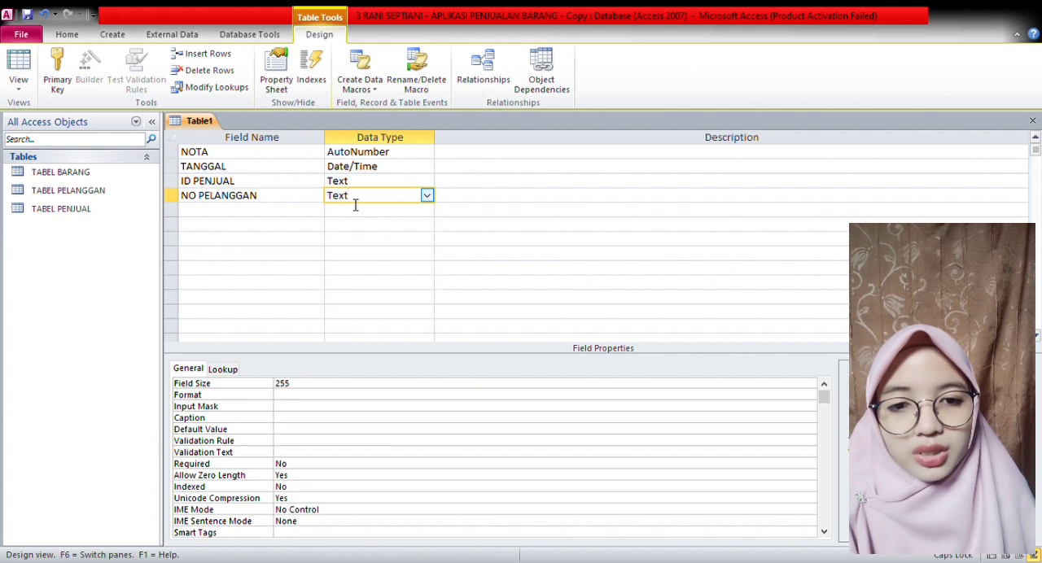
pyautogui.doubleClick(308, 389)
pyautogui.write('10')
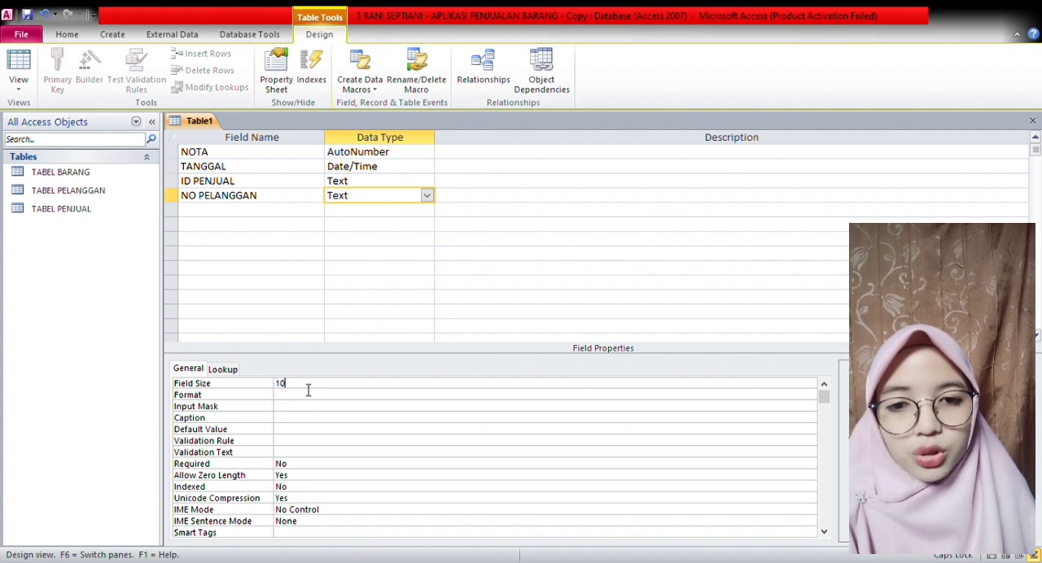
# - Make NOTA the primary key, and save and close the table as TABEL PENJUALAN
pyautogui.click(171, 153)
pyautogui.rightClick(172, 155)
pyautogui.click(189, 168)
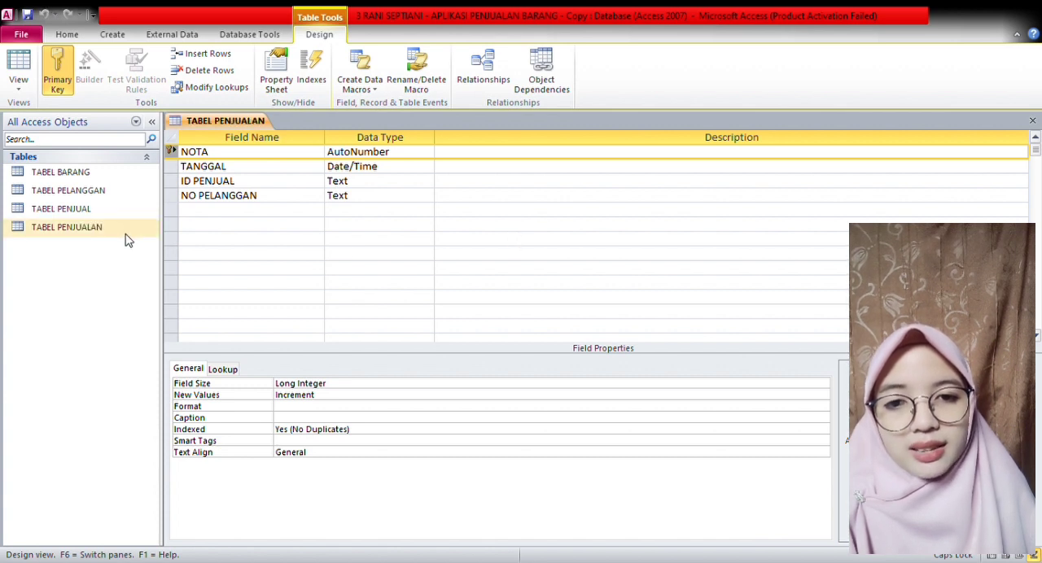
pyautogui.hotkey('ctrl', 'w')
# - Create a further table in design view whose first field is NOTA with the AutoNumber data type
pyautogui.click(112, 34)
pyautogui.click(103, 71)
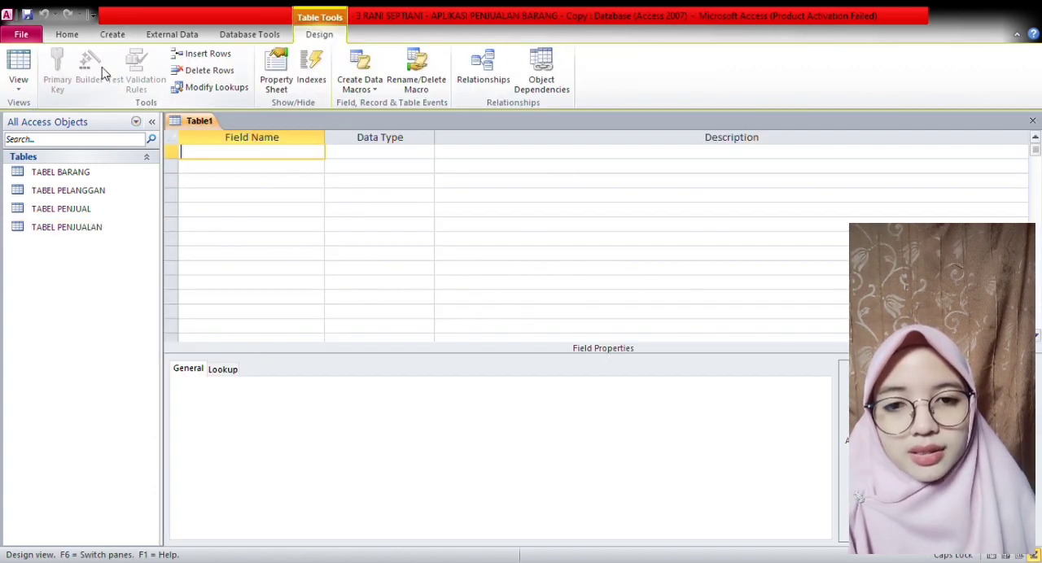
pyautogui.write('NOTA')
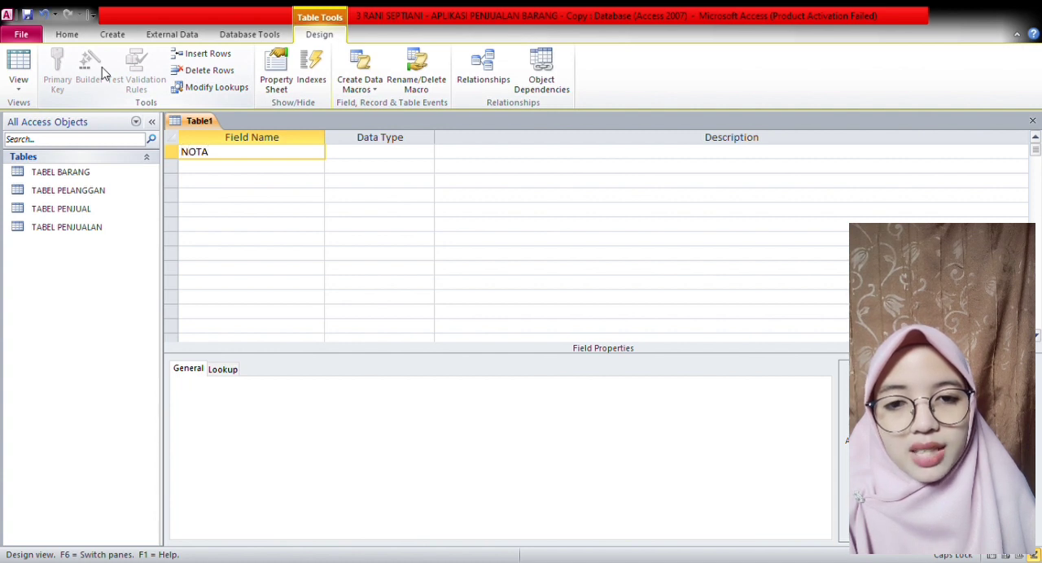
pyautogui.click(360, 158)
pyautogui.click(408, 243)
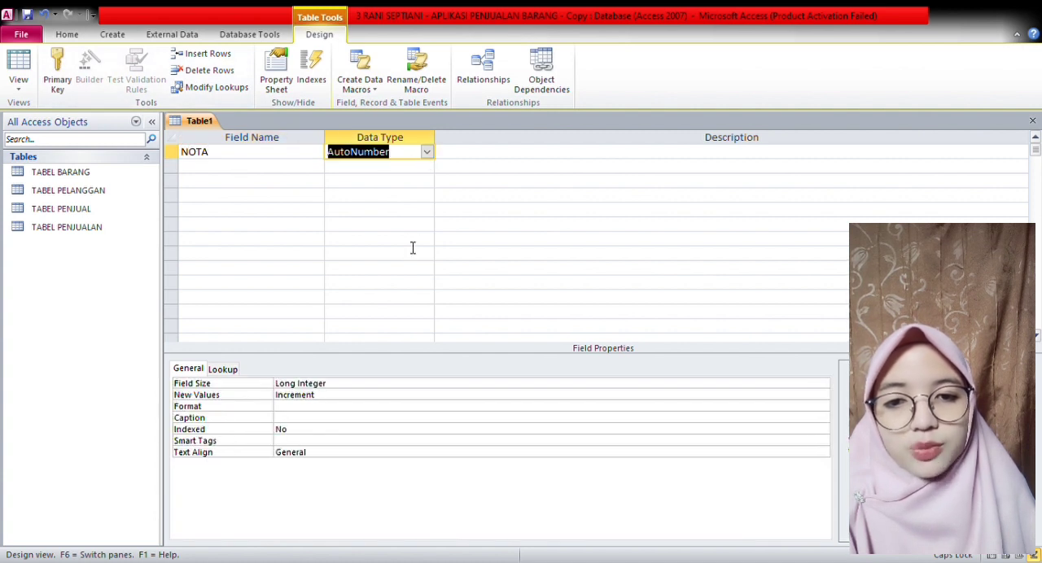
# - Add a KODE BARANG text field with a field size of 10
pyautogui.click(278, 171)
pyautogui.write('KODE BARANG')
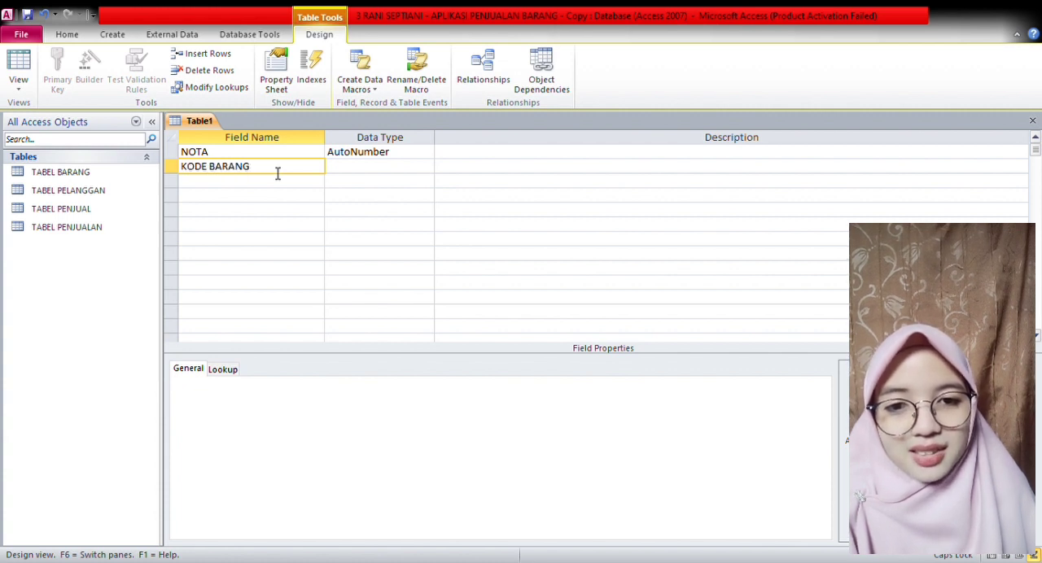
pyautogui.click(391, 169)
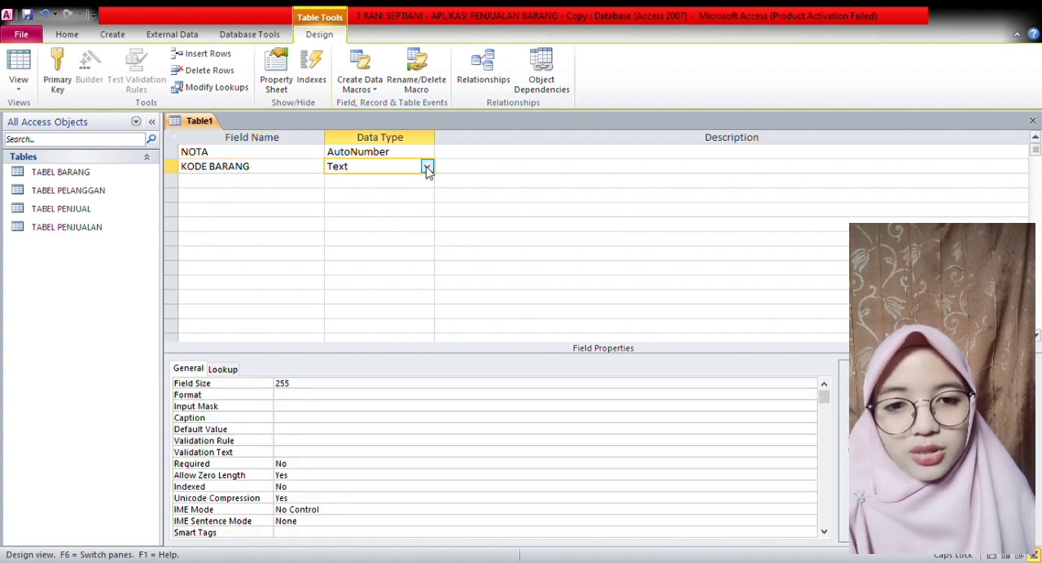
pyautogui.doubleClick(311, 383)
pyautogui.write('10')
# - Add a JUMLAH JUAL field with the Number data type
pyautogui.click(248, 182)
pyautogui.write('JUMLAH JUAL')
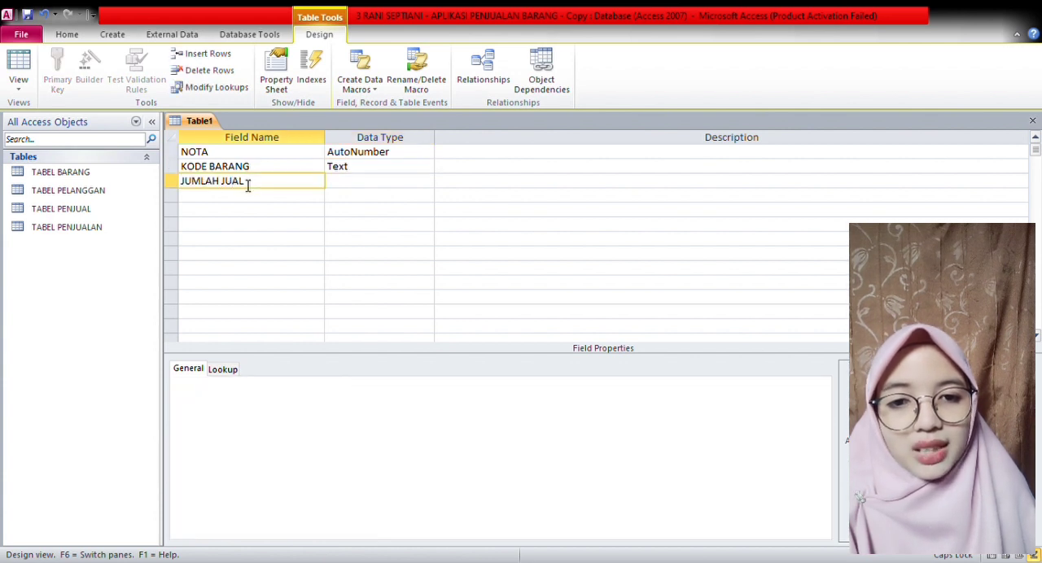
pyautogui.click(366, 182)
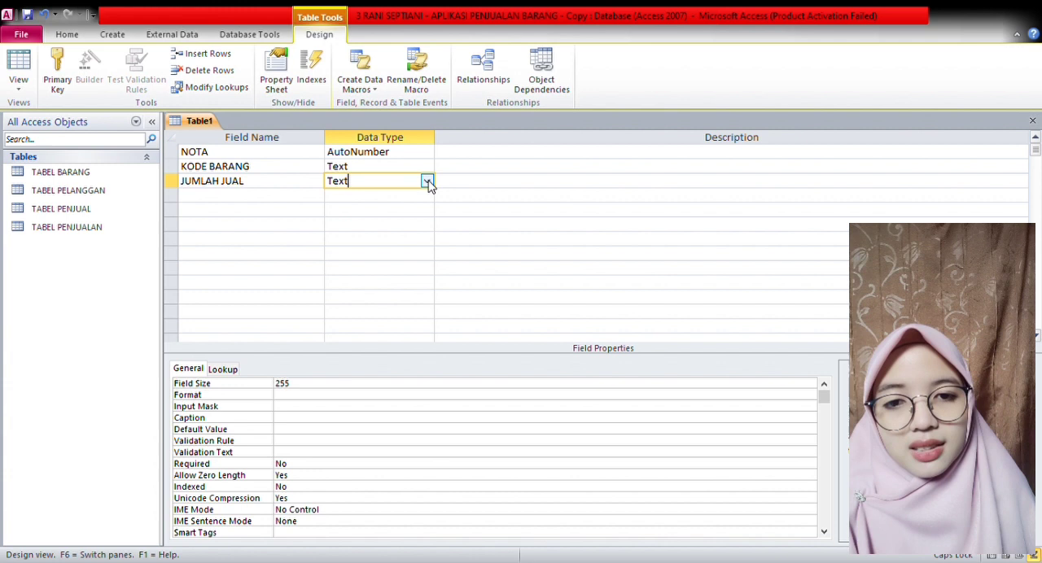
pyautogui.write('n')
# - Add a TOTAL JUAL field with the Currency data type below JUMLAH JUAL
pyautogui.click(259, 202)
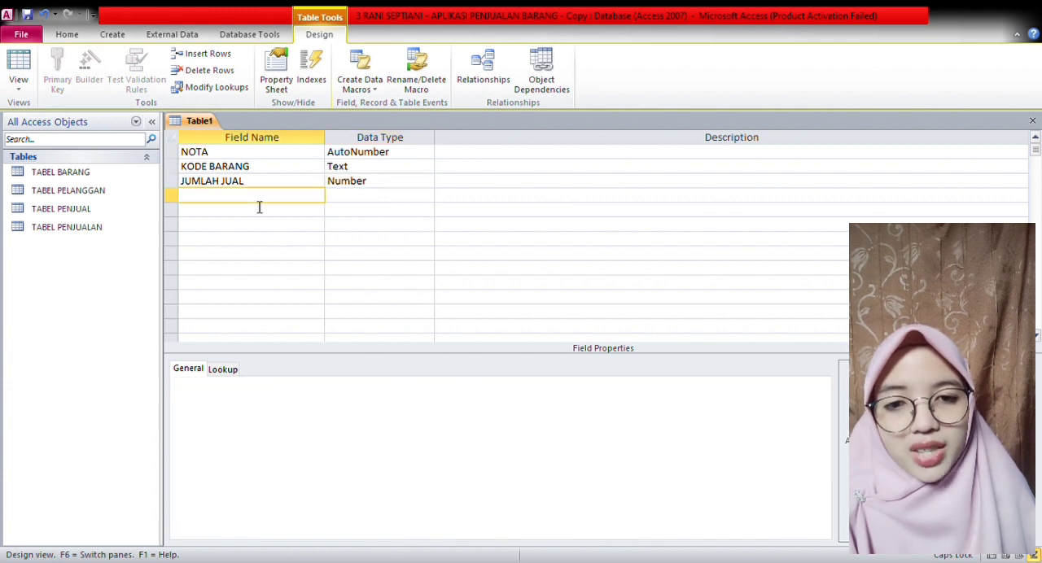
pyautogui.write('TOTAL JUAL')
pyautogui.click(366, 197)
pyautogui.write('cy')
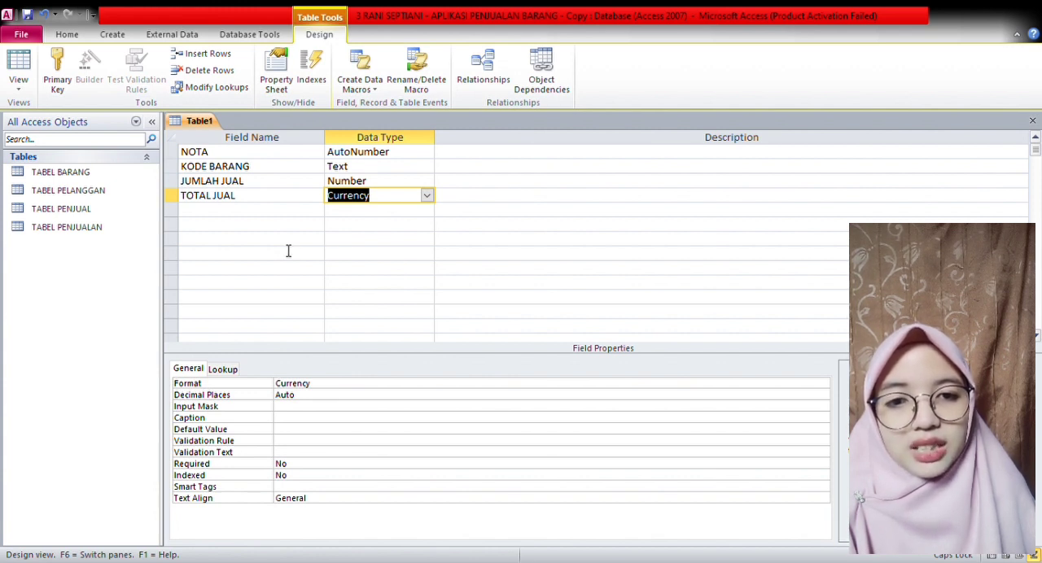
# - Save the table as TABEL DETAIL and close it
pyautogui.hotkey('ctrl', 's')
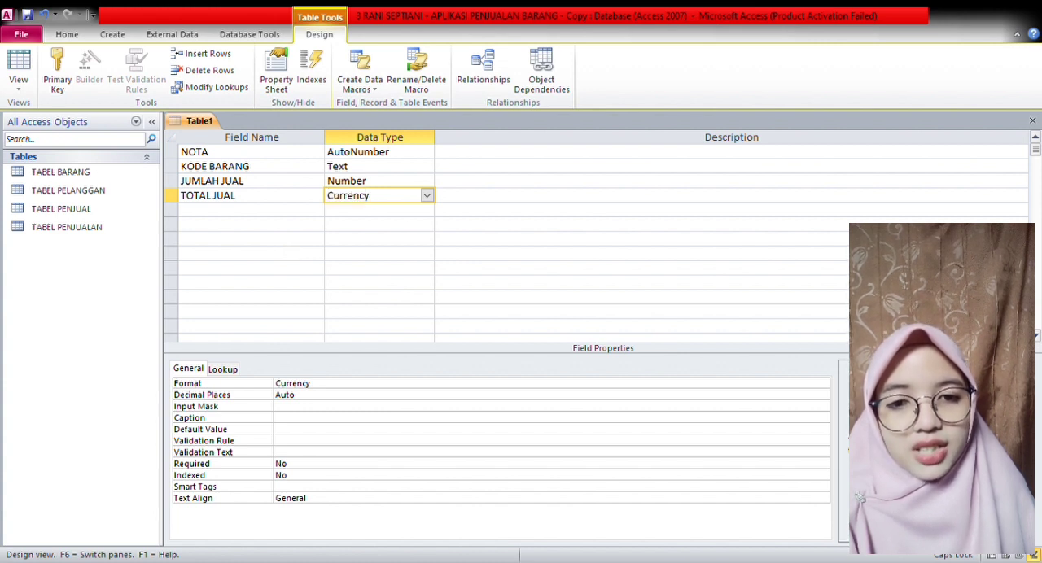
pyautogui.hotkey('ctrl', 's')
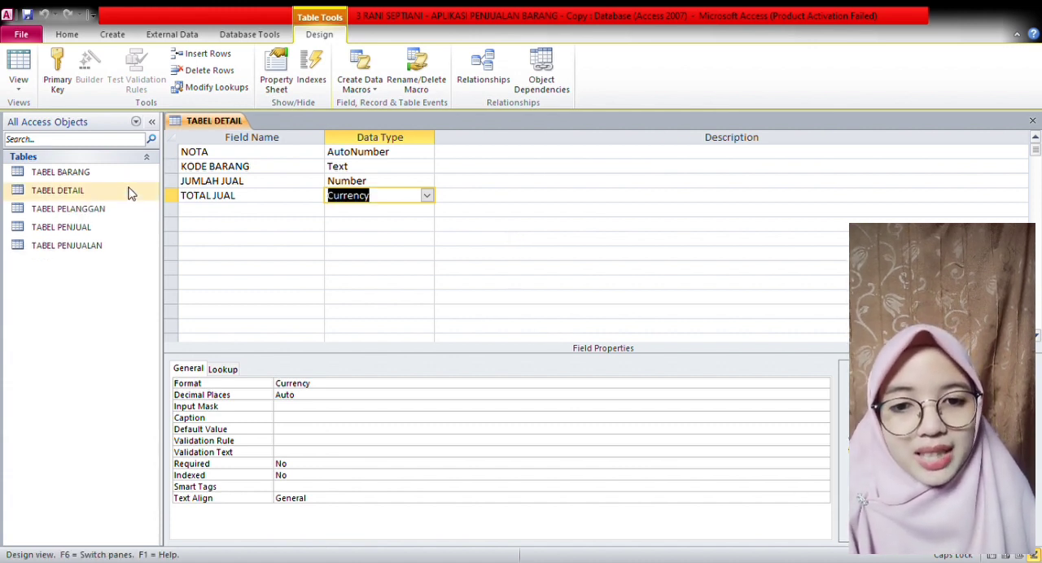
pyautogui.click(763, 212)
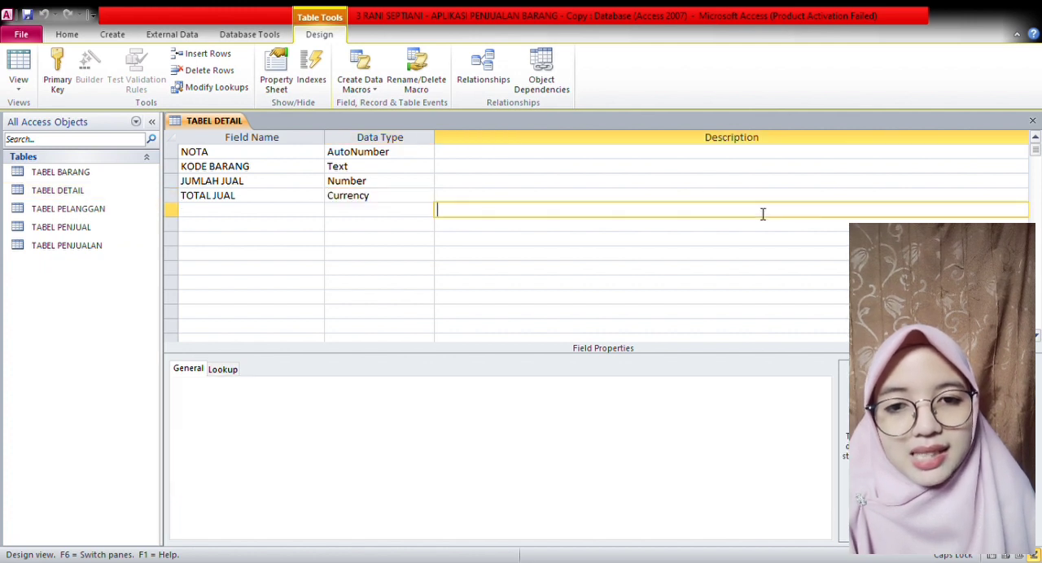
pyautogui.click(1032, 120)
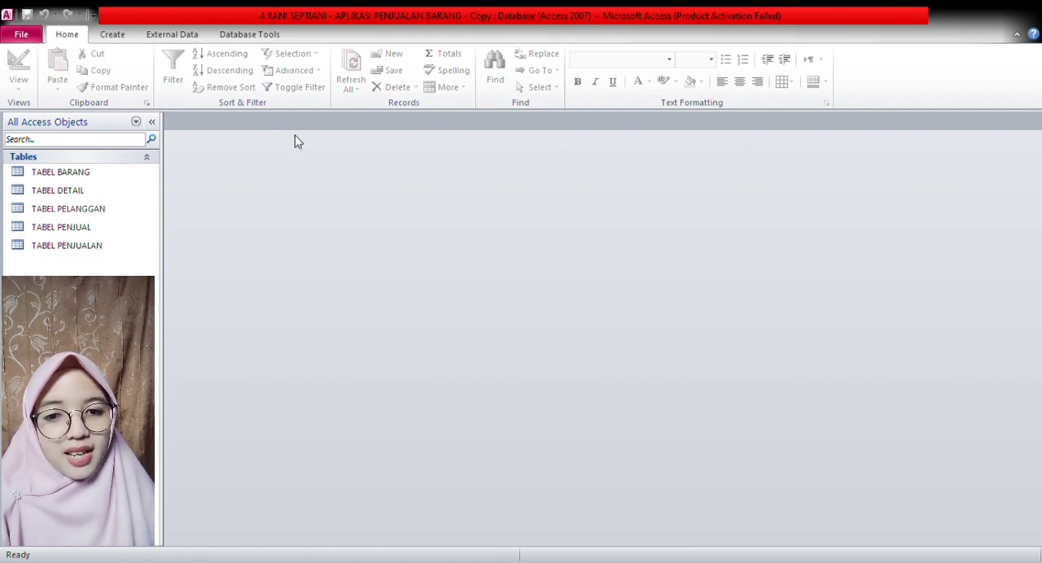
# - Open the relationships diagram and arrange the tables in the order PENJUAL, PENJUALAN, DETAIL, BARANG, with TABEL PELANGGAN below TABEL DETAIL
pyautogui.click(283, 40)
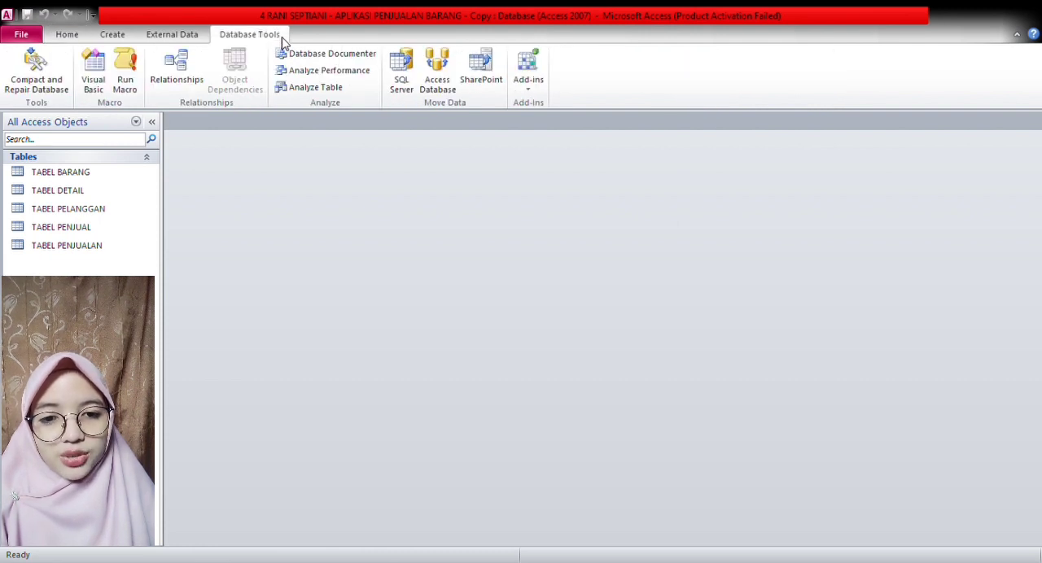
pyautogui.click(186, 58)
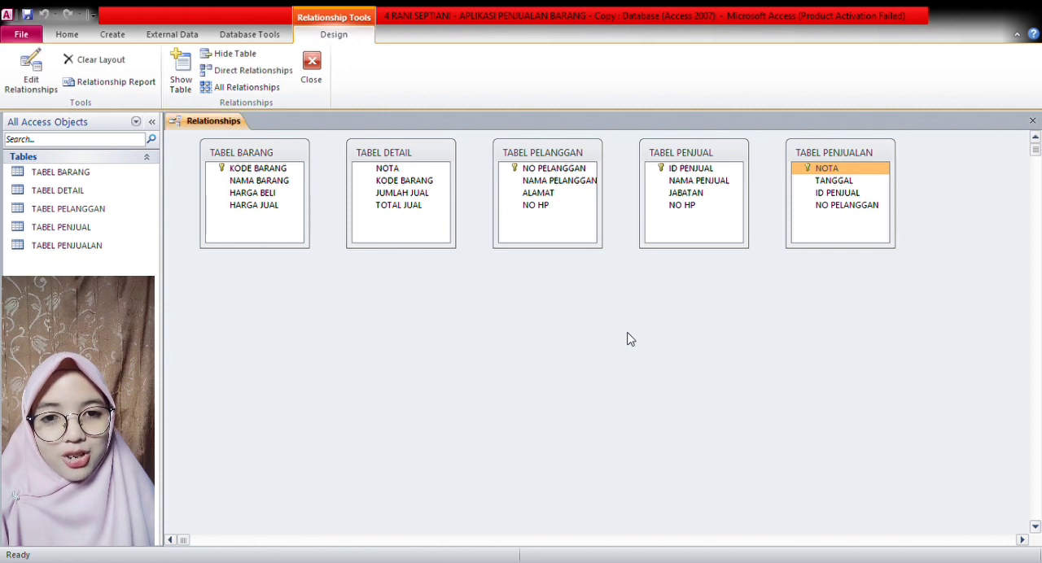
pyautogui.moveTo(725, 151); pyautogui.dragTo(285, 308)
pyautogui.moveTo(796, 155); pyautogui.dragTo(356, 245)
pyautogui.moveTo(431, 153); pyautogui.dragTo(578, 250)
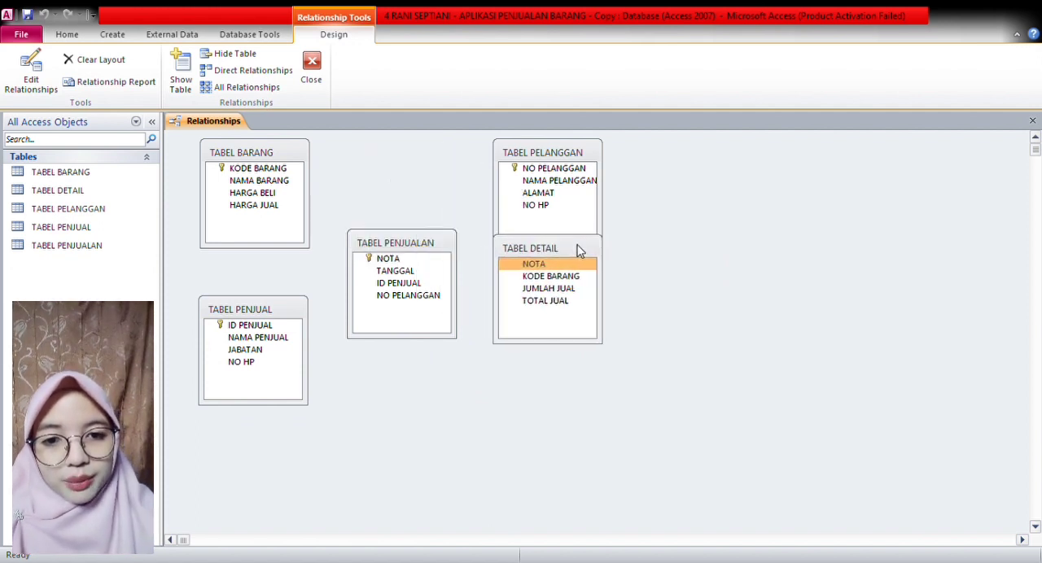
pyautogui.moveTo(592, 155); pyautogui.dragTo(594, 438)
pyautogui.moveTo(300, 157); pyautogui.dragTo(892, 291)
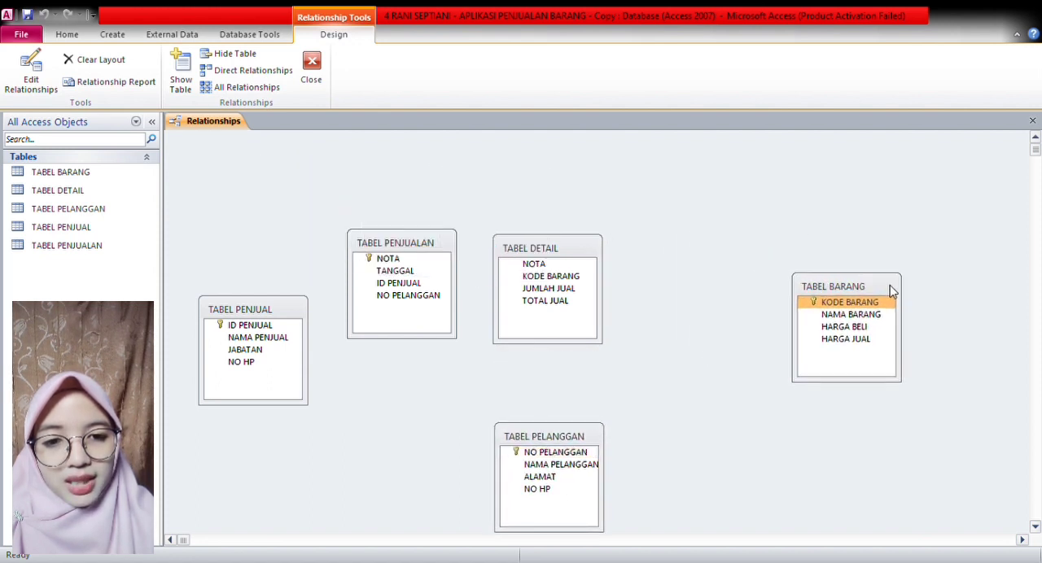
pyautogui.moveTo(592, 254); pyautogui.dragTo(677, 252)
pyautogui.moveTo(593, 432); pyautogui.dragTo(673, 431)
pyautogui.moveTo(445, 247); pyautogui.dragTo(482, 244)
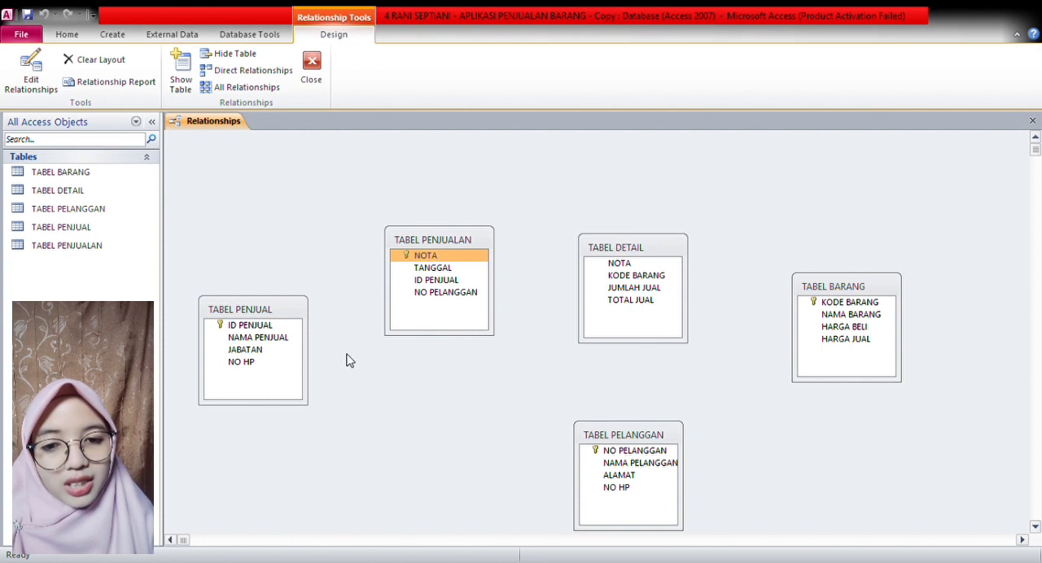
# - Create one-to-many relationships with enforced integrity: ID PENJUAL from TABEL PENJUAL to TABEL PENJUALAN, and NOTA from TABEL PENJUALAN to TABEL DETAIL
pyautogui.click(297, 327)
pyautogui.moveTo(316, 328); pyautogui.dragTo(399, 285)
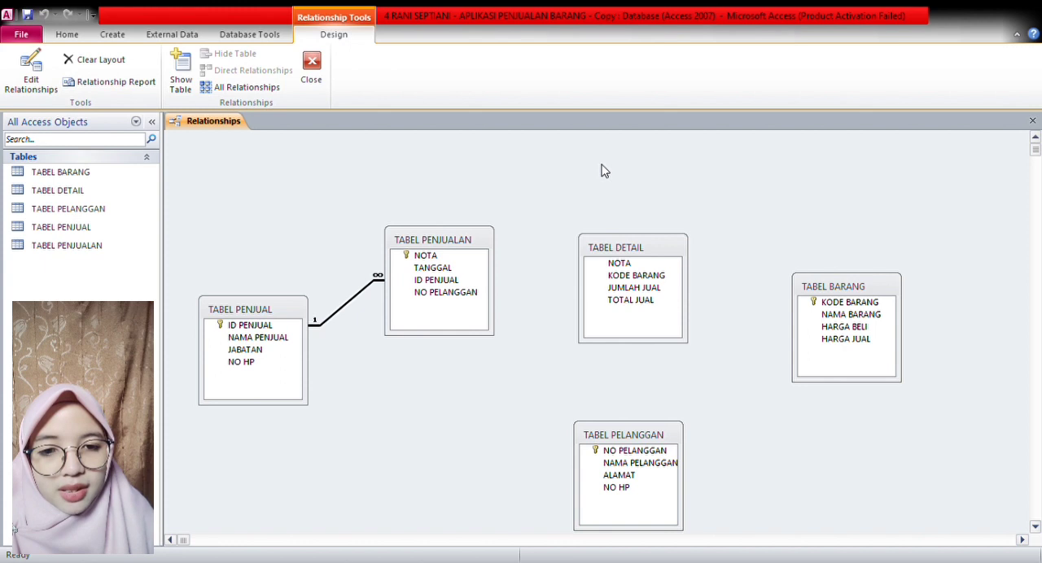
pyautogui.click(480, 257)
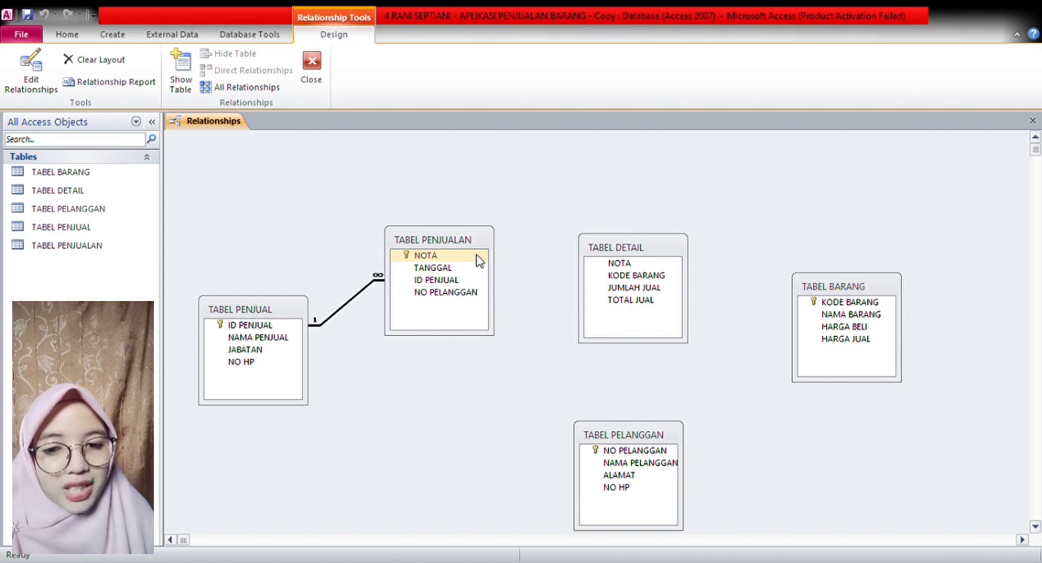
pyautogui.moveTo(479, 259); pyautogui.dragTo(597, 268)
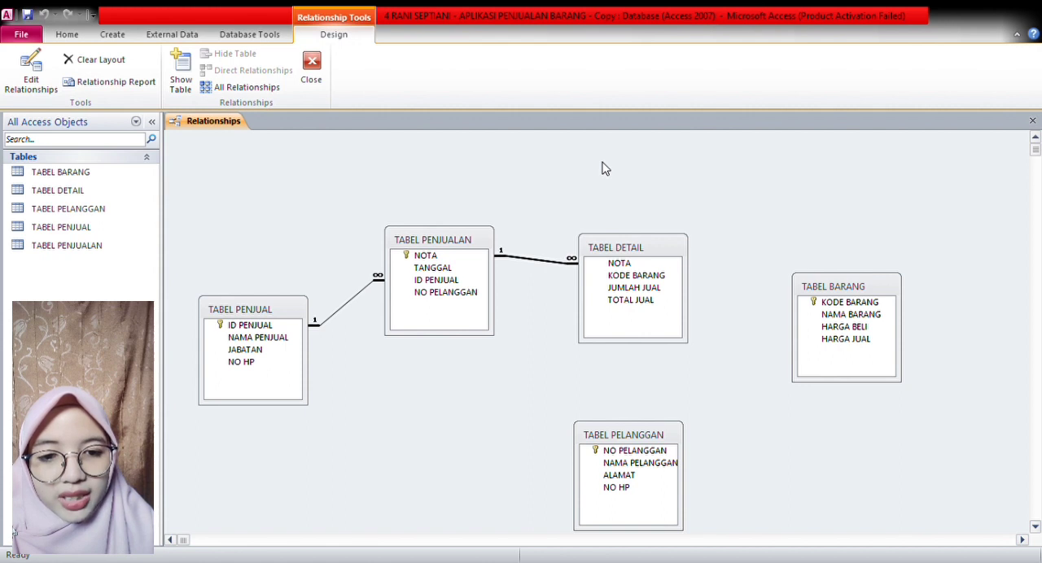
# - Relate KODE BARANG from TABEL BARANG to TABEL DETAIL and NO PELANGGAN from TABEL PELANGGAN to TABEL PENJUALAN, one-to-many with enforced integrity
pyautogui.click(816, 303)
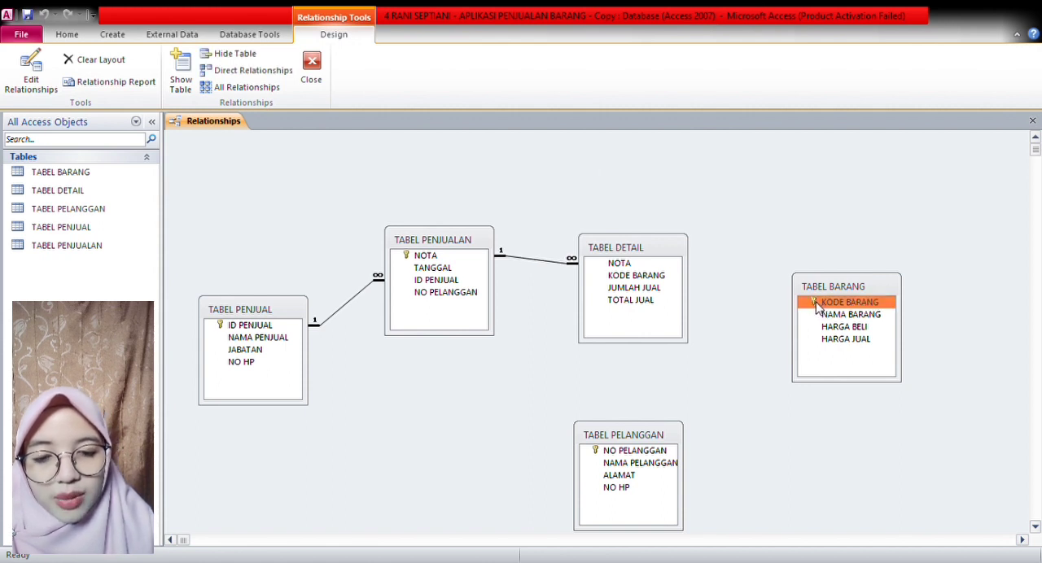
pyautogui.moveTo(816, 305); pyautogui.dragTo(672, 280)
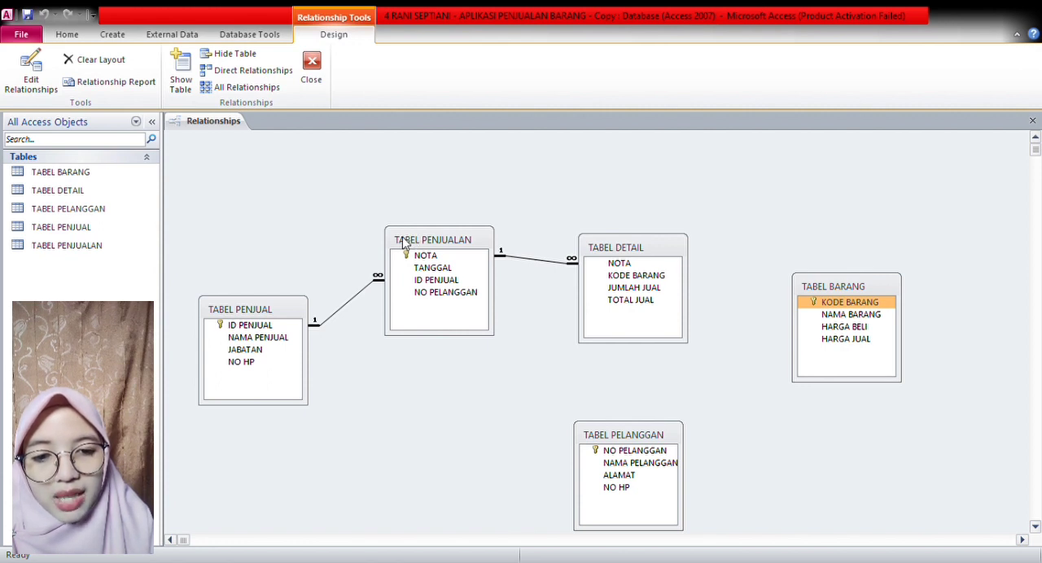
pyautogui.click(610, 160)
pyautogui.click(613, 451)
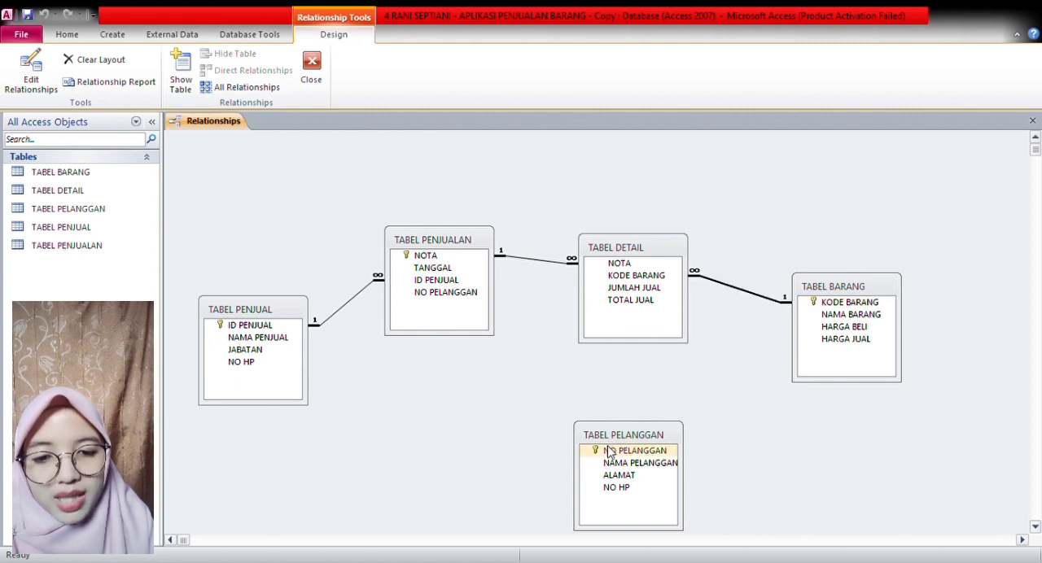
pyautogui.moveTo(613, 456); pyautogui.dragTo(481, 295)
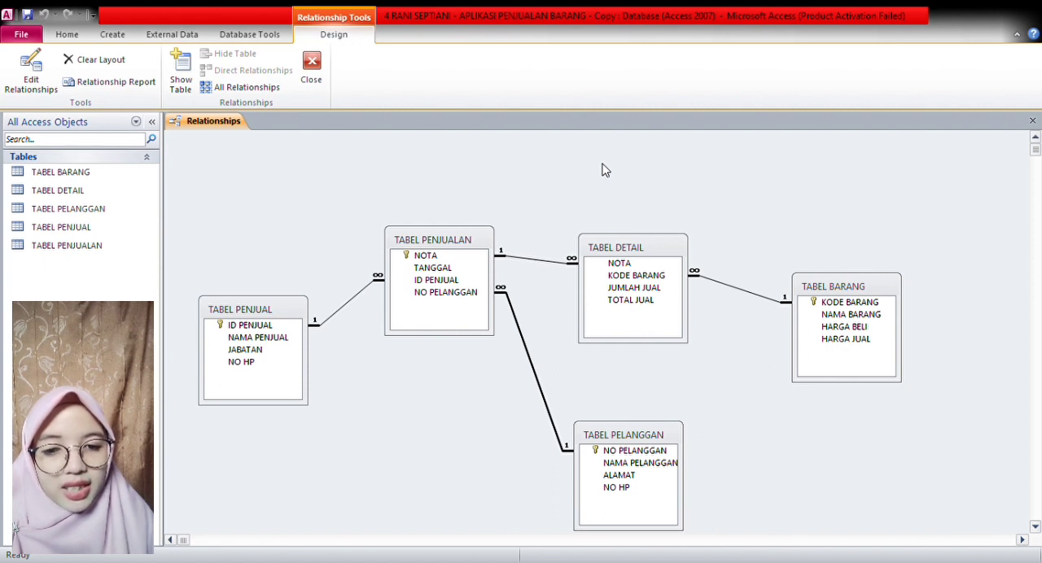
# - Align TABEL PENJUALAN with TABEL DETAIL, and move TABEL PENJUAL and TABEL BARANG slightly upward in the diagram
pyautogui.moveTo(486, 241); pyautogui.dragTo(484, 249)
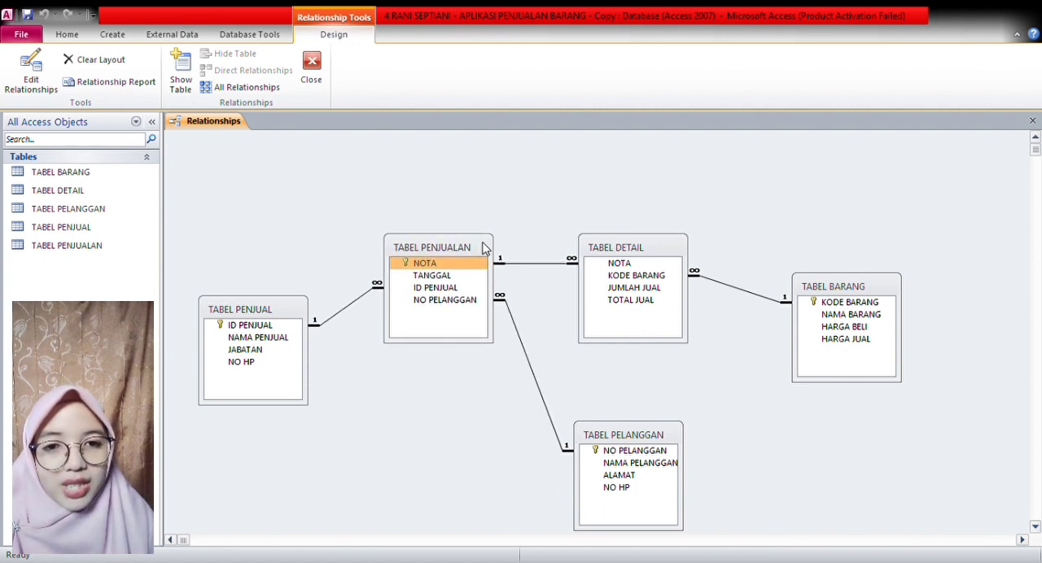
pyautogui.moveTo(298, 316); pyautogui.dragTo(295, 280)
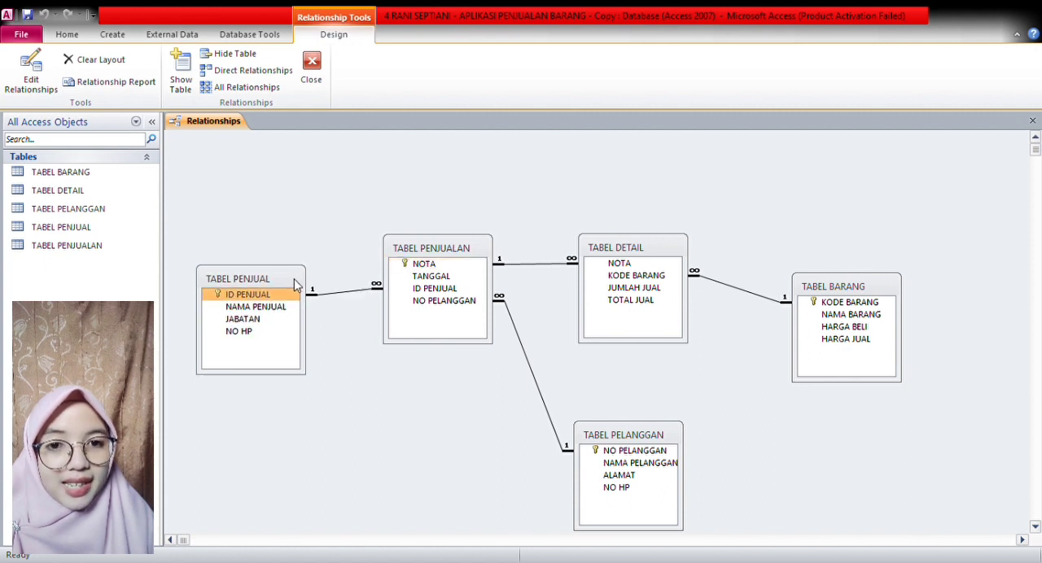
pyautogui.moveTo(803, 288); pyautogui.dragTo(804, 262)
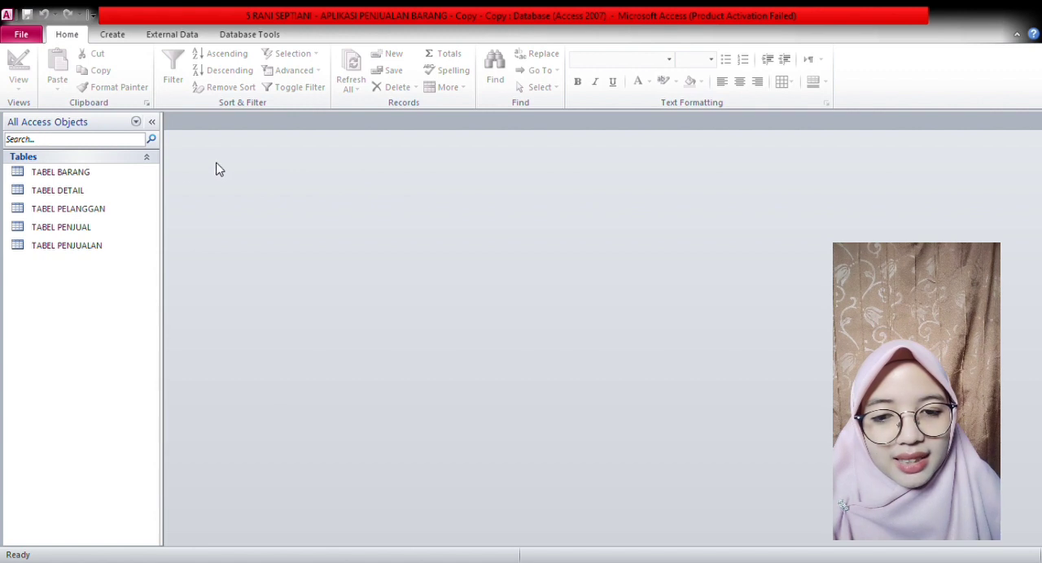
# - Create a form from TABEL BARANG with the Form Wizard, titled FORM INPUT BARANG
pyautogui.click(126, 176)
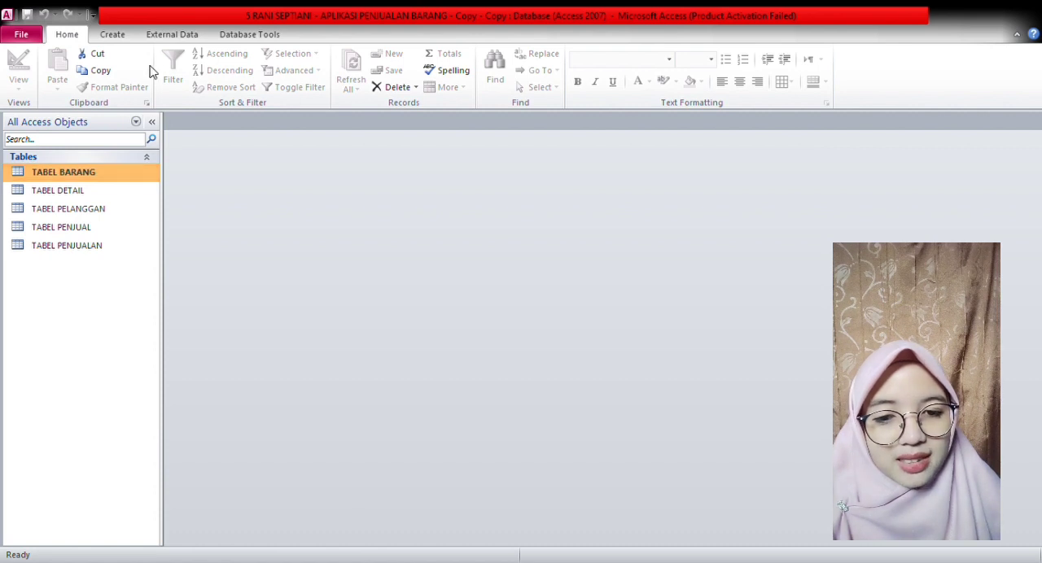
pyautogui.click(132, 39)
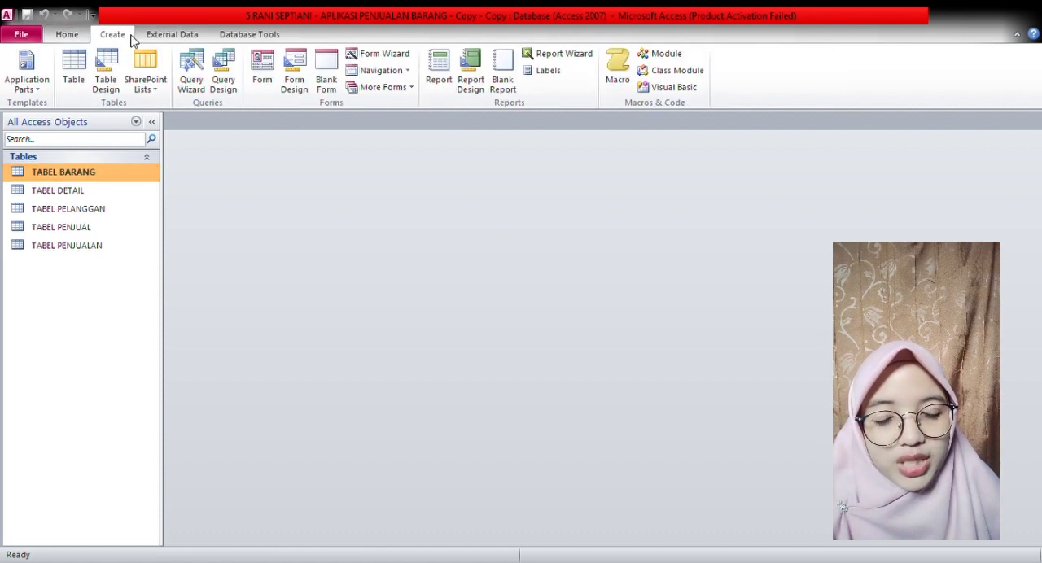
pyautogui.click(362, 57)
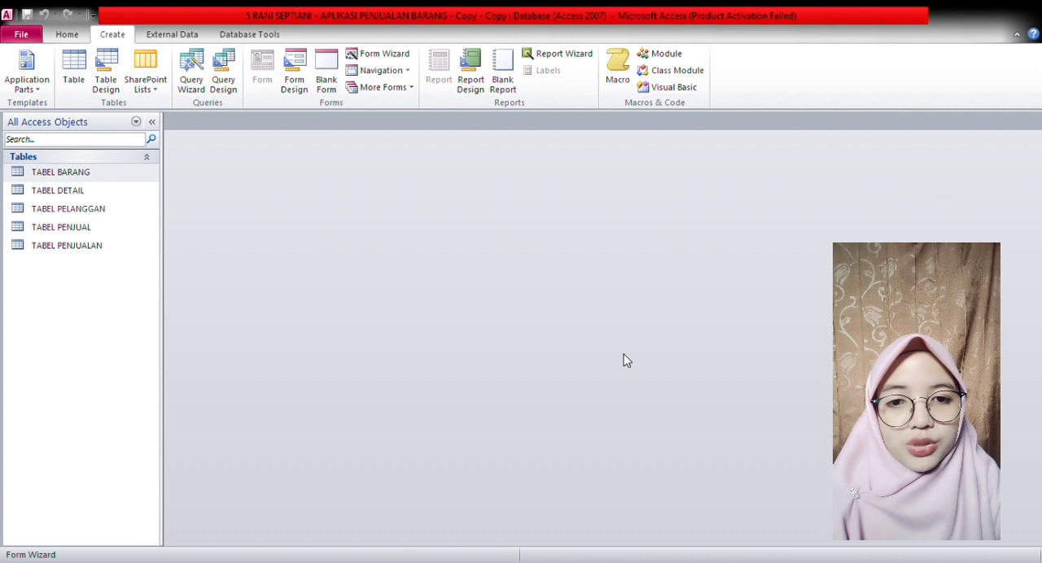
pyautogui.press('capslock')
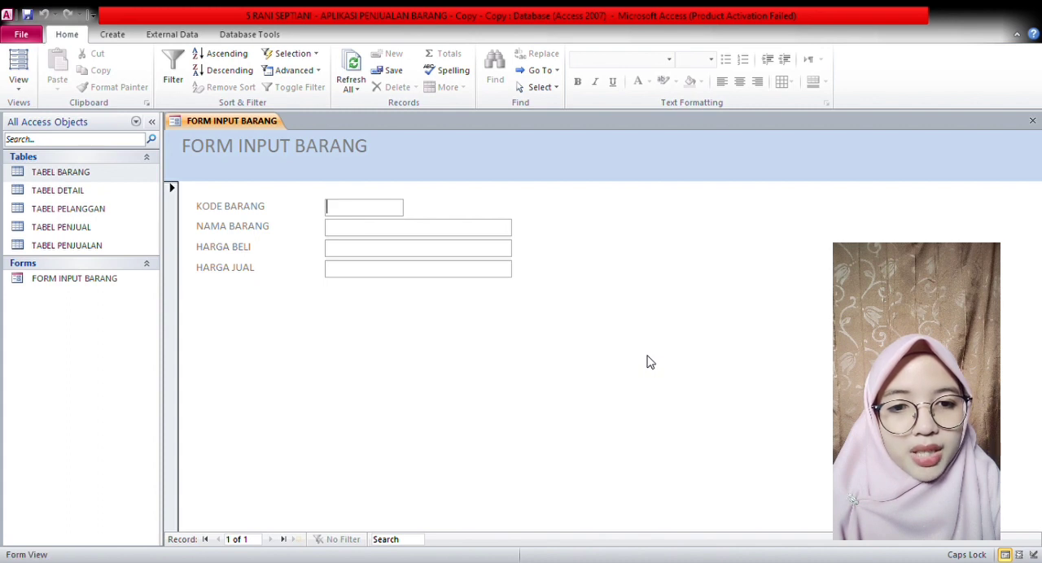
# - Enter goods record A1, GAMIS, with purchase price 100.000 and selling price 150000
pyautogui.write('A1')
pyautogui.press('Tab')
pyautogui.write('GAMIS')
pyautogui.press('Tab')
pyautogui.write('100.000')
pyautogui.click(440, 270)
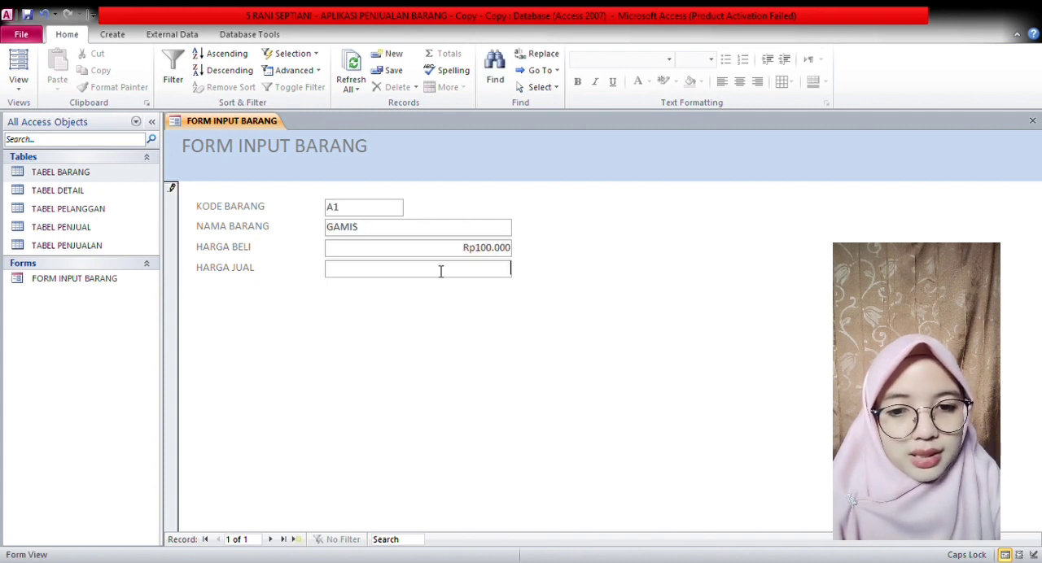
pyautogui.write('150000')
pyautogui.press('Tab')
# - Enter goods record A2, ROK, with purchase price 40000 and selling price 80000
pyautogui.write('A2')
pyautogui.press('Tab')
pyautogui.write('ROK')
pyautogui.press('Tab')
pyautogui.write('40000')
pyautogui.press('Tab')
pyautogui.write('80000')
pyautogui.press('Tab')
# - Enter goods record A3, PASMINA, with purchase price 20000 and selling price 30000
pyautogui.write('A3')
pyautogui.press('Tab')
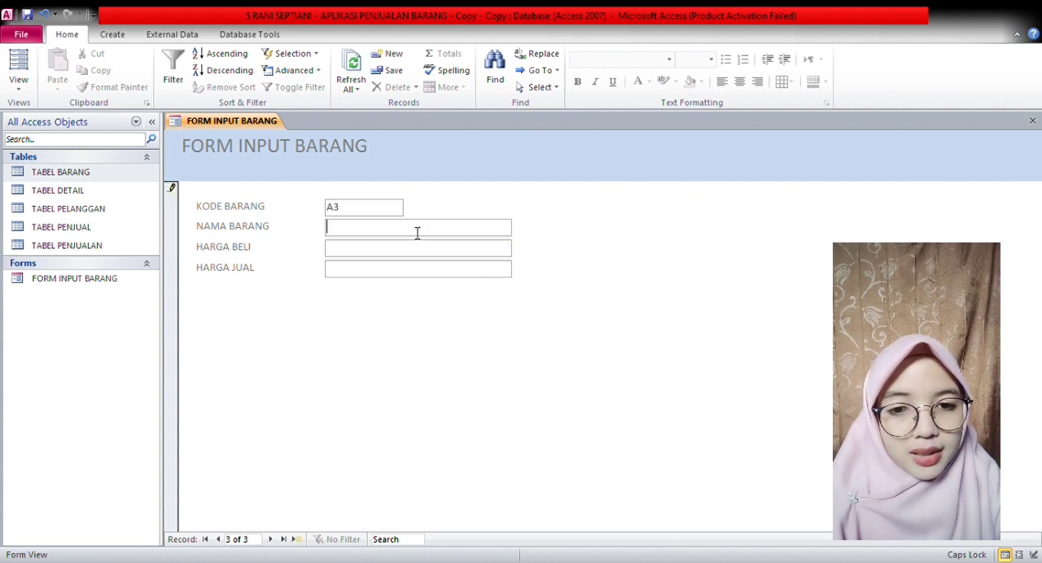
pyautogui.write('PASMINA')
pyautogui.press('Tab')
pyautogui.write('20000')
pyautogui.press('Tab')
pyautogui.write('30000')
pyautogui.press('Tab')
# - Enter goods record A4, TAS, with purchase price 30000 and selling price 60000
pyautogui.write('A4')
pyautogui.press('Tab')
pyautogui.write('TAS')
pyautogui.press('Tab')
pyautogui.write('30000')
pyautogui.press('Tab')
pyautogui.write('60000')
pyautogui.press('Tab')
# - Enter goods record A5, SEPATU, with purchase price 70000 and selling price 130000, and close the form
pyautogui.write('A5')
pyautogui.press('Tab')
pyautogui.write('SEPATU')
pyautogui.press('Tab')
pyautogui.write('70000')
pyautogui.press('Tab')
pyautogui.write('130000')
pyautogui.click(1032, 121)
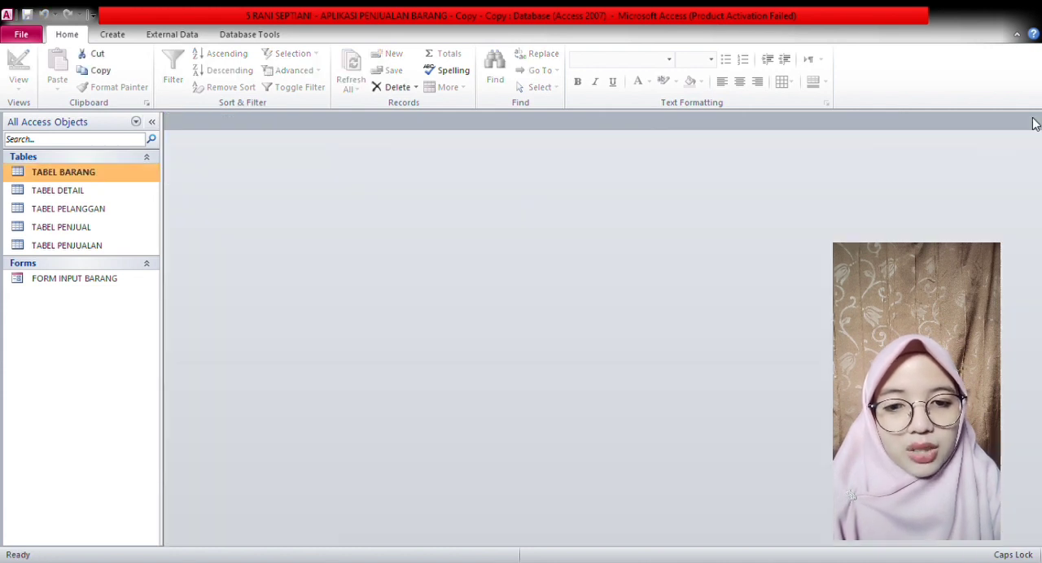
# - Create a form from TABEL PENJUAL with the Form Wizard, titled FORM INPUT PENJUAL
pyautogui.click(140, 230)
pyautogui.click(126, 35)
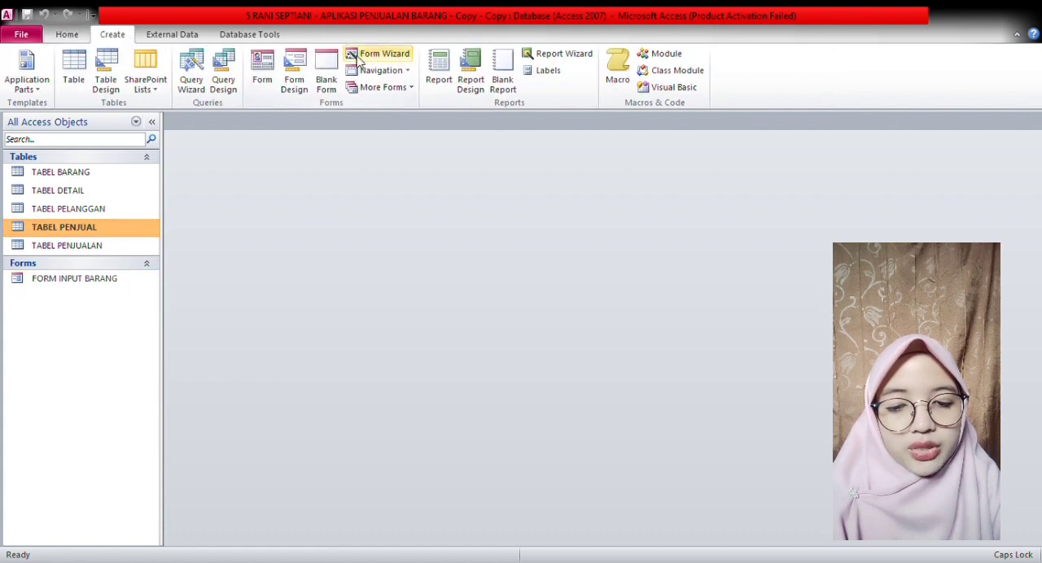
pyautogui.click(385, 57)
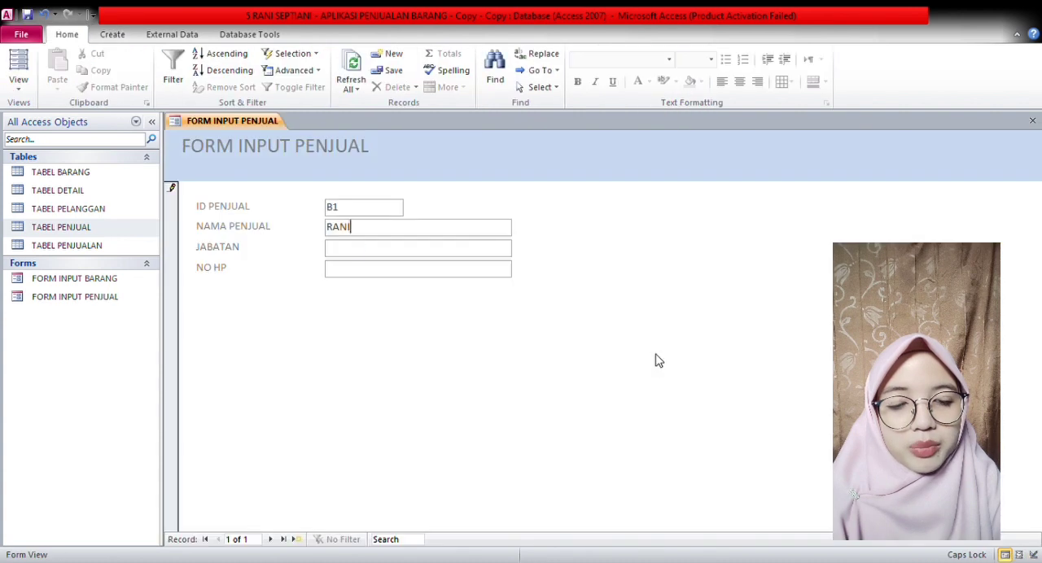
# - Enter seller record B2 with the seller's name, position ADMIN SOSIAL MEDIA and phone number, and start record B3
pyautogui.hotkey('ctrl', '+')
pyautogui.write('KIYA')
pyautogui.press('BackSpace')
pyautogui.press('BackSpace')
pyautogui.press('BackSpace')
pyautogui.press('BackSpace')
pyautogui.write('B2')
pyautogui.press('Tab')
pyautogui.write('KIYA')
pyautogui.press('Tab')
pyautogui.write('ADMIN')
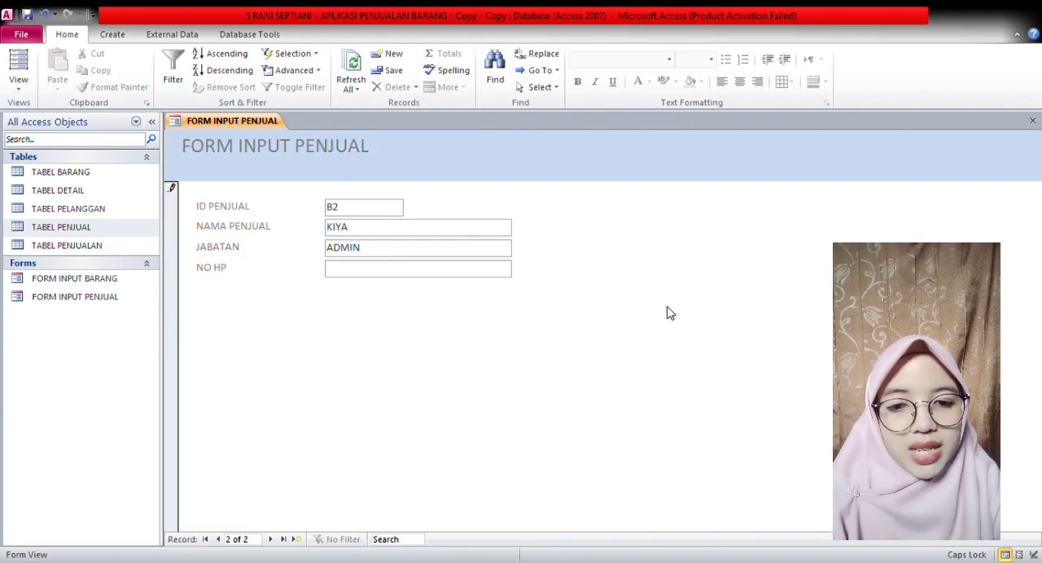
pyautogui.write('SOSIAL MEDIA')
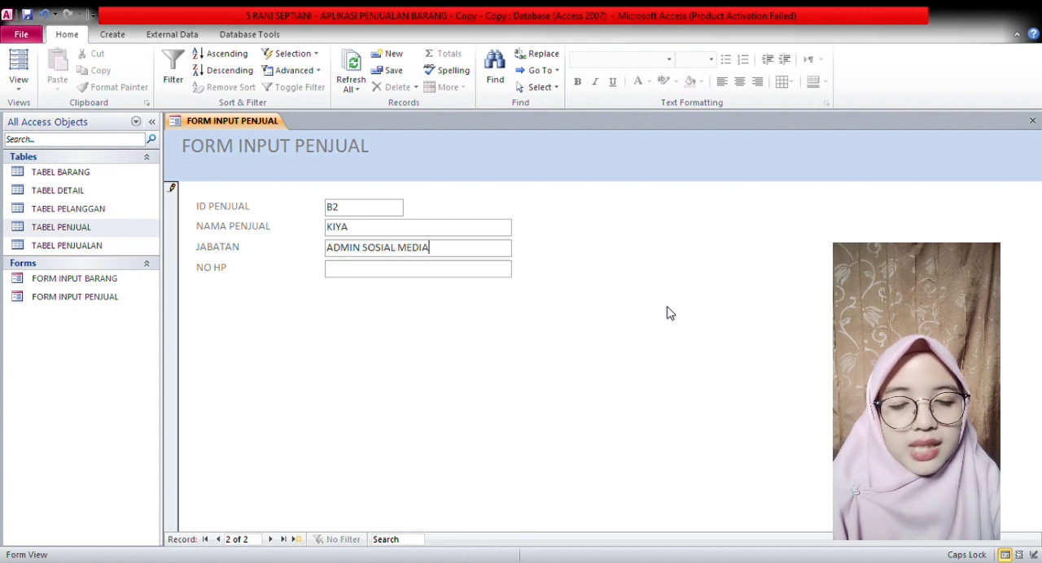
pyautogui.press('Tab')
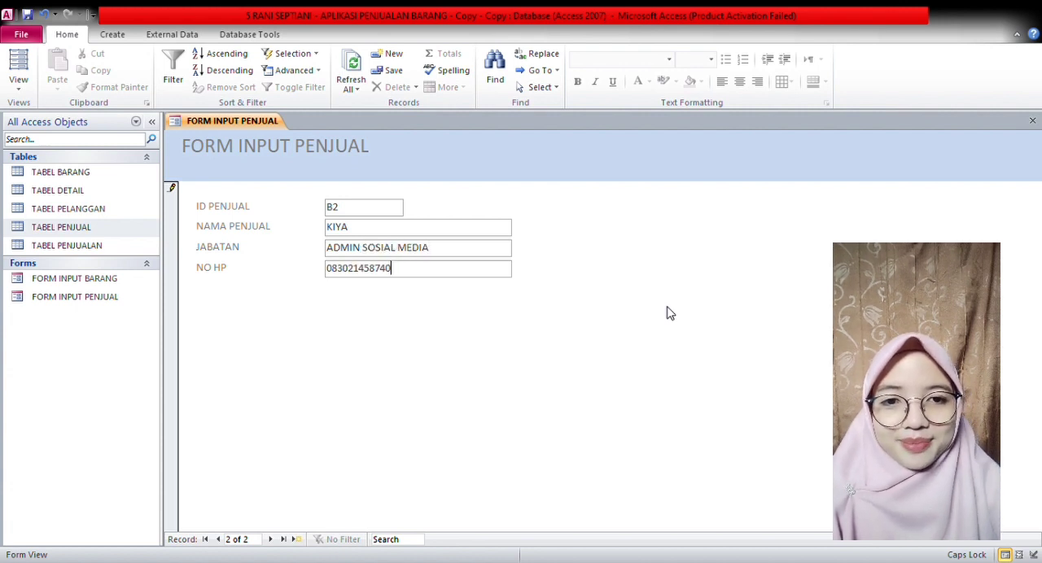
pyautogui.press('Tab')
pyautogui.write('B3')
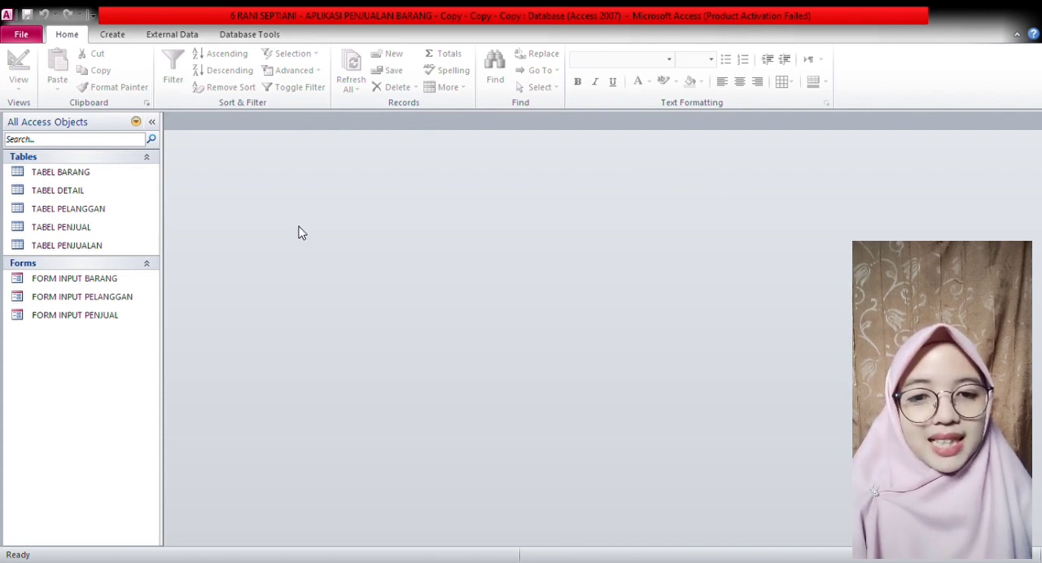
# - Create a query in Design view with TABEL PENJUALAN, TABEL DETAIL, TABEL PELANGGAN, TABEL PENJUAL and TABEL BARANG, spacing the tables out for readable relationships
pyautogui.click(132, 37)
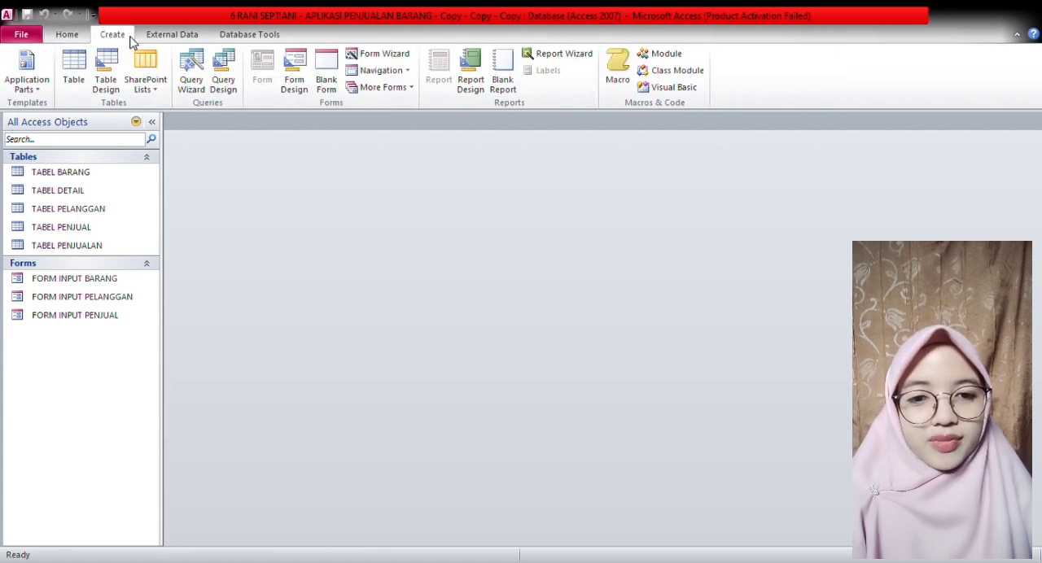
pyautogui.click(233, 71)
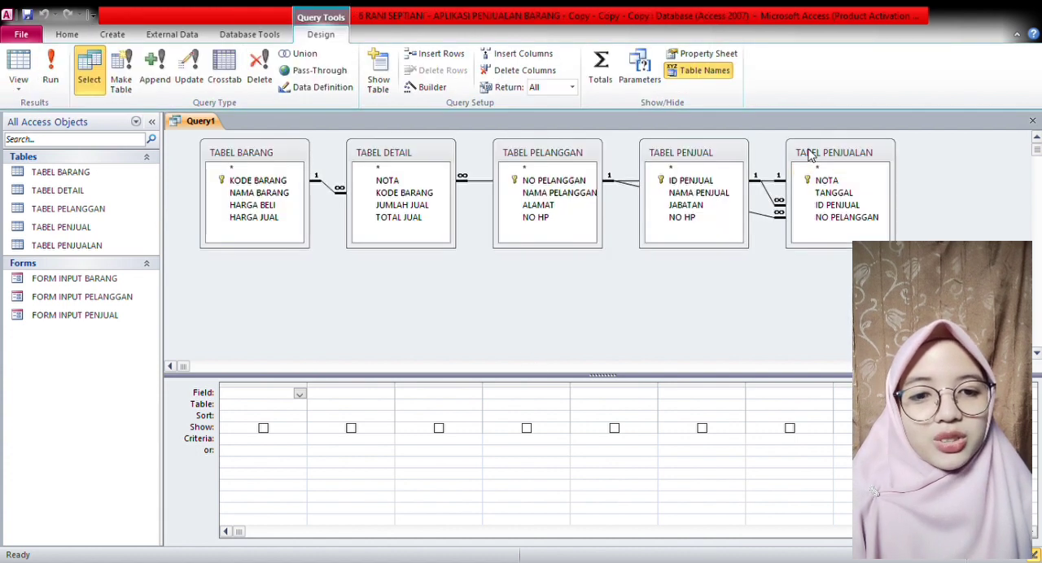
pyautogui.moveTo(811, 152); pyautogui.dragTo(225, 180)
pyautogui.moveTo(290, 155); pyautogui.dragTo(910, 155)
pyautogui.moveTo(590, 153); pyautogui.dragTo(443, 273)
pyautogui.moveTo(438, 146); pyautogui.dragTo(446, 152)
pyautogui.moveTo(448, 270); pyautogui.dragTo(448, 260)
pyautogui.moveTo(448, 151); pyautogui.dragTo(524, 151)
pyautogui.moveTo(449, 260); pyautogui.dragTo(525, 263)
pyautogui.click(708, 208)
pyautogui.moveTo(715, 149); pyautogui.dragTo(691, 242)
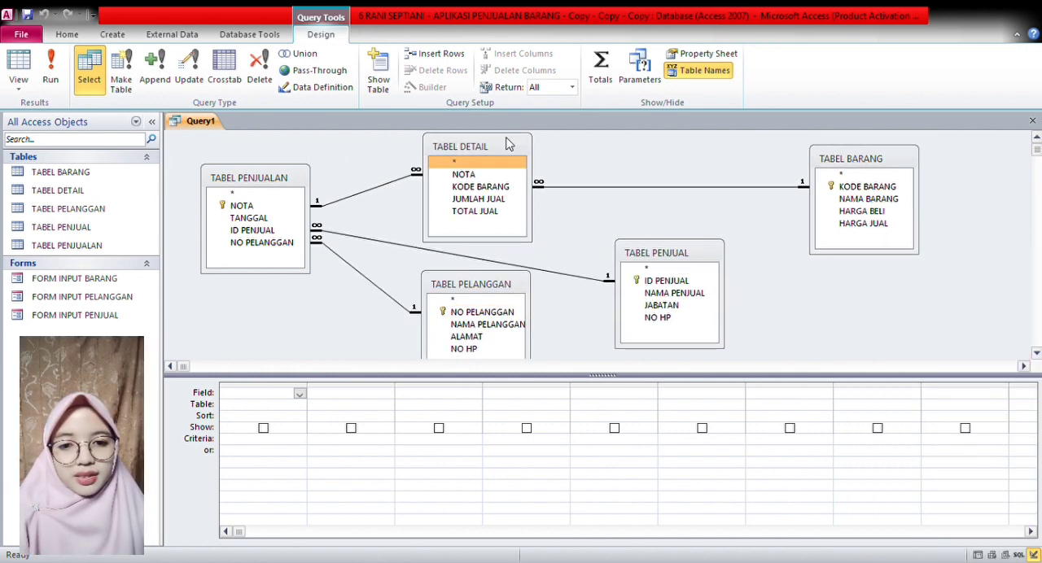
# - Add NOTA, TANGGAL, ID PENJUAL and NO PELANGGAN from TABEL PENJUALAN, with NAMA PENJUAL after ID PENJUAL and NAMA PELANGGAN after NO PELANGGAN
pyautogui.doubleClick(261, 208)
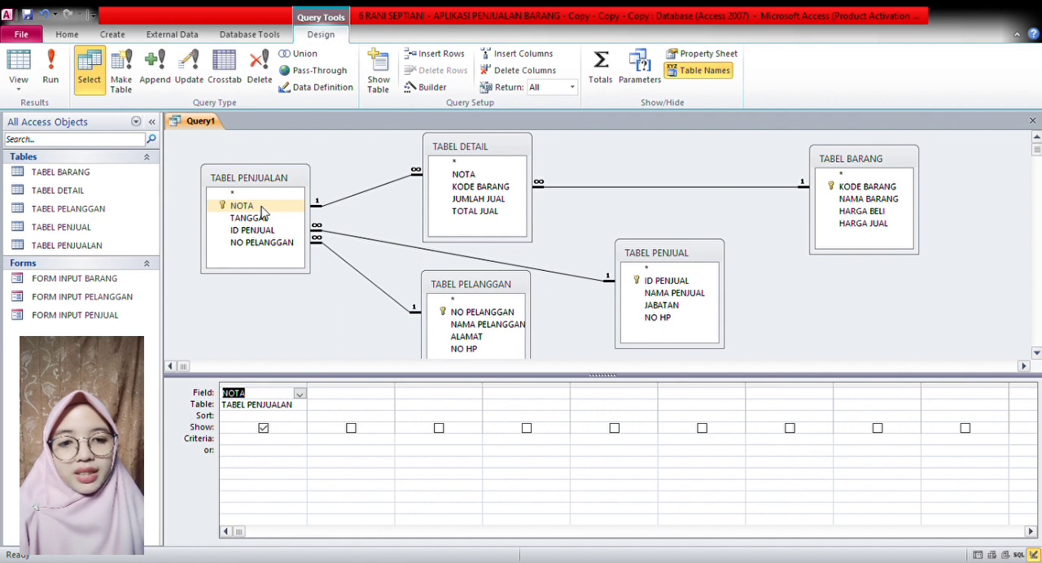
pyautogui.doubleClick(273, 221)
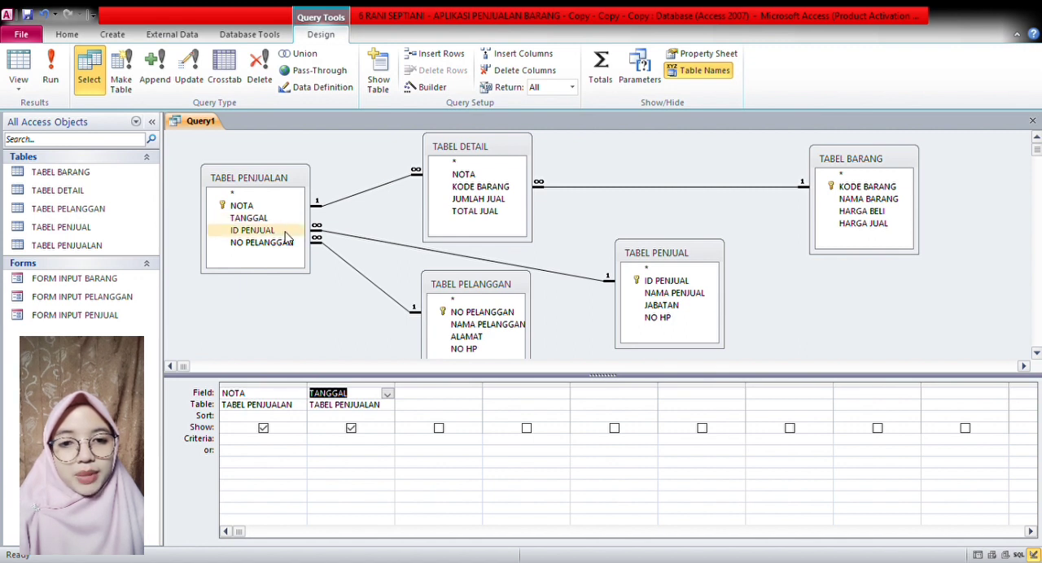
pyautogui.doubleClick(259, 230)
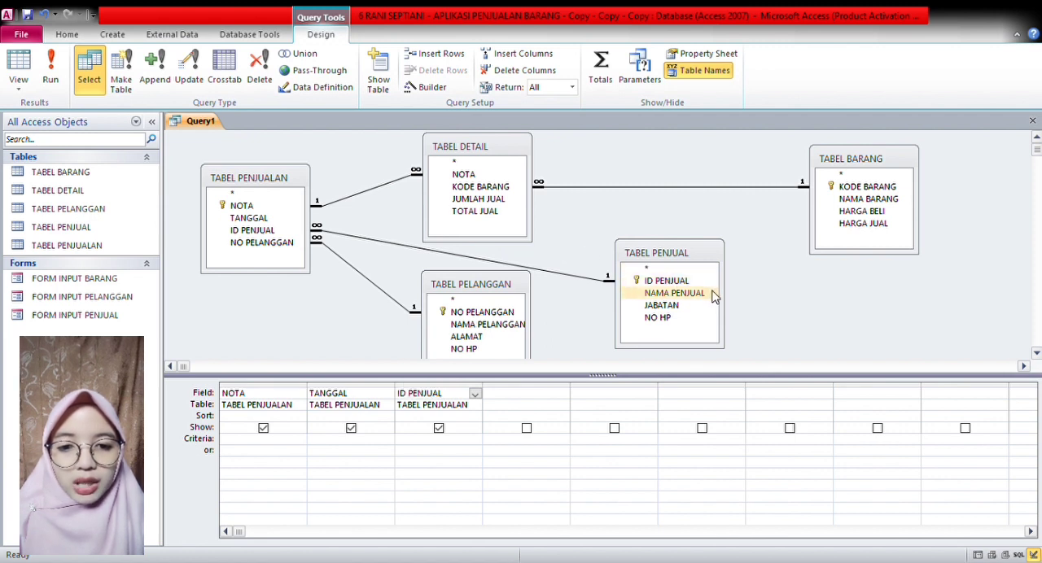
pyautogui.doubleClick(674, 293)
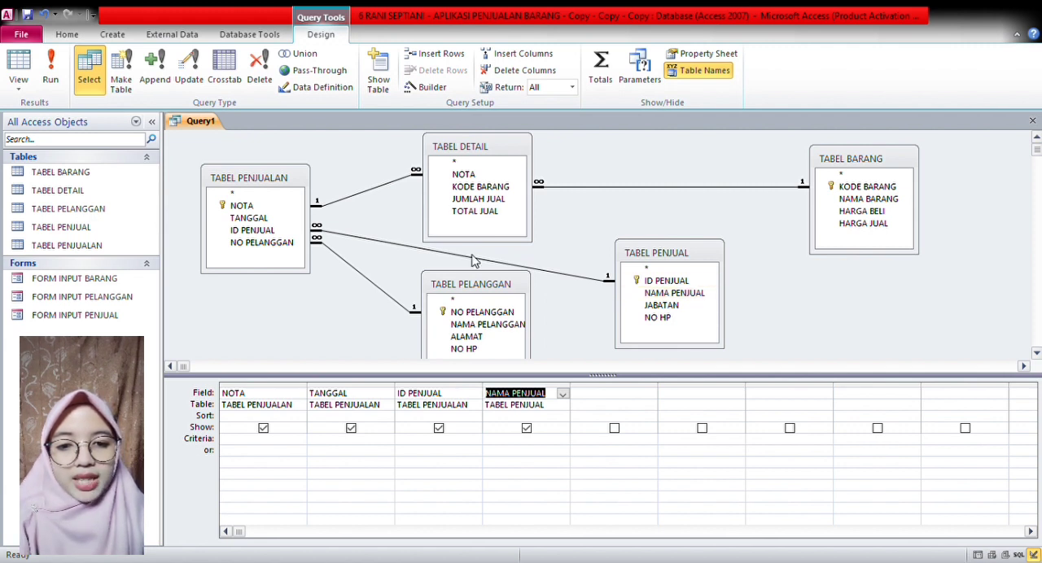
pyautogui.doubleClick(295, 245)
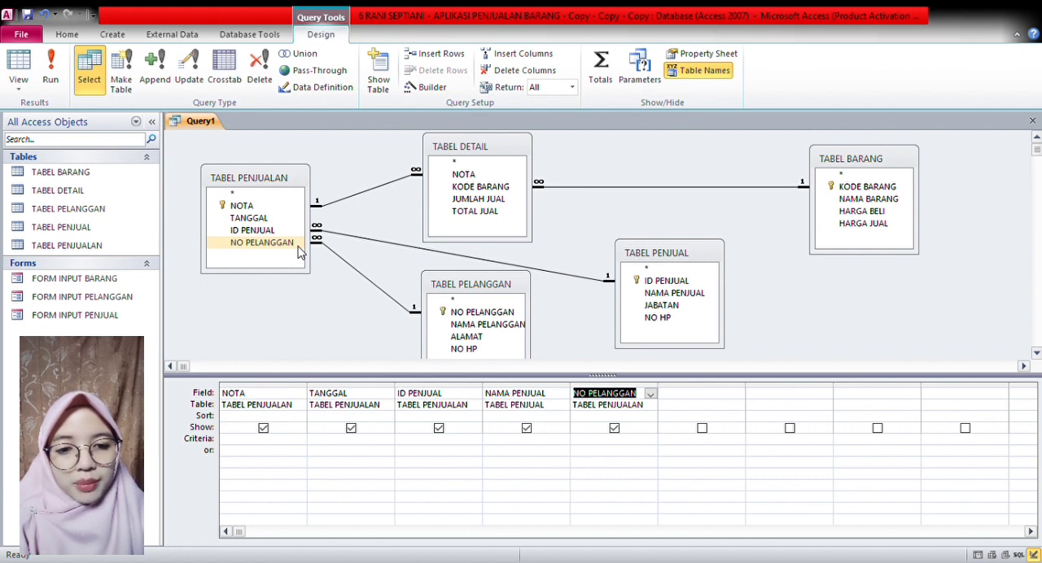
pyautogui.doubleClick(511, 326)
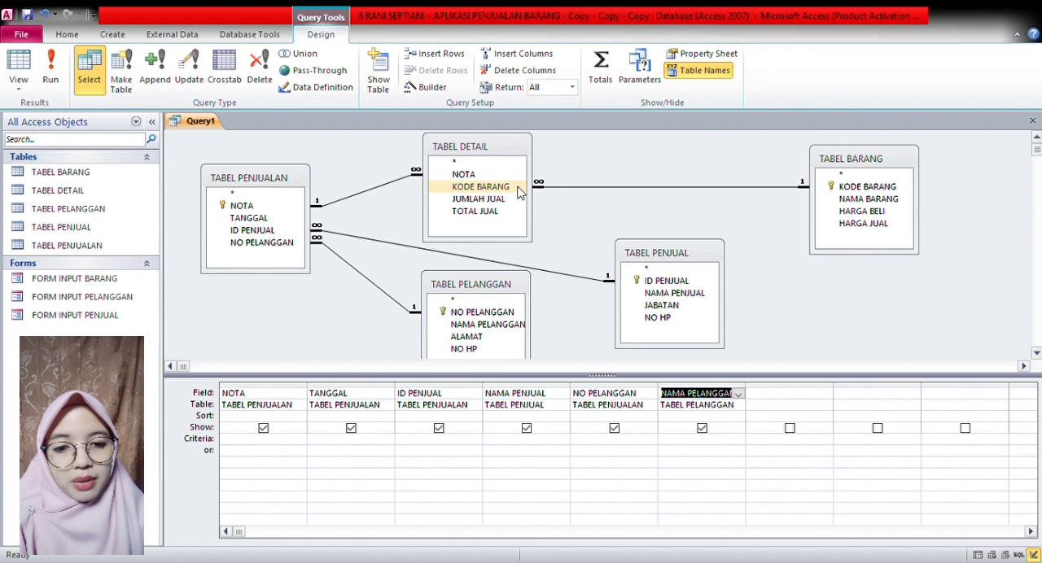
# - Add KODE BARANG, NAMA BARANG, HARGA JUAL, JUMLAH JUAL and TOTAL JUAL to the query, and save it as QUERY PENJUALAN
pyautogui.doubleClick(480, 187)
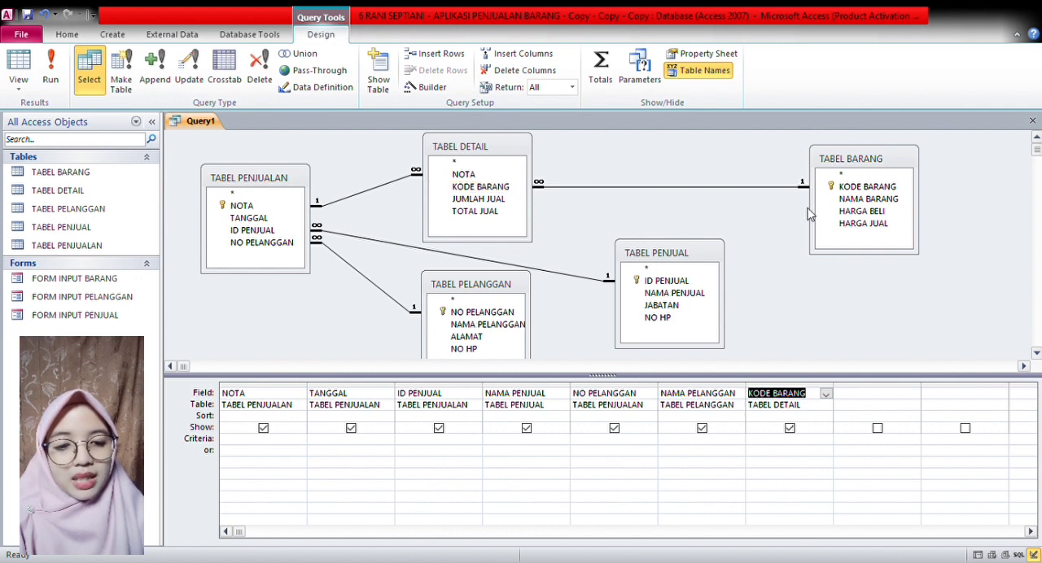
pyautogui.doubleClick(900, 200)
pyautogui.doubleClick(892, 225)
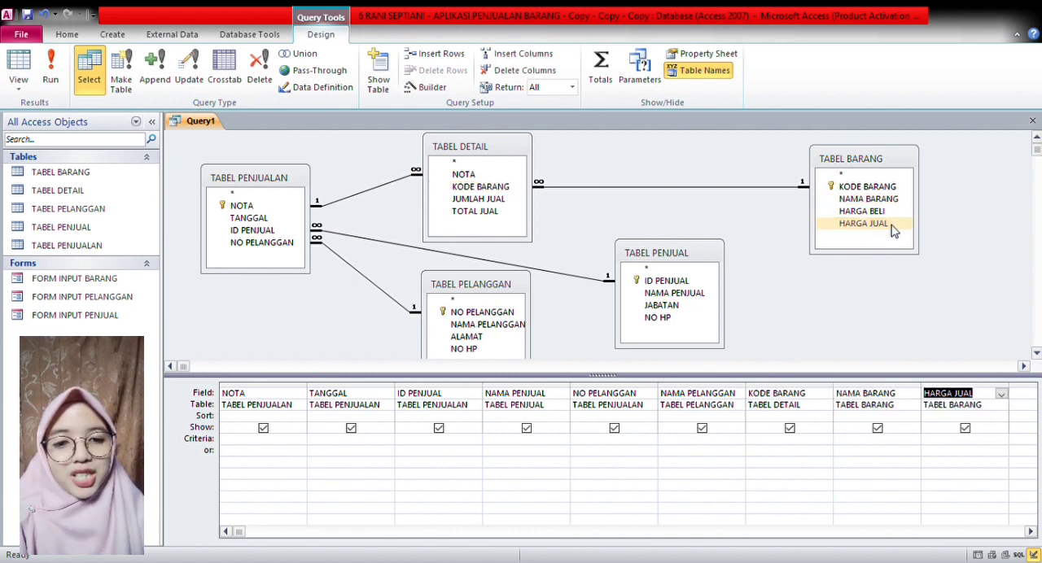
pyautogui.doubleClick(507, 200)
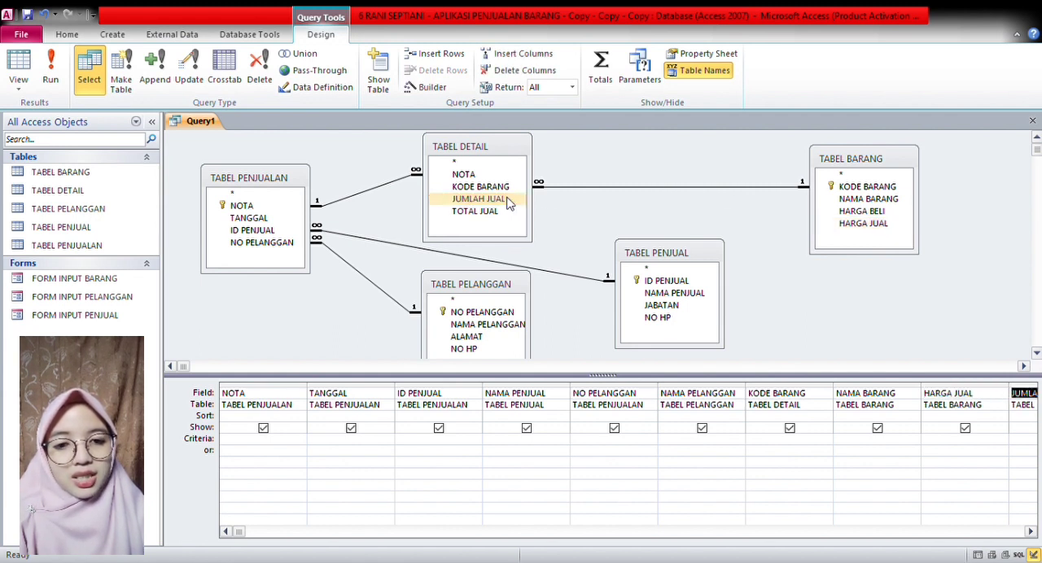
pyautogui.doubleClick(510, 213)
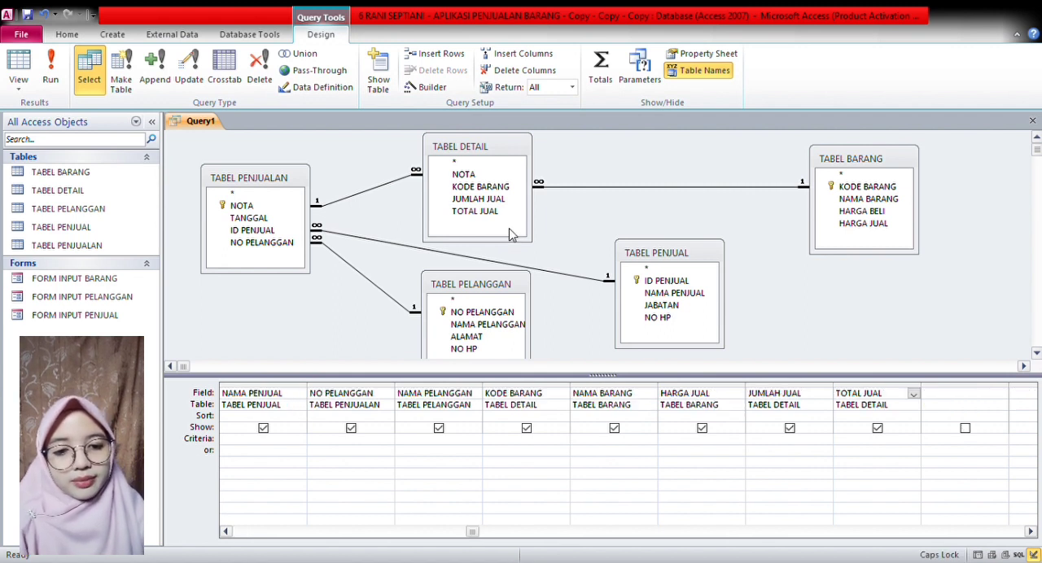
pyautogui.press('F2')
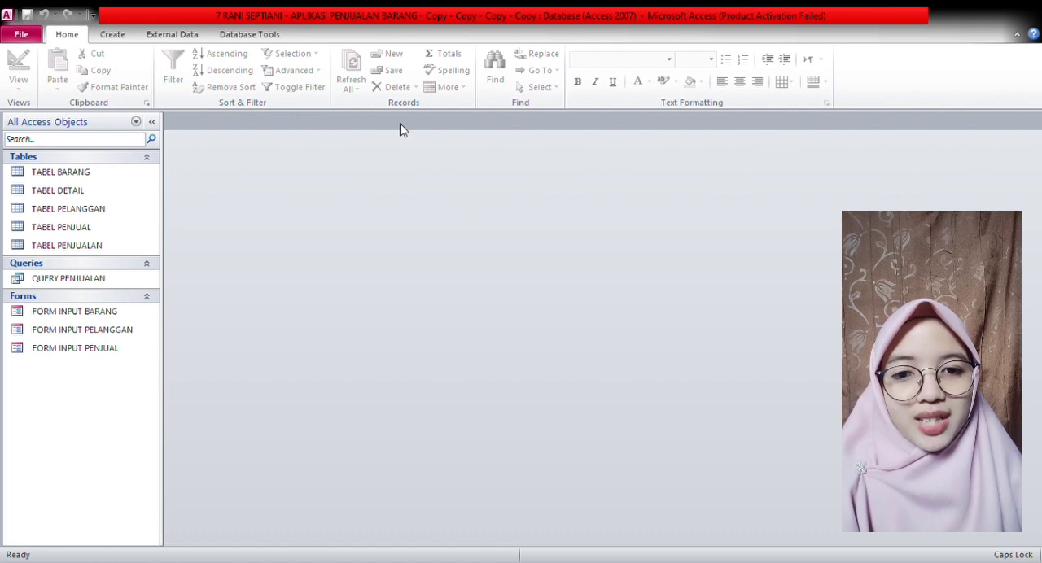
# - Create a sales form with the Form Wizard, titled FORM PENJUALAN, containing the subform FORM DETAIL Subform
pyautogui.click(112, 35)
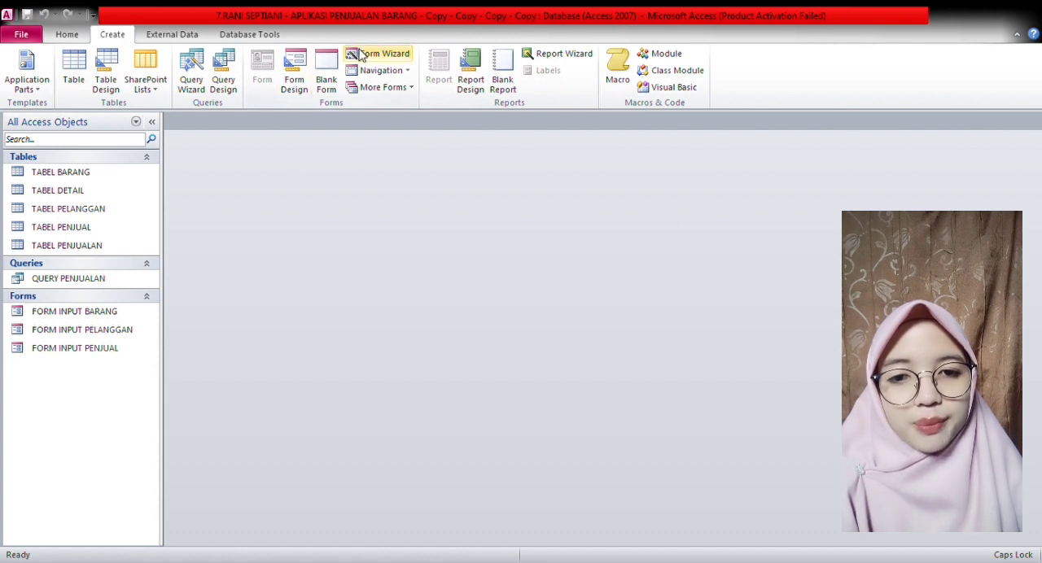
pyautogui.click(409, 53)
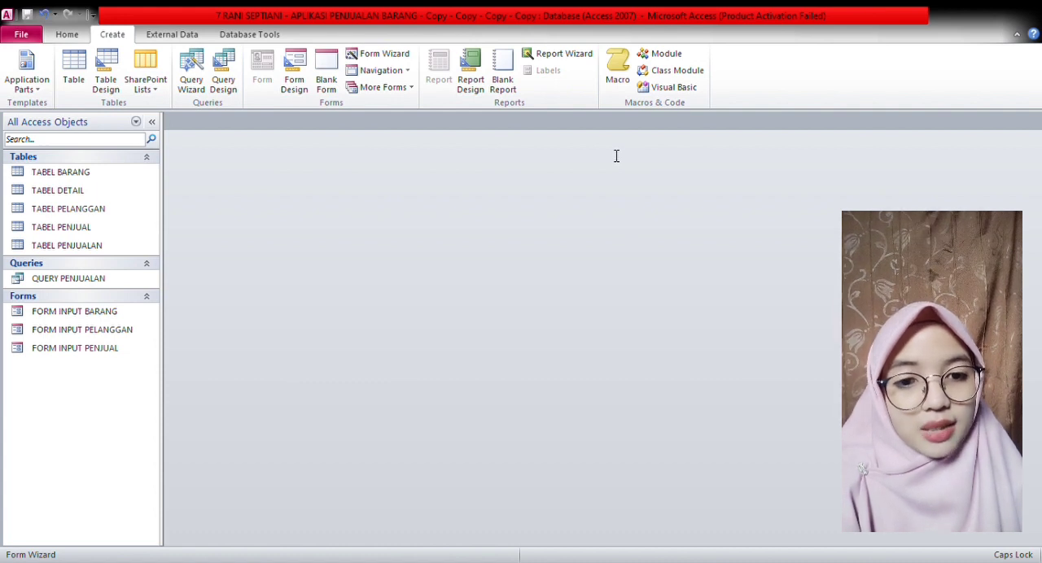
pyautogui.click(671, 372)
# - Fill in the sale header for NOTA 1 with date 19/12/2022, seller ID B1 and customer number C1
pyautogui.click(366, 227)
pyautogui.click(417, 227)
pyautogui.click(339, 349)
pyautogui.click(360, 251)
pyautogui.write('B1')
pyautogui.press('Tab')
pyautogui.press('Tab')
pyautogui.write('C1')
# - Enter goods A1 with quantity 5 and A2 with quantity 3 in the sale's detail subform
pyautogui.press('Tab')
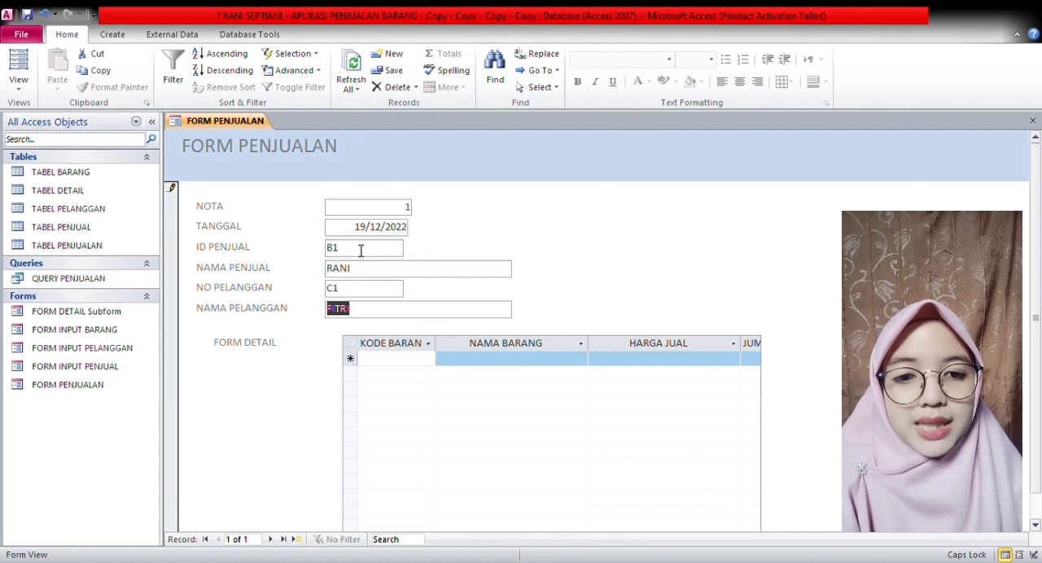
pyautogui.press('Tab')
pyautogui.write('A1')
pyautogui.press('Tab')
# - Enter goods A3 with quantity 10, A4 with quantity 2 and A5 with quantity 15, and open QUERY PENJUALAN
pyautogui.press('Tab')
pyautogui.press('Tab')
pyautogui.press('Tab')
pyautogui.write('A2')
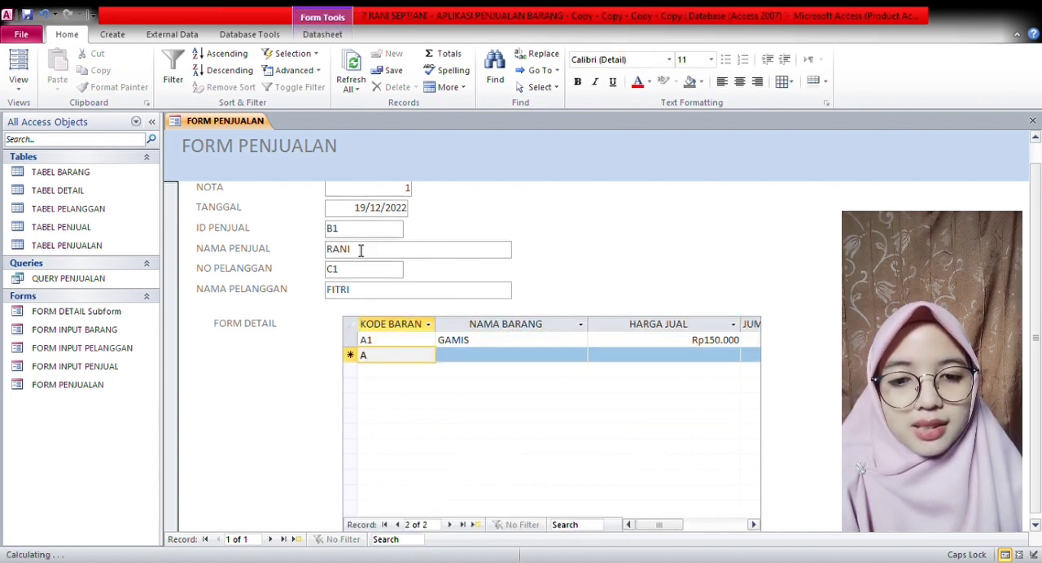
pyautogui.press('Tab')
pyautogui.press('Tab')
pyautogui.press('Tab')
pyautogui.press('Tab')
pyautogui.write('A3')
pyautogui.press('Tab')
pyautogui.press('Tab')
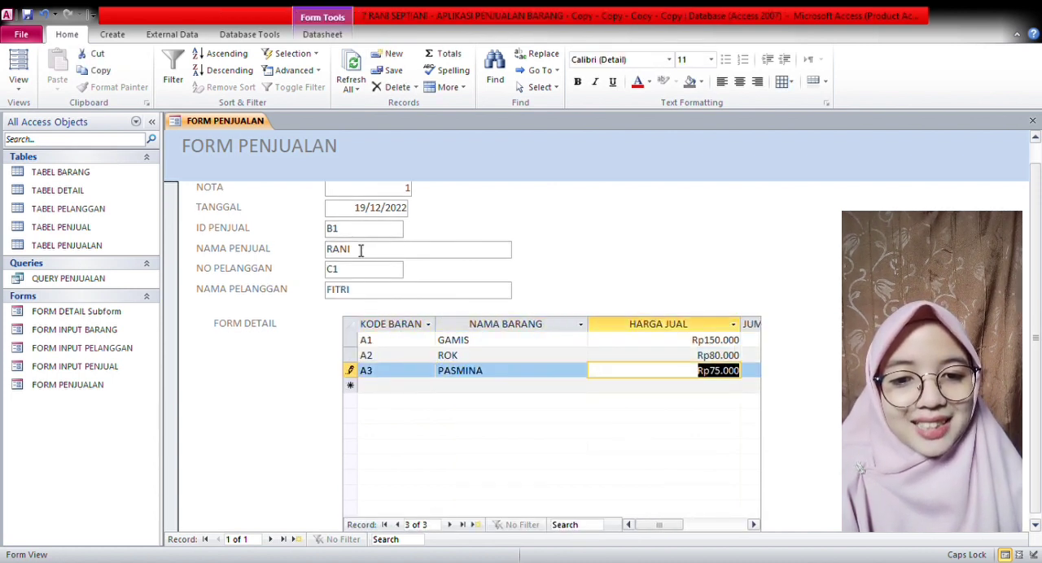
pyautogui.press('Tab')
pyautogui.press('Tab')
pyautogui.write('A4')
pyautogui.press('Tab')
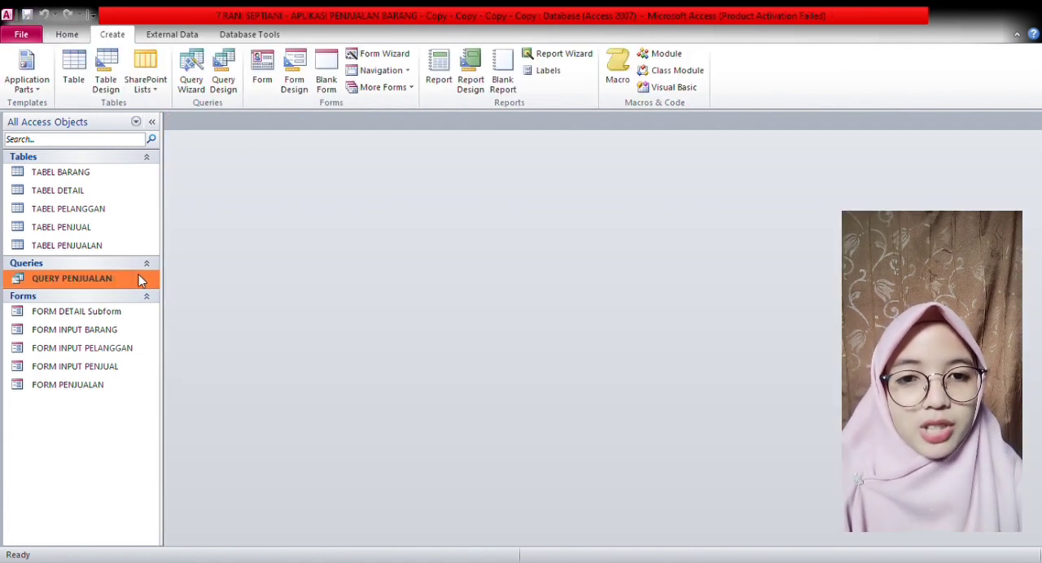
pyautogui.doubleClick(141, 280)
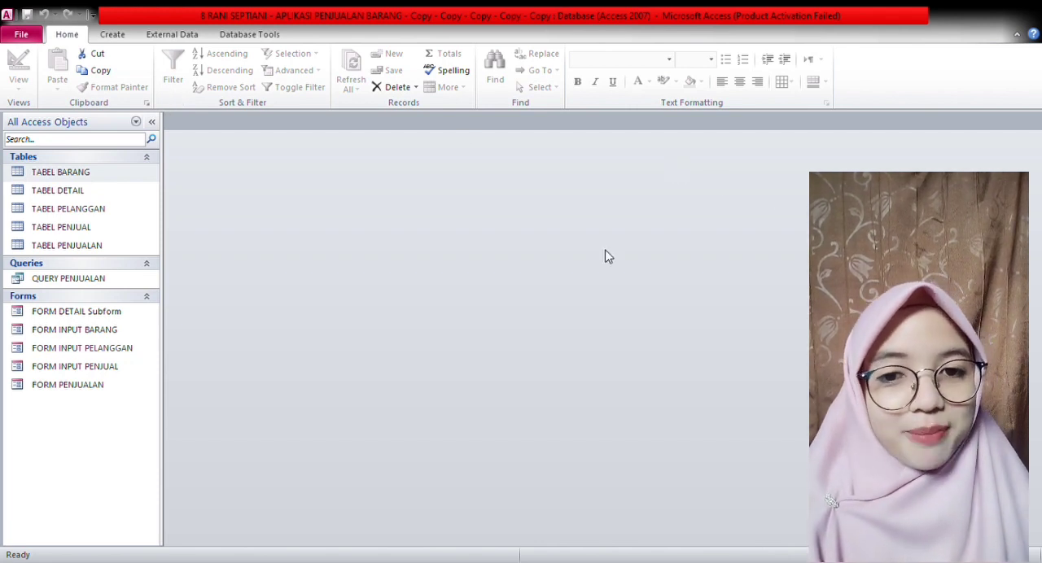
# - In the design of FORM PENJUALAN, set the detail subform's TOTAL JUAL text box to =[HARGA JUAL]*[JUMLAH JUAL]
pyautogui.doubleClick(137, 390)
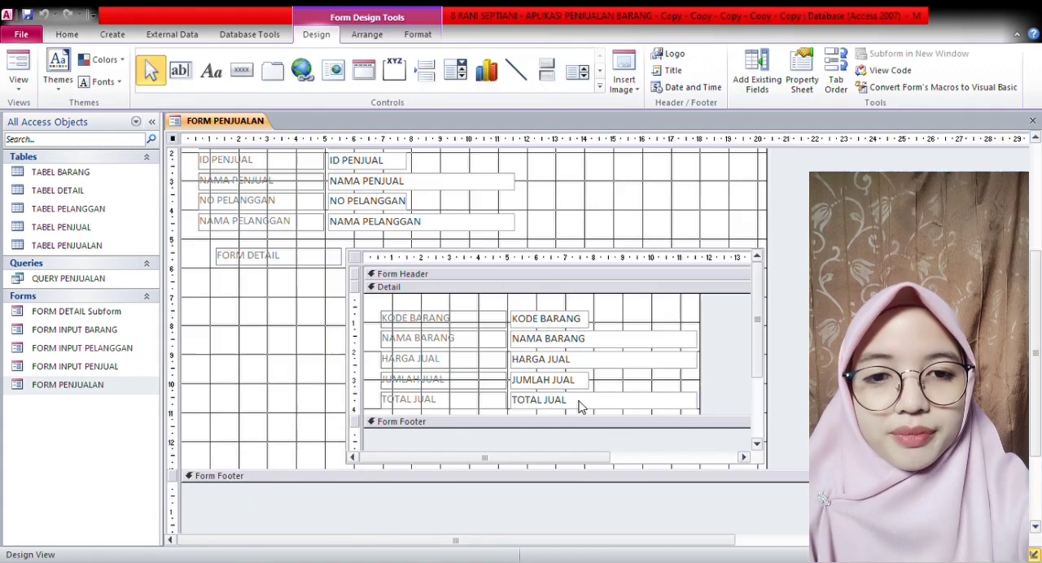
pyautogui.click(581, 407)
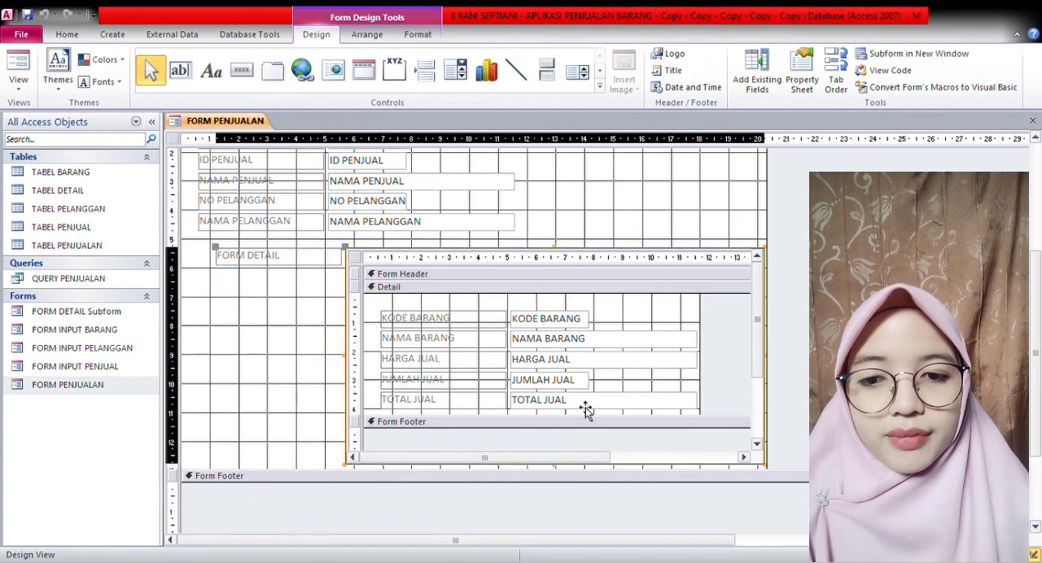
pyautogui.click(566, 405)
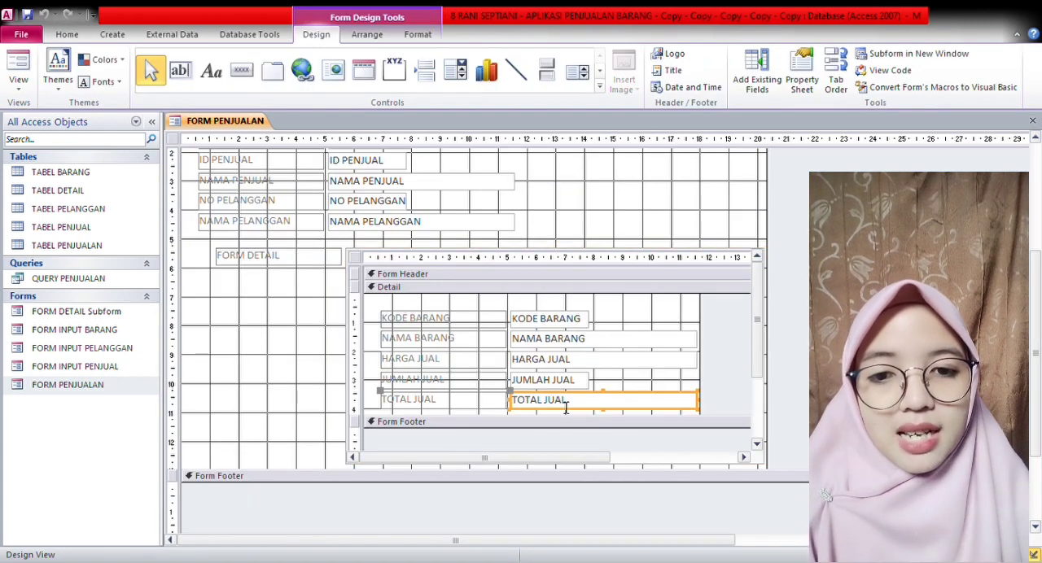
pyautogui.click(577, 409)
pyautogui.press('BackSpace')
pyautogui.press('BackSpace')
pyautogui.press('BackSpace')
pyautogui.press('BackSpace')
pyautogui.press('BackSpace')
pyautogui.press('BackSpace')
pyautogui.press('BackSpace')
pyautogui.press('BackSpace')
pyautogui.press('BackSpace')
pyautogui.press('BackSpace')
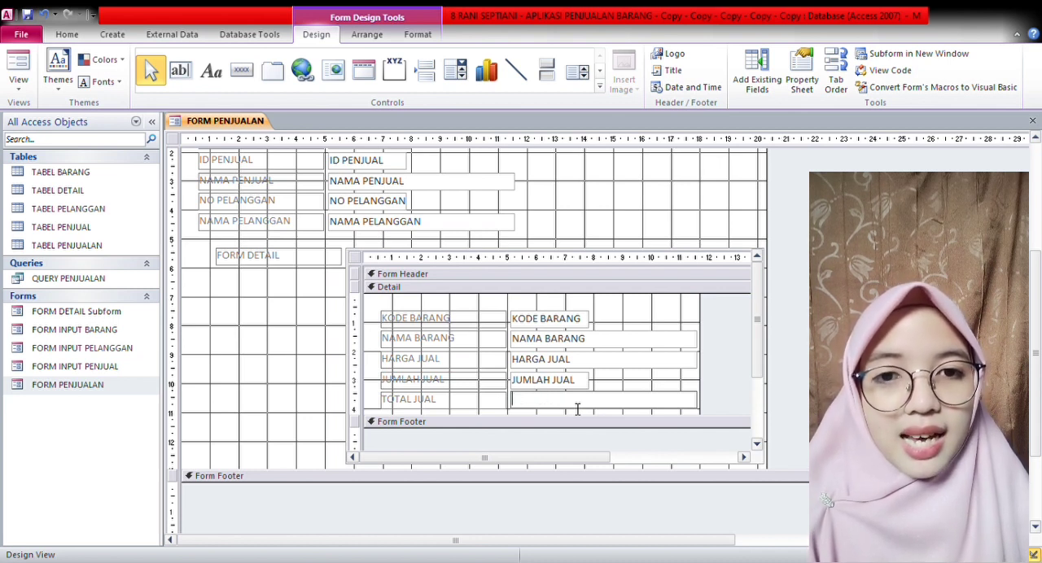
pyautogui.write('=[')
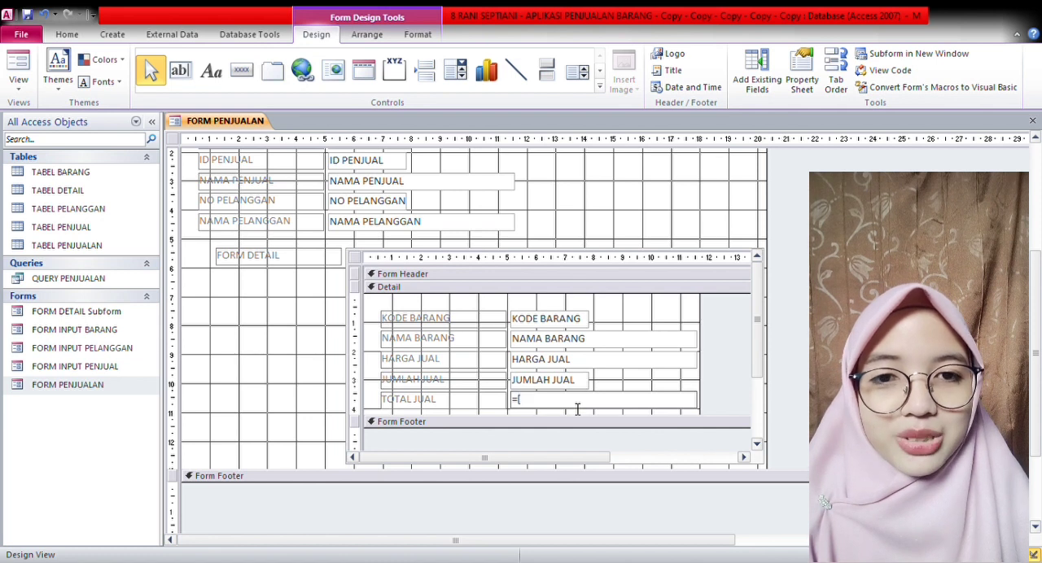
pyautogui.write('HARGA')
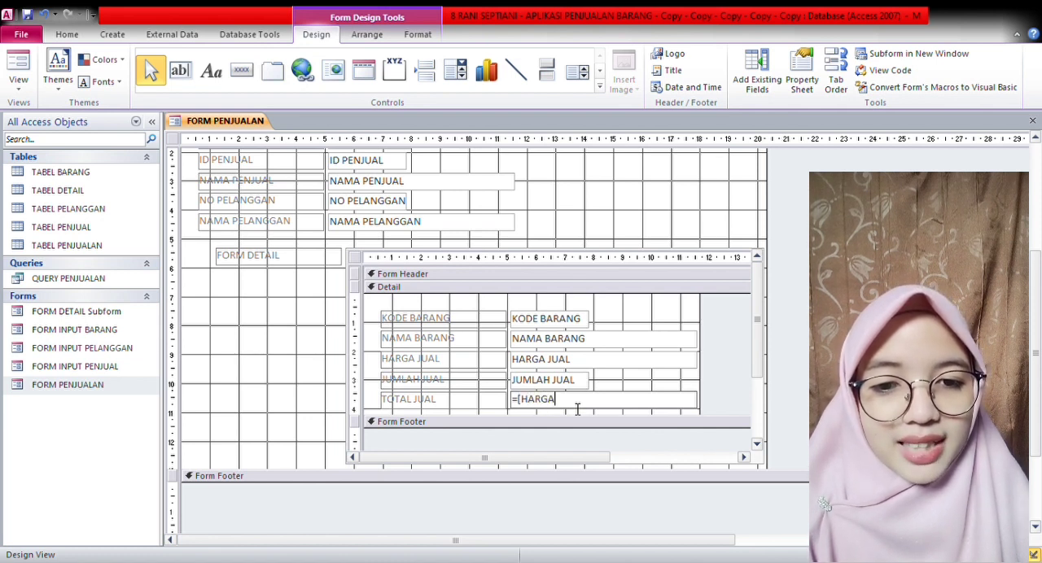
pyautogui.write(' JUAL')
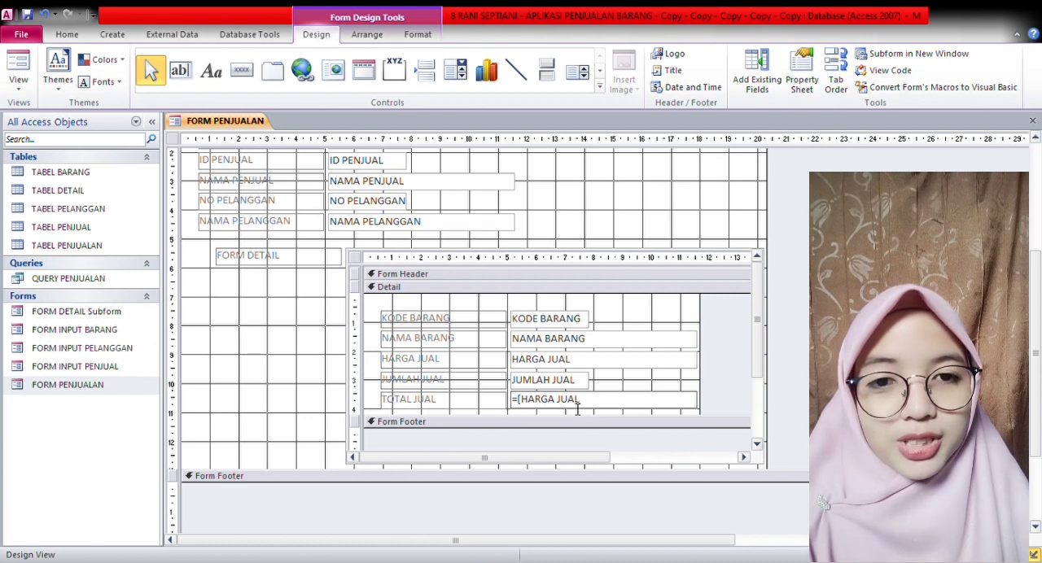
pyautogui.write(']')
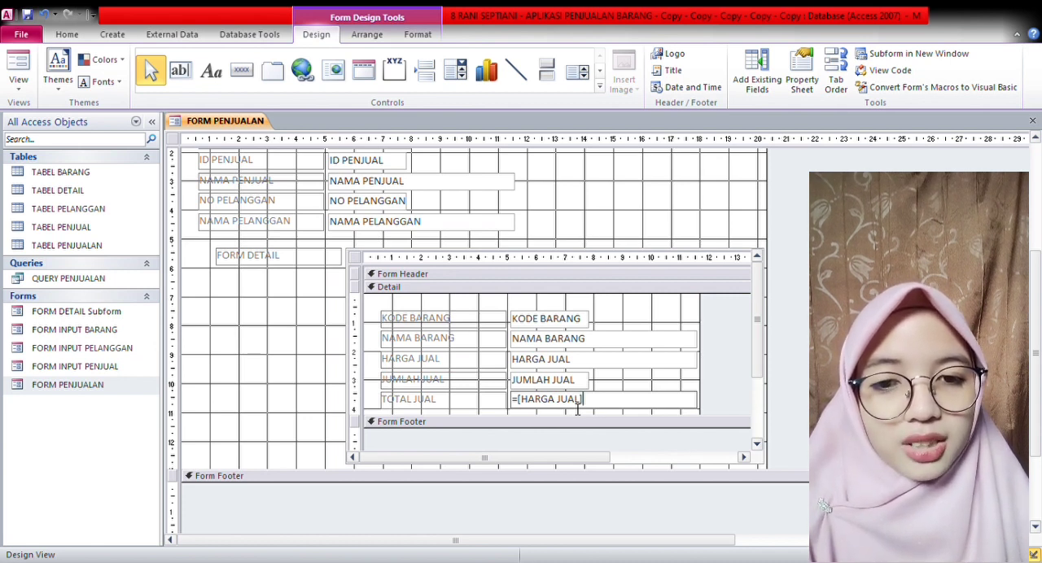
pyautogui.write('*[JU')
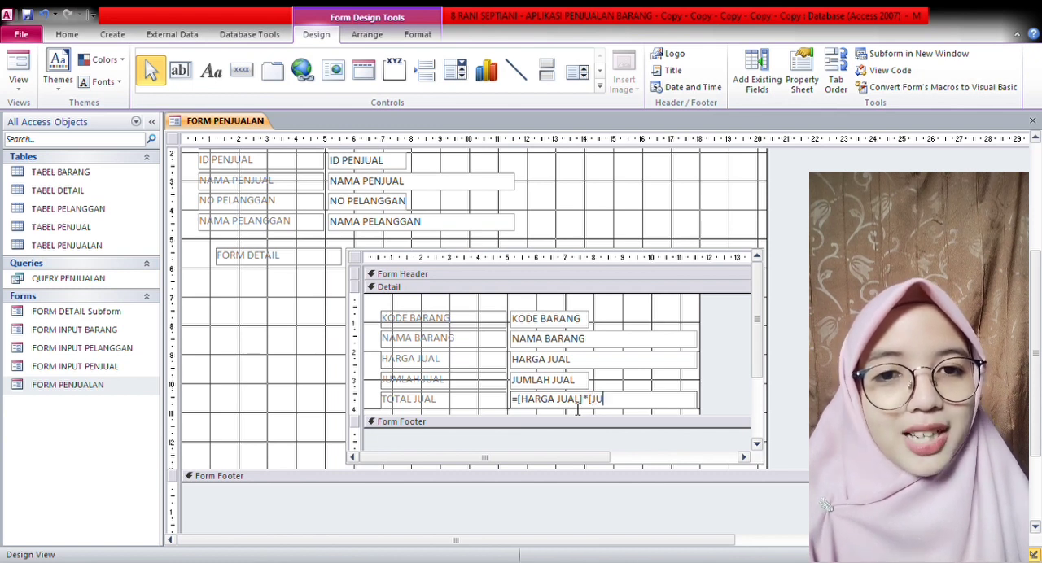
pyautogui.write('MLAH J')
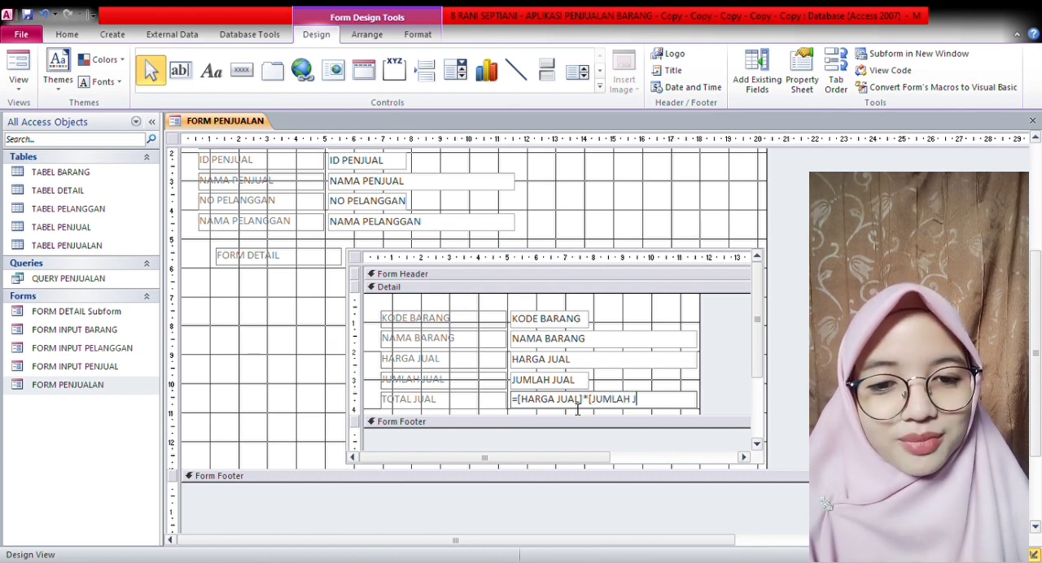
pyautogui.write('UAL')
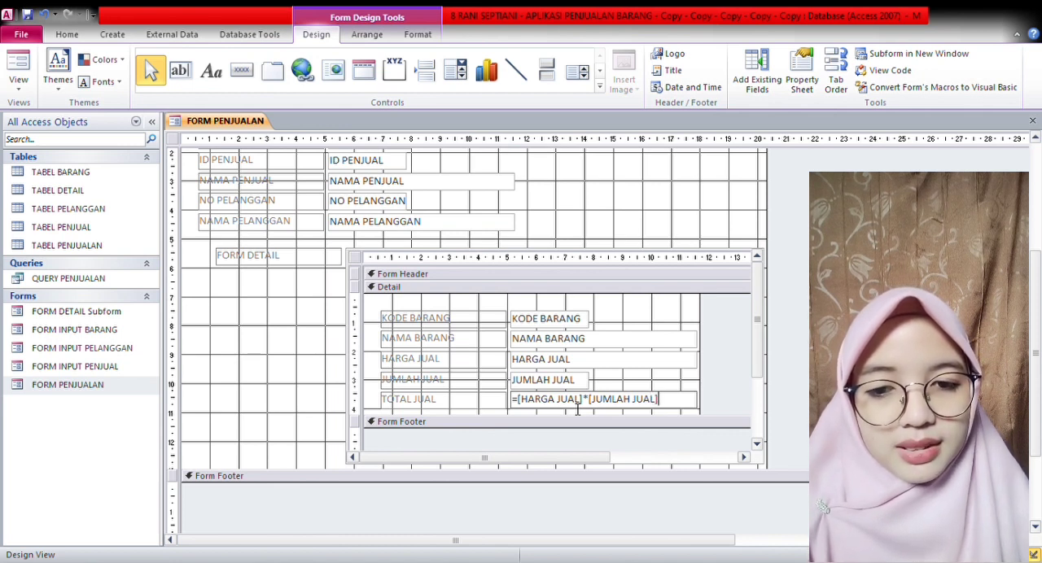
# - Add a text box in the detail subform's Form Footer beneath the TOTAL JUAL field and widen it to about 6.6 cm
pyautogui.moveTo(757, 350); pyautogui.dragTo(750, 432)
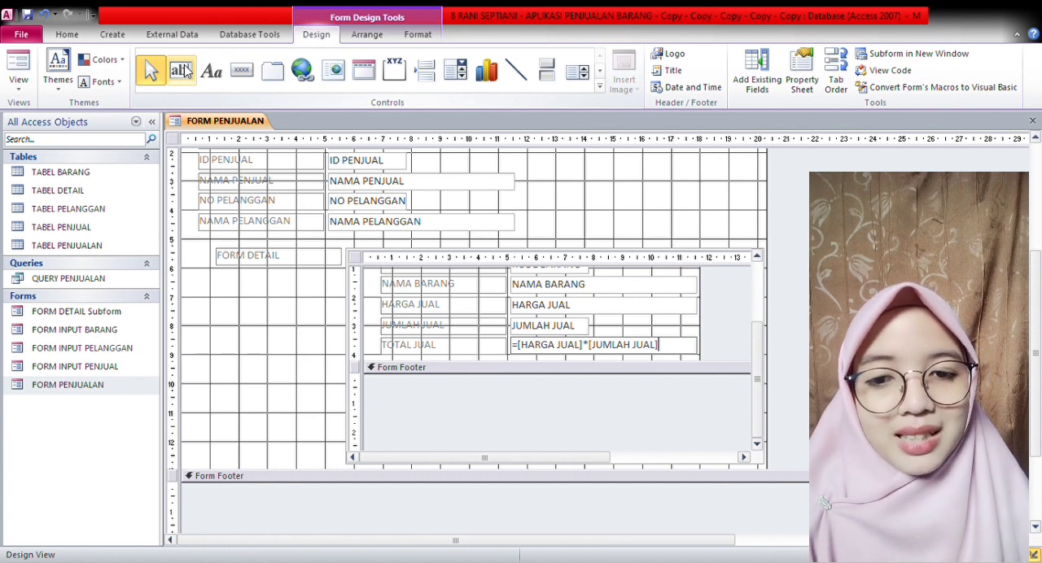
pyautogui.click(183, 71)
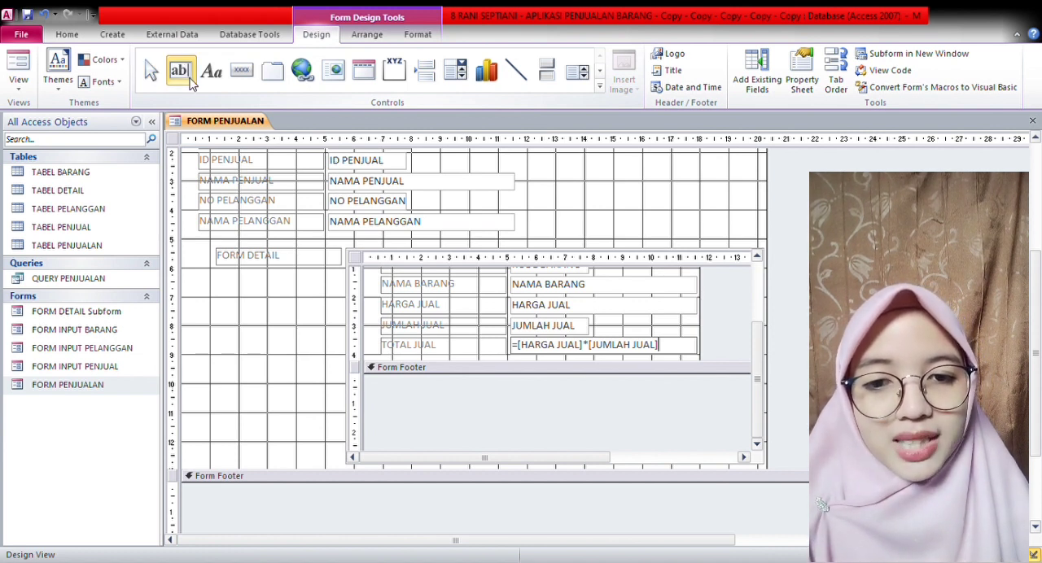
pyautogui.click(192, 83)
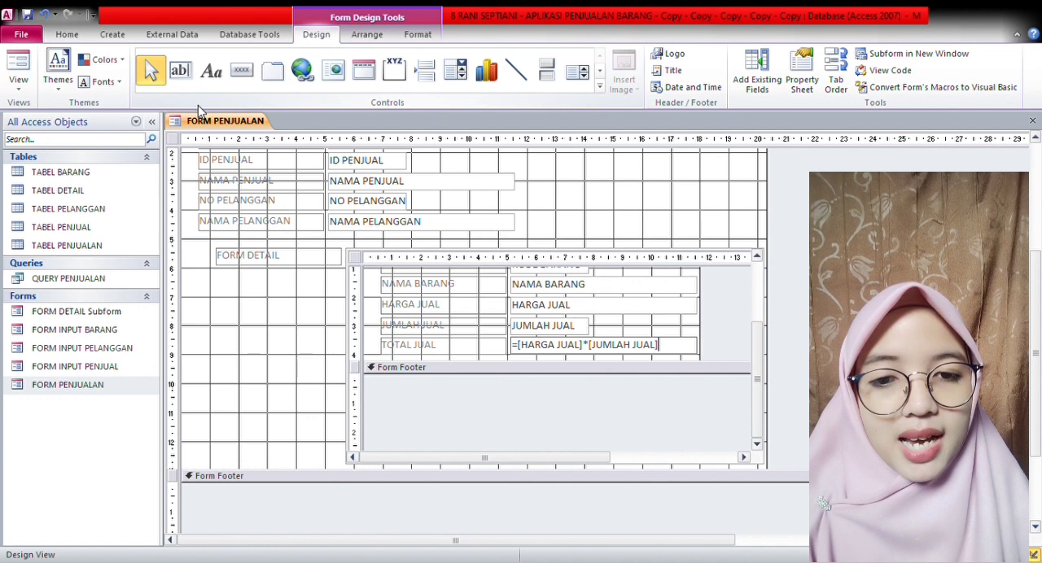
pyautogui.click(183, 74)
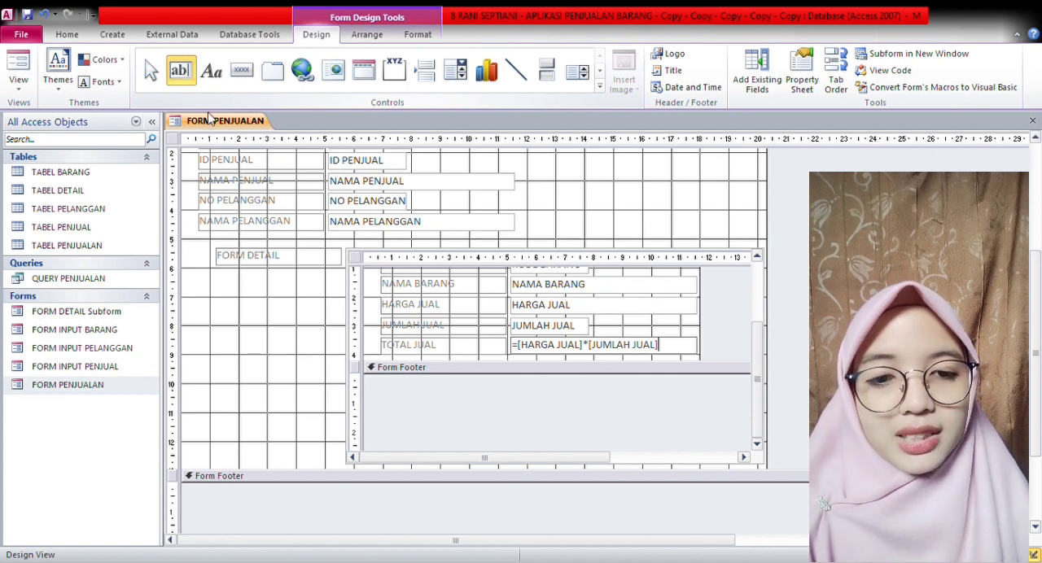
pyautogui.click(391, 394)
pyautogui.click(391, 395)
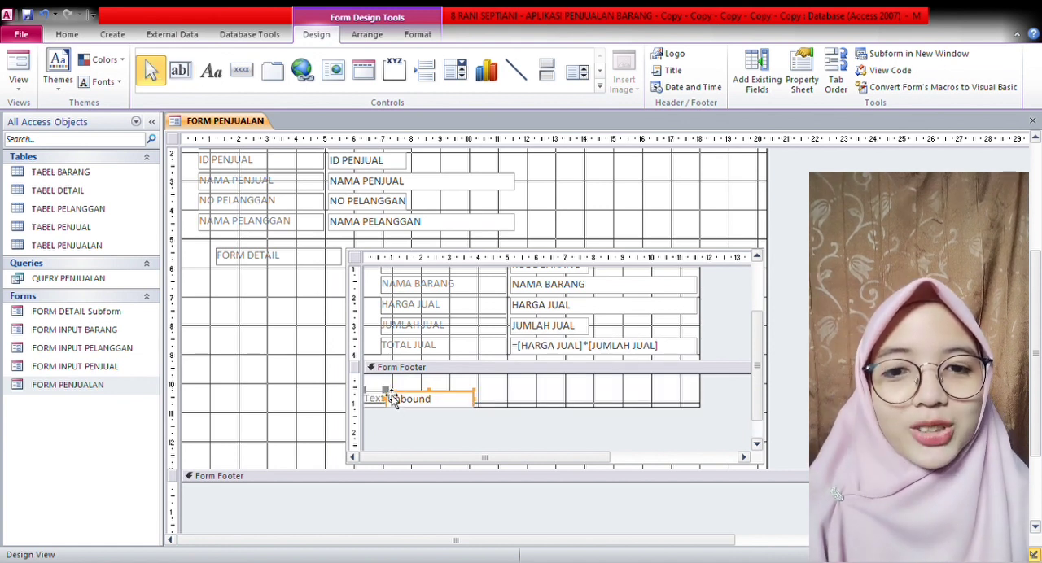
pyautogui.moveTo(390, 398); pyautogui.dragTo(516, 386)
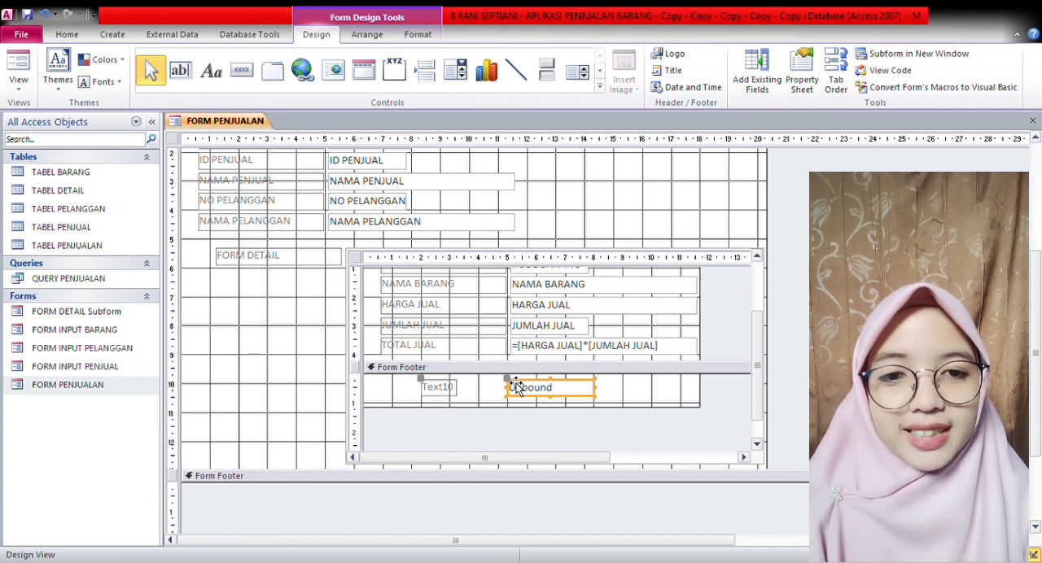
pyautogui.moveTo(599, 399); pyautogui.dragTo(708, 409)
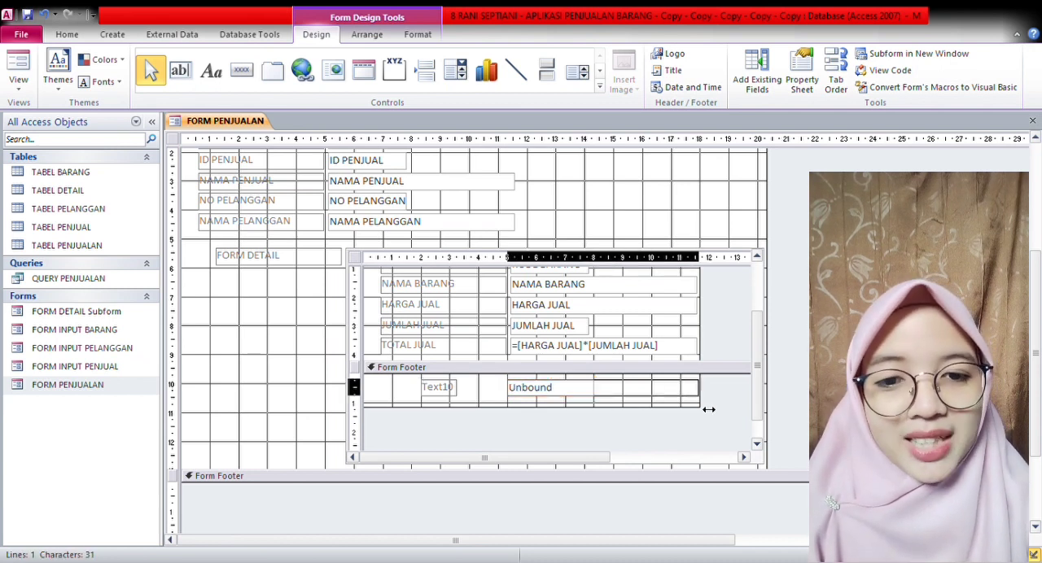
# - Set the subform footer's text box expression to =Sum([HARGA JUAL]*[JUMLAH JUAL])
pyautogui.click(532, 394)
pyautogui.write('=Sum([HARGA JUAL')
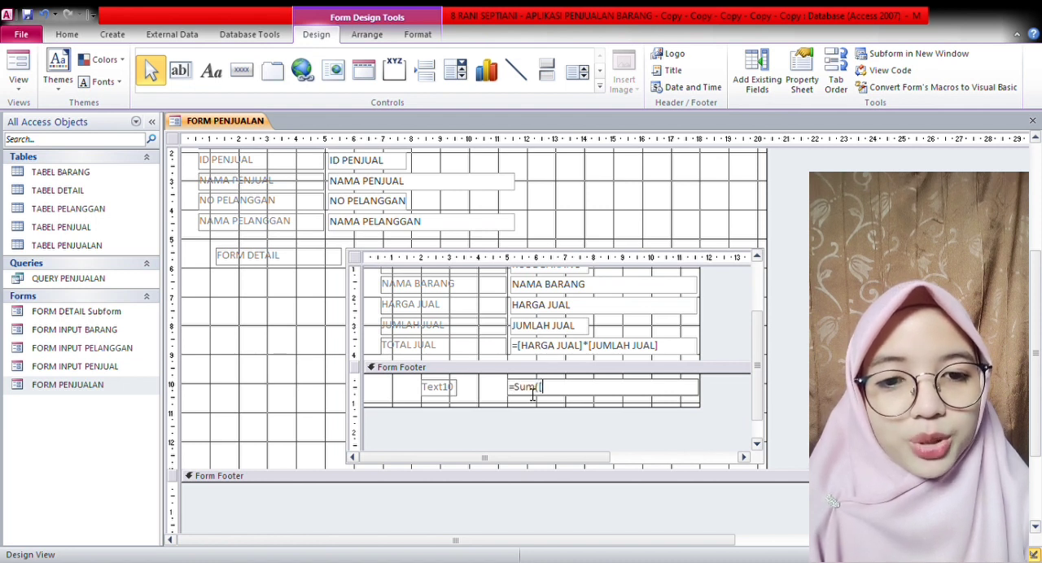
pyautogui.write(']*[JUMLAH J')
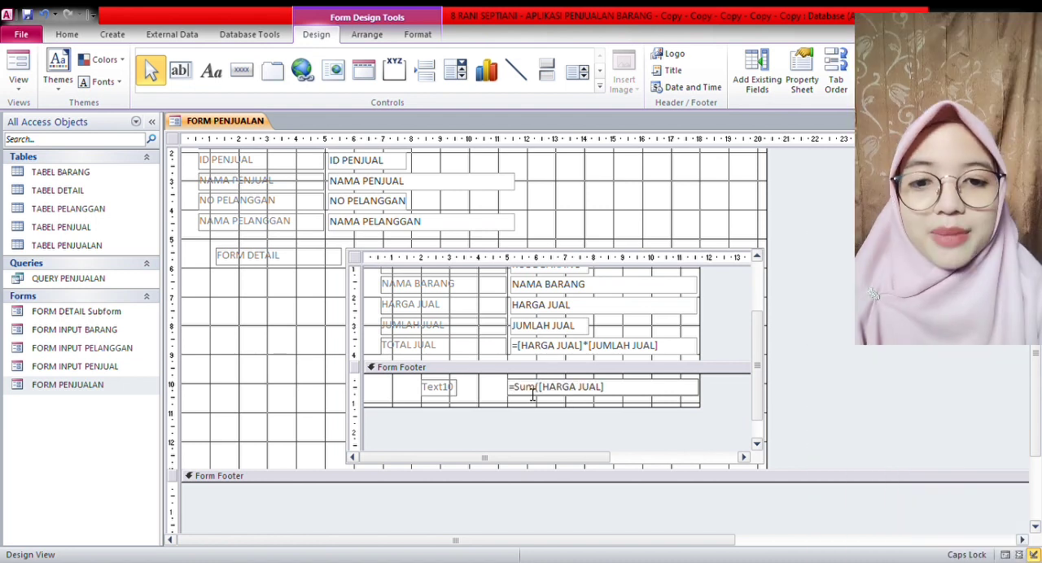
pyautogui.write('UAL])')
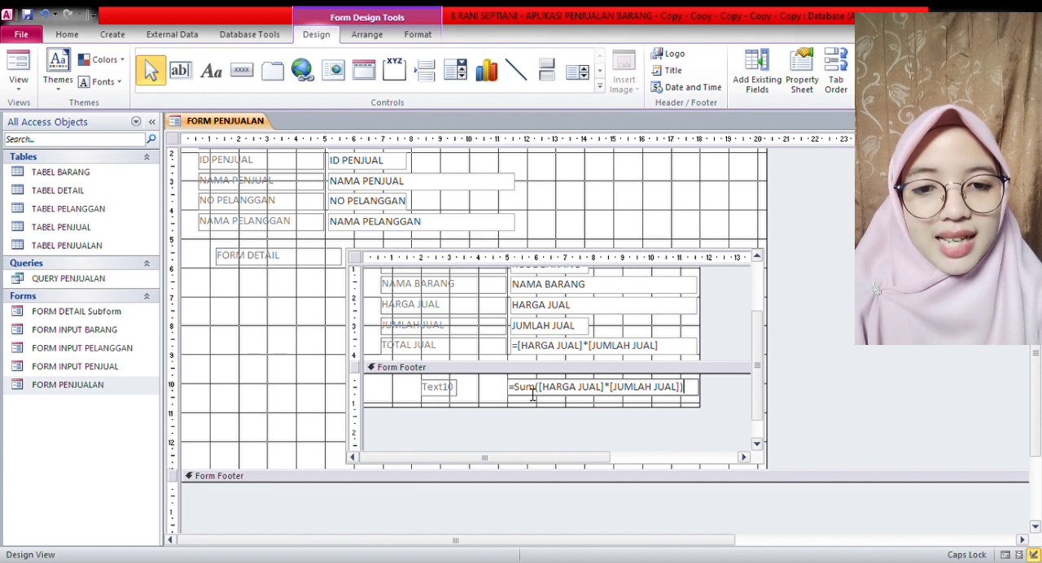
# - Add a text box to the main form's Form Footer, widen the form to about 24.5 cm and move the box toward its right side
pyautogui.click(180, 70)
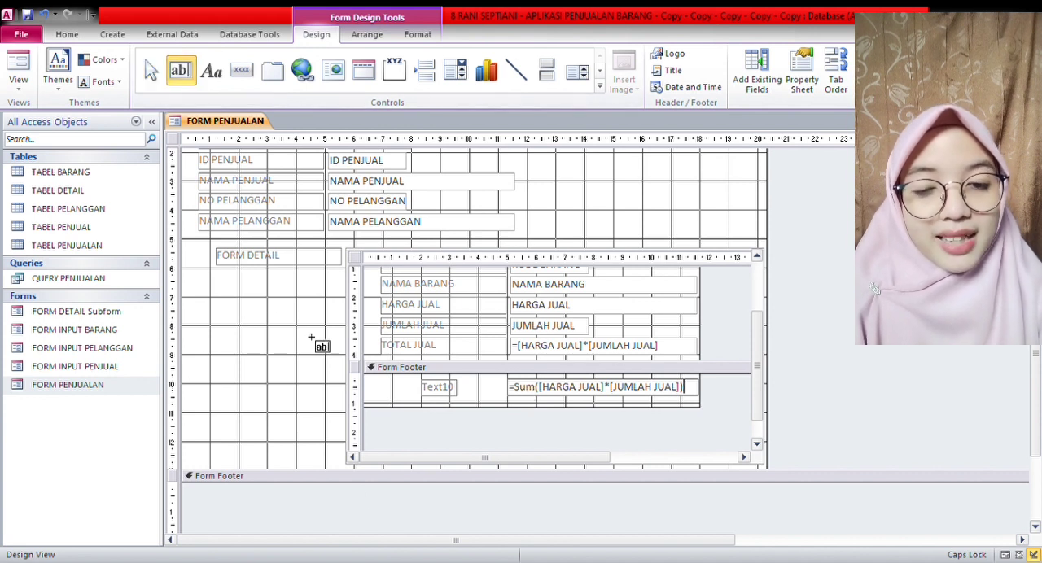
pyautogui.click(603, 500)
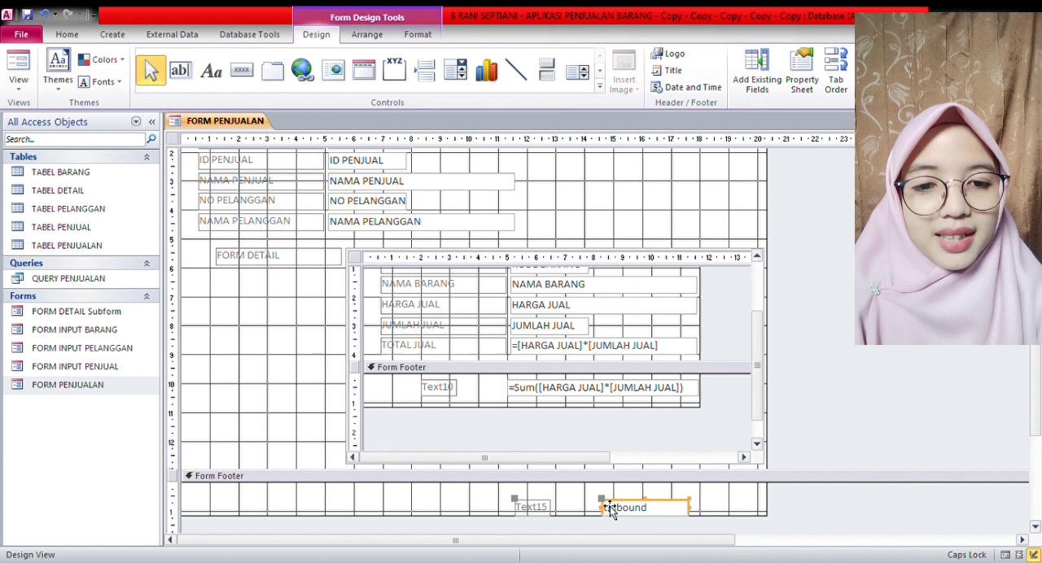
pyautogui.moveTo(767, 501); pyautogui.dragTo(888, 500)
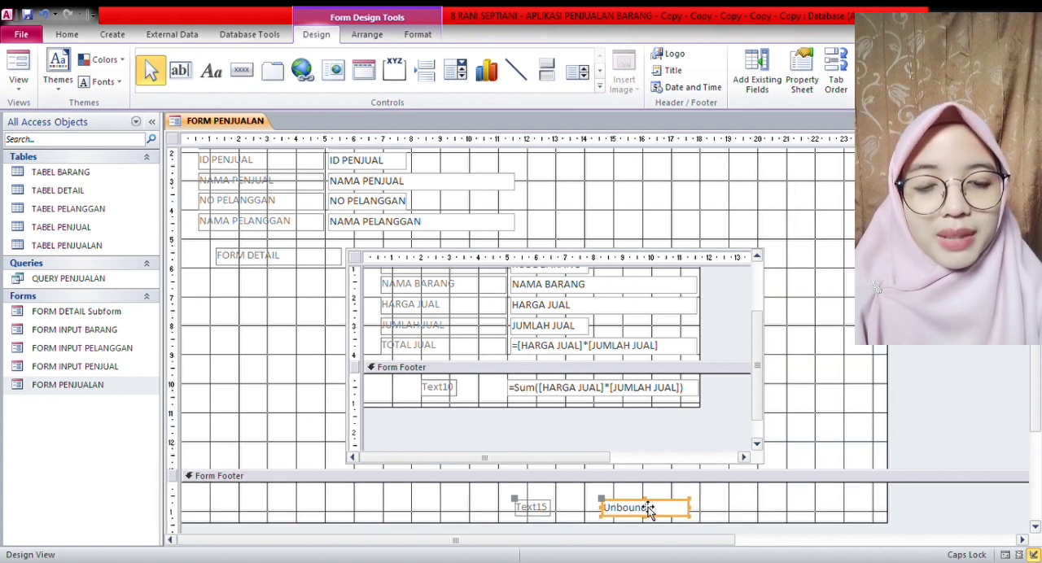
pyautogui.moveTo(648, 507); pyautogui.dragTo(775, 499)
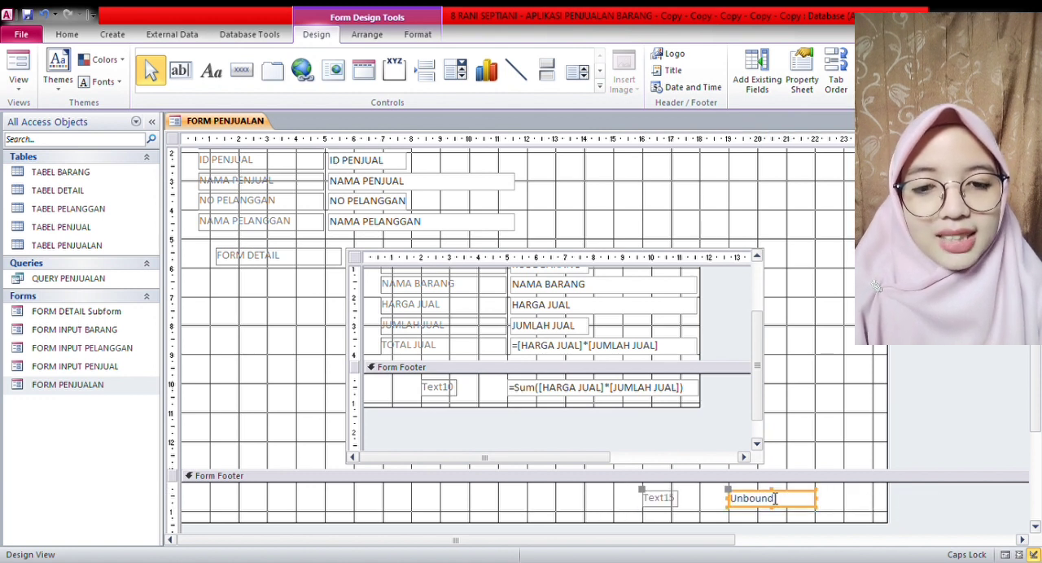
# - Widen the main footer's label to about 3.2 cm and its text box to about 6.3 cm, extending the form to about 27 cm
pyautogui.click(675, 499)
pyautogui.moveTo(679, 501); pyautogui.dragTo(713, 511)
pyautogui.moveTo(640, 503); pyautogui.dragTo(618, 503)
pyautogui.click(744, 504)
pyautogui.moveTo(817, 505); pyautogui.dragTo(882, 503)
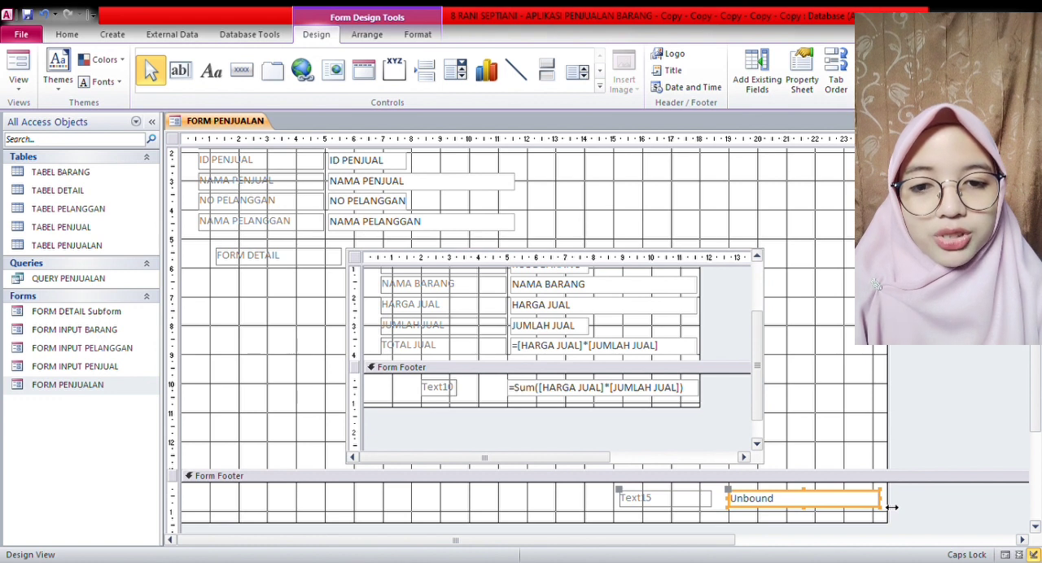
pyautogui.moveTo(891, 426); pyautogui.dragTo(959, 402)
pyautogui.click(868, 506)
pyautogui.moveTo(891, 507); pyautogui.dragTo(917, 510)
# - Change the caption of the main footer text box's label to TOTAL BAYAR
pyautogui.click(663, 500)
pyautogui.click(665, 504)
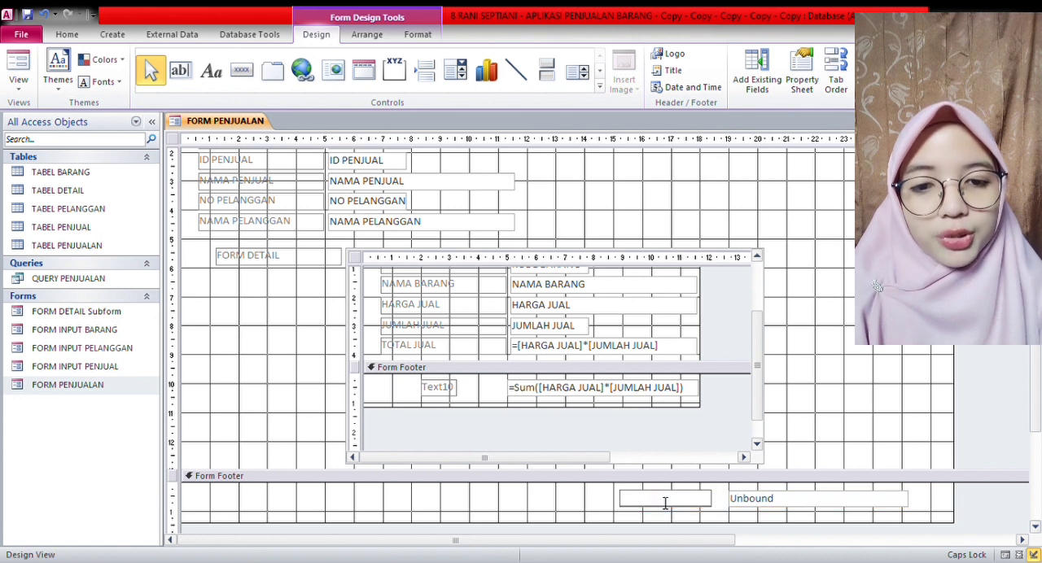
pyautogui.write('TOTAL BAYAR')
# - Set the TOTAL BAYAR text box expression to =[Form].[FORM DETAIL Subform]![Text10]
pyautogui.click(783, 505)
pyautogui.click(783, 505)
pyautogui.write('=')
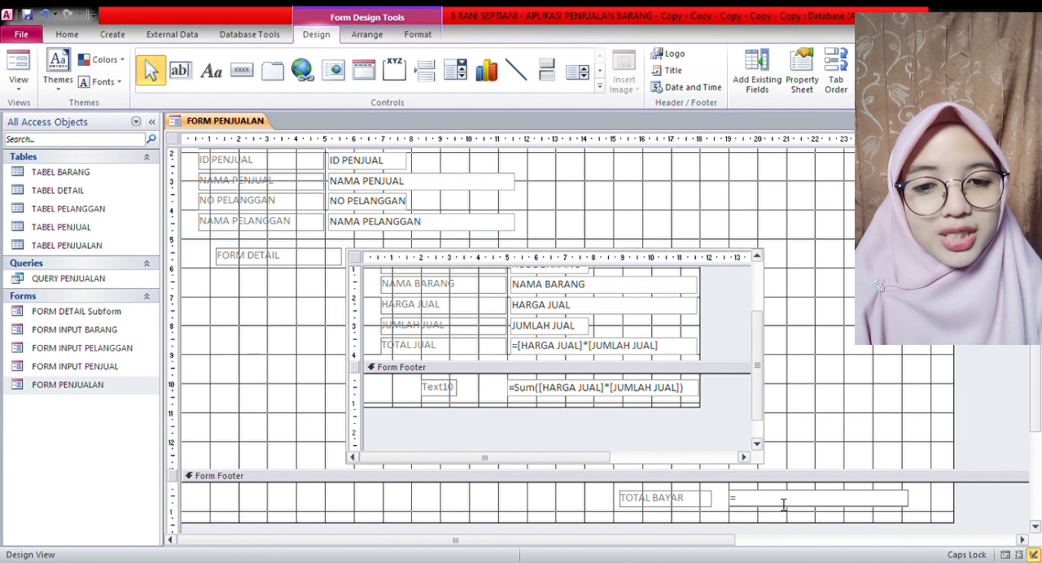
pyautogui.write('[Form')
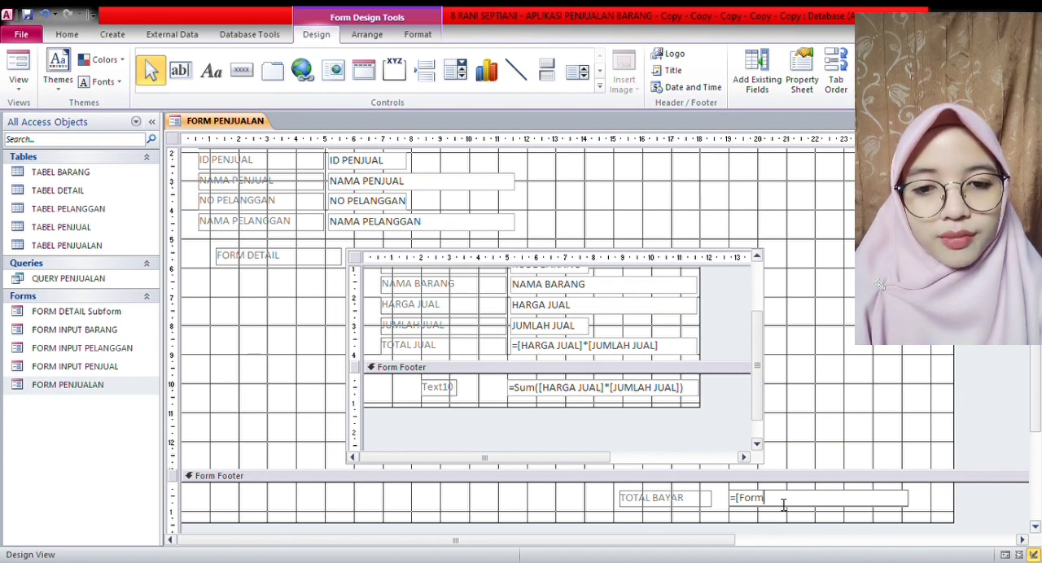
pyautogui.write('].[Form]')
pyautogui.press('BackSpace')
pyautogui.press('BackSpace')
pyautogui.press('BackSpace')
pyautogui.press('BackSpace')
pyautogui.press('BackSpace')
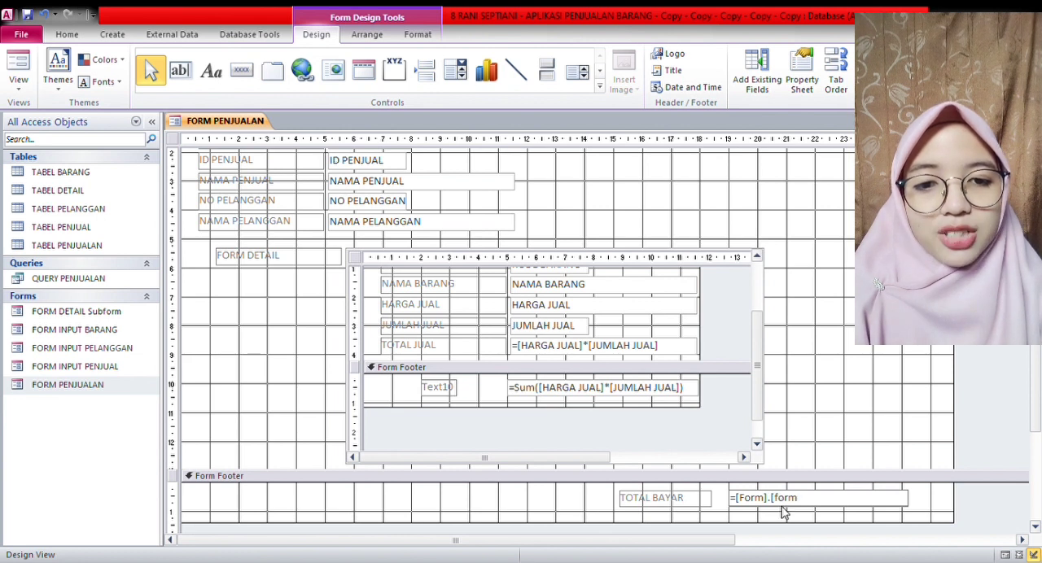
pyautogui.press('capslock')
pyautogui.write('FORM DETAIL S')
pyautogui.press('capslock')
pyautogui.write('ubform]')
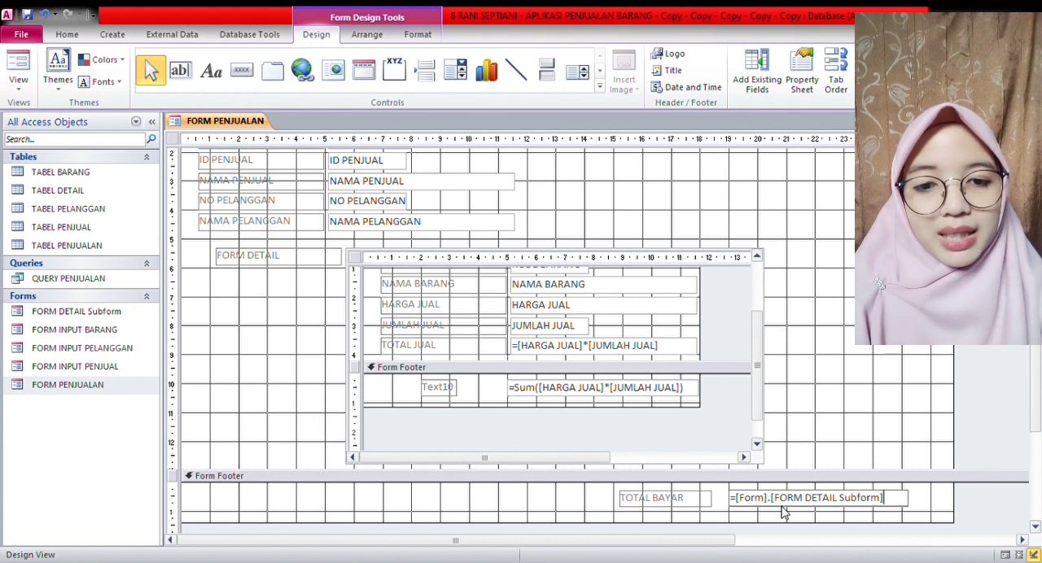
pyautogui.write('!')
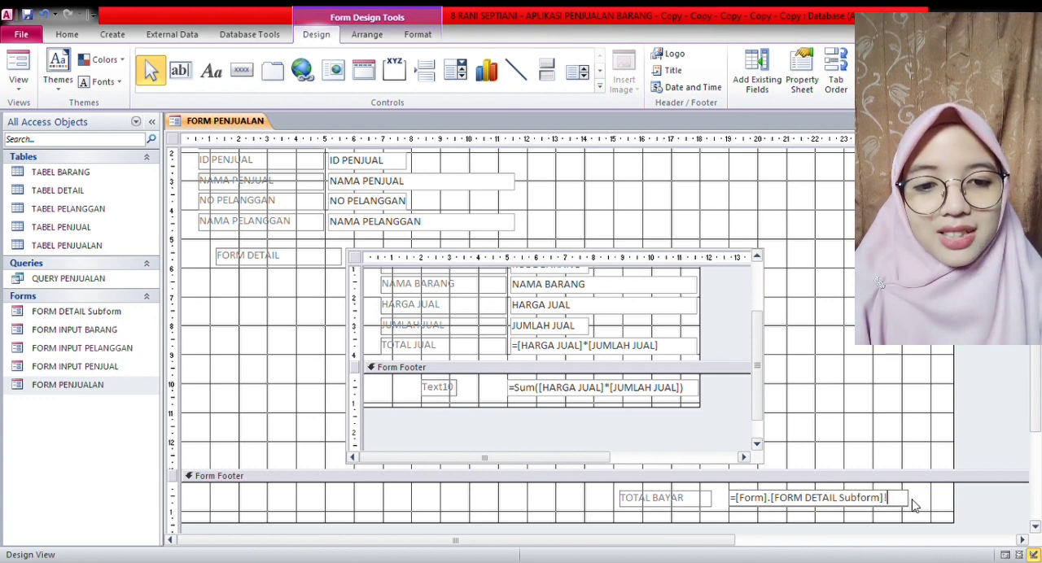
pyautogui.write('[')
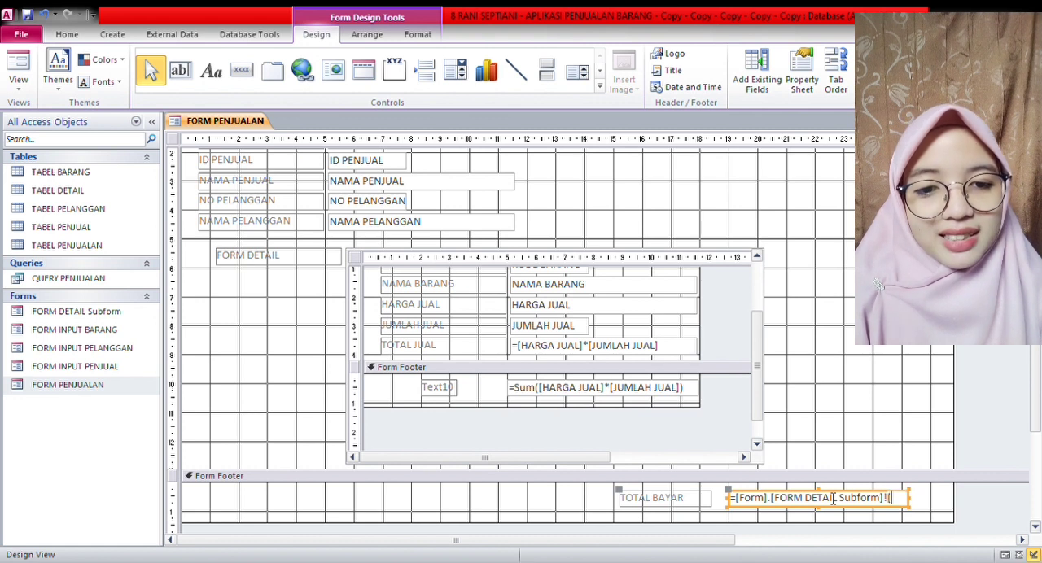
pyautogui.write('Text10]')
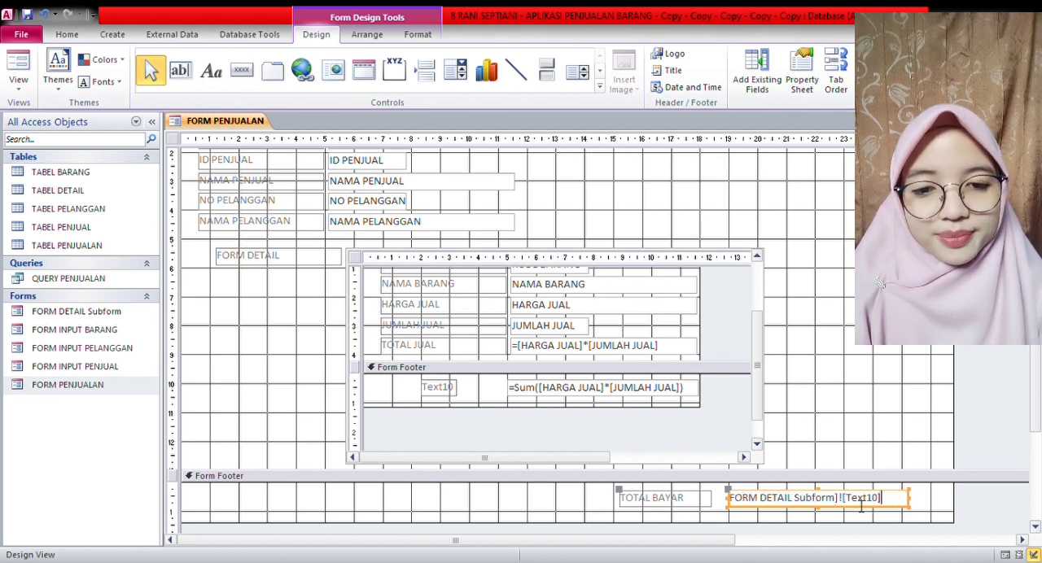
# - Widen the TOTAL BAYAR text box to about 7 cm to fit its whole expression and switch FORM PENJUALAN to Form View
pyautogui.click(930, 509)
pyautogui.click(905, 499)
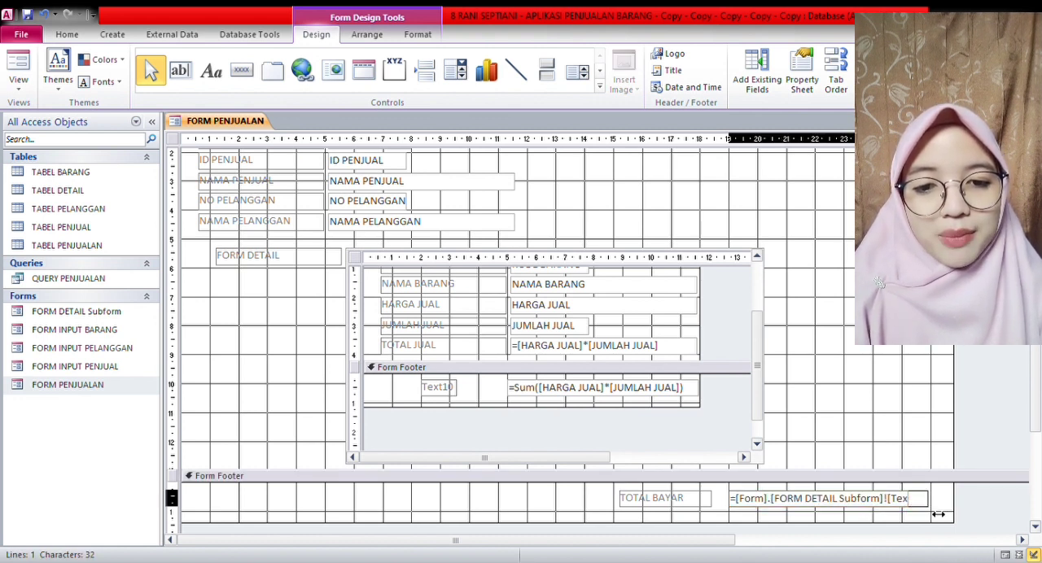
pyautogui.moveTo(920, 509); pyautogui.dragTo(937, 510)
pyautogui.click(977, 504)
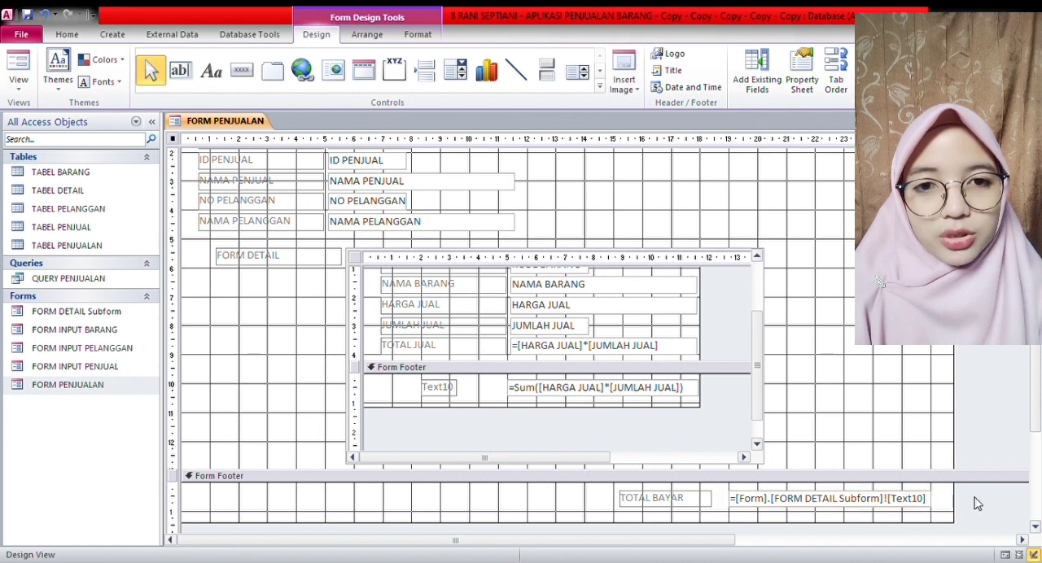
pyautogui.rightClick(237, 121)
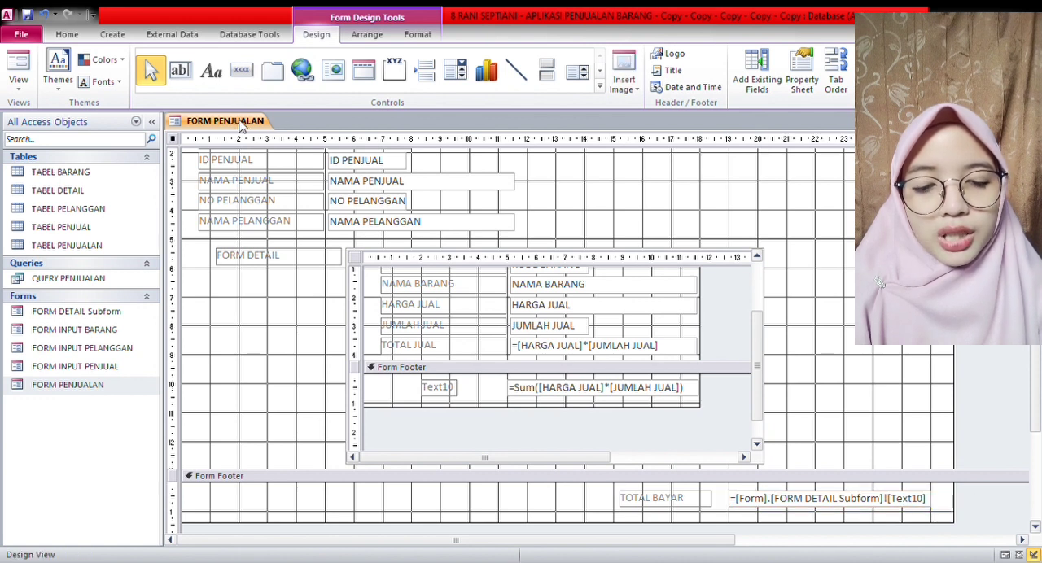
pyautogui.click(286, 187)
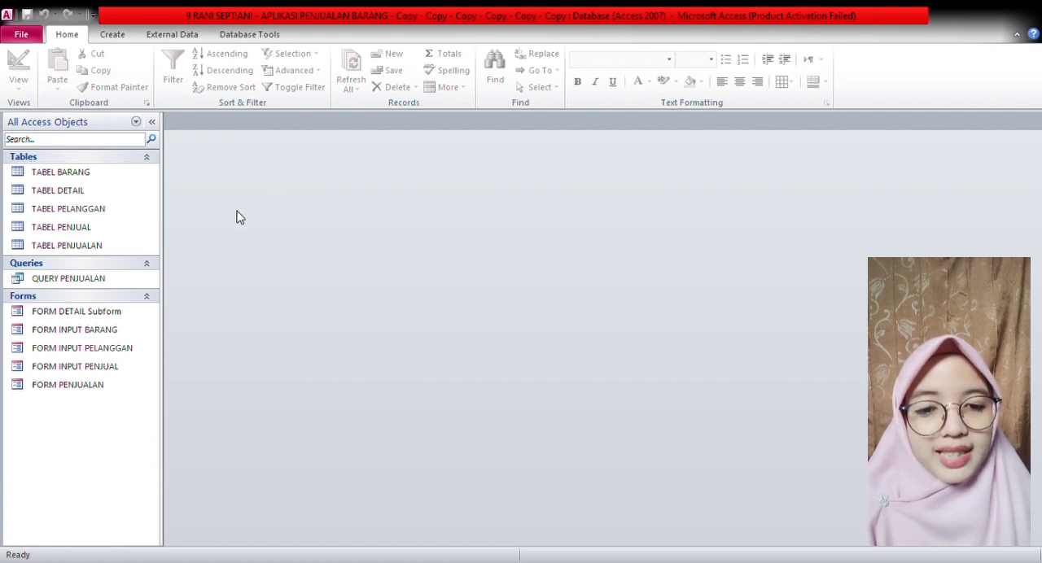
# - In the design of QUERY PENJUALAN, define the last field as TOTAL JUAL: [HARGA JUAL]*[JUMLAH JUAL] and run the query
pyautogui.click(134, 280)
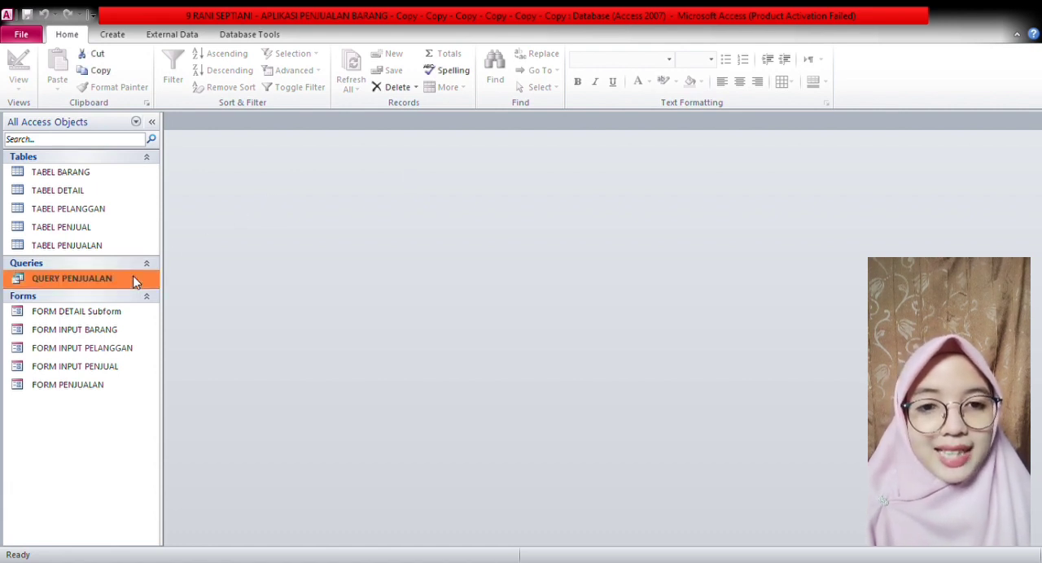
pyautogui.doubleClick(134, 280)
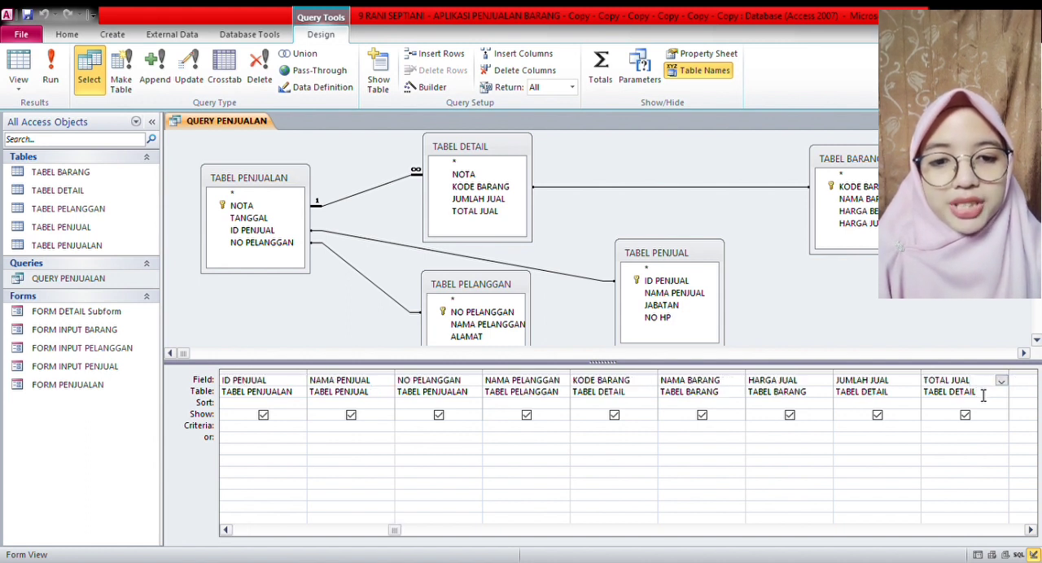
pyautogui.write(':')
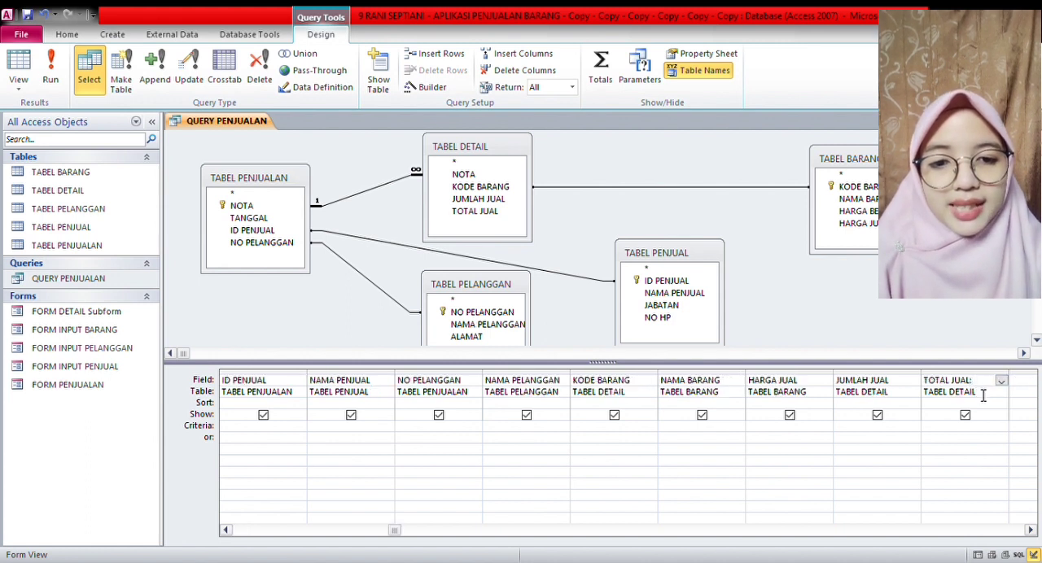
pyautogui.write(' [')
pyautogui.press('capslock')
pyautogui.write('HARGA JUAL]')
pyautogui.write('*[JUMLAH JUAL')
pyautogui.write(']')
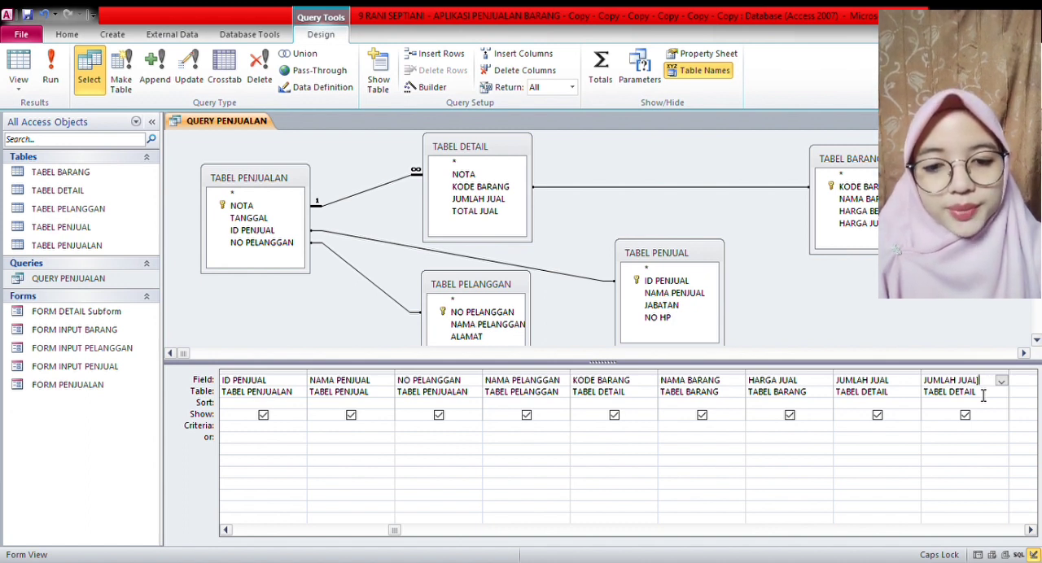
pyautogui.click(50, 81)
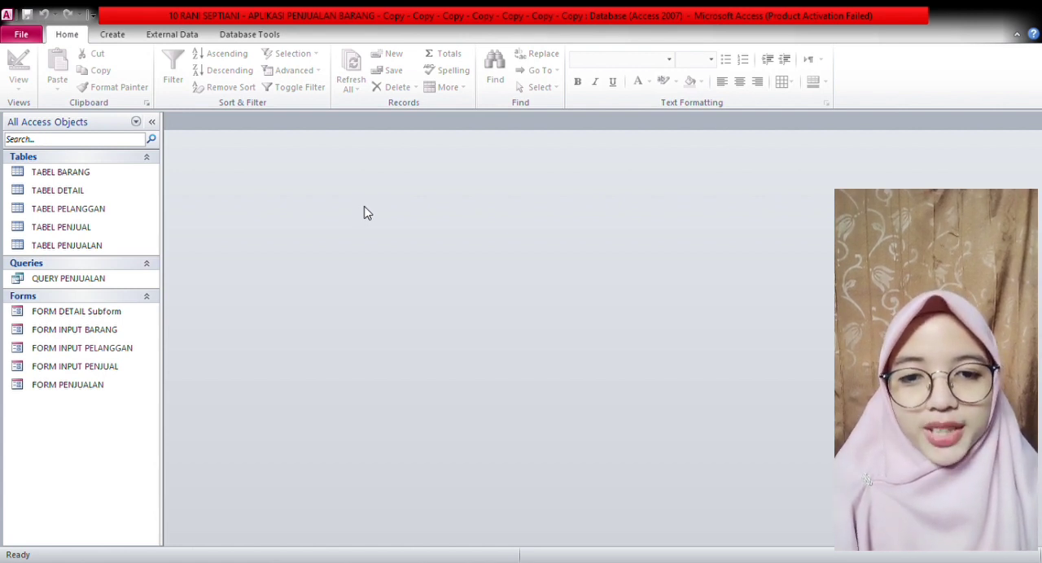
# - Use the Report Wizard on TABEL BARANG to create a report titled DAFTAR BARANG and close its print preview
pyautogui.click(136, 177)
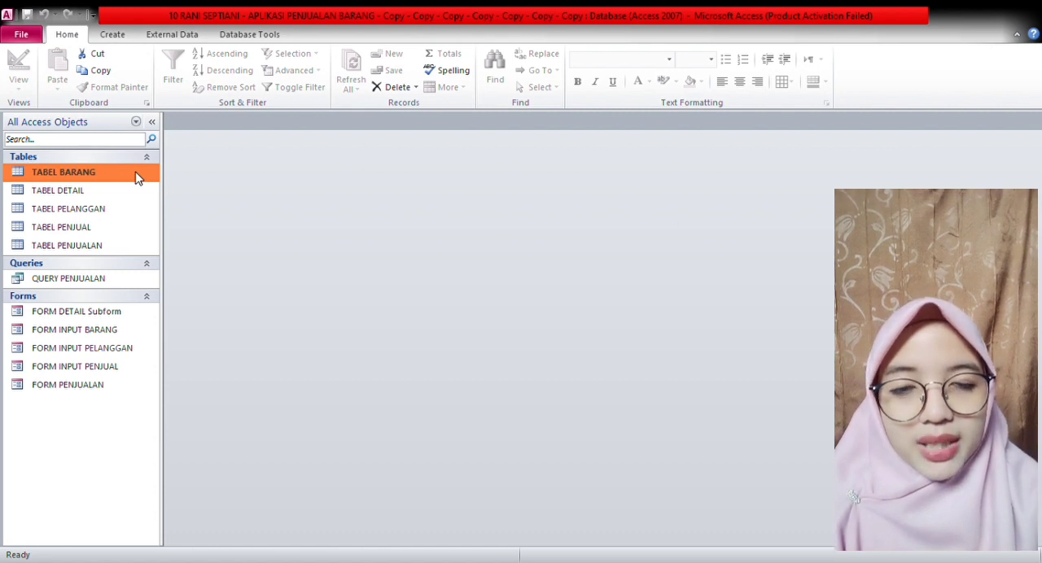
pyautogui.click(121, 38)
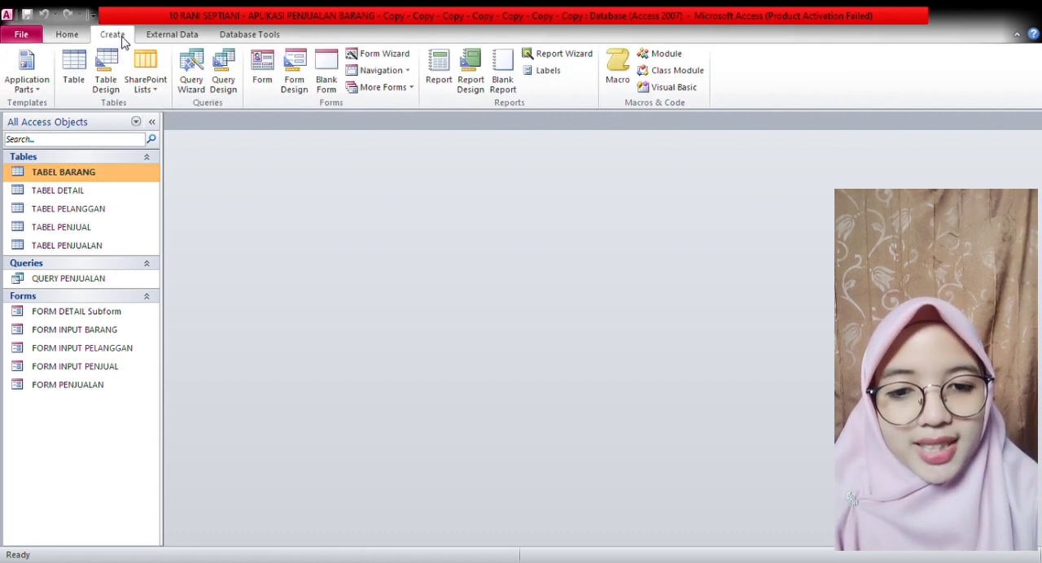
pyautogui.click(562, 57)
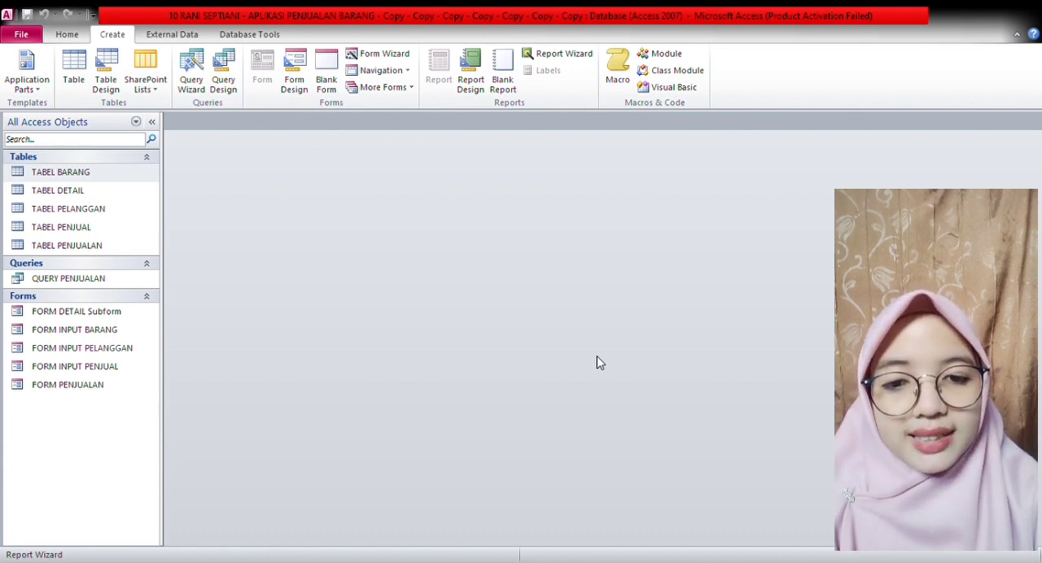
pyautogui.press('capslock')
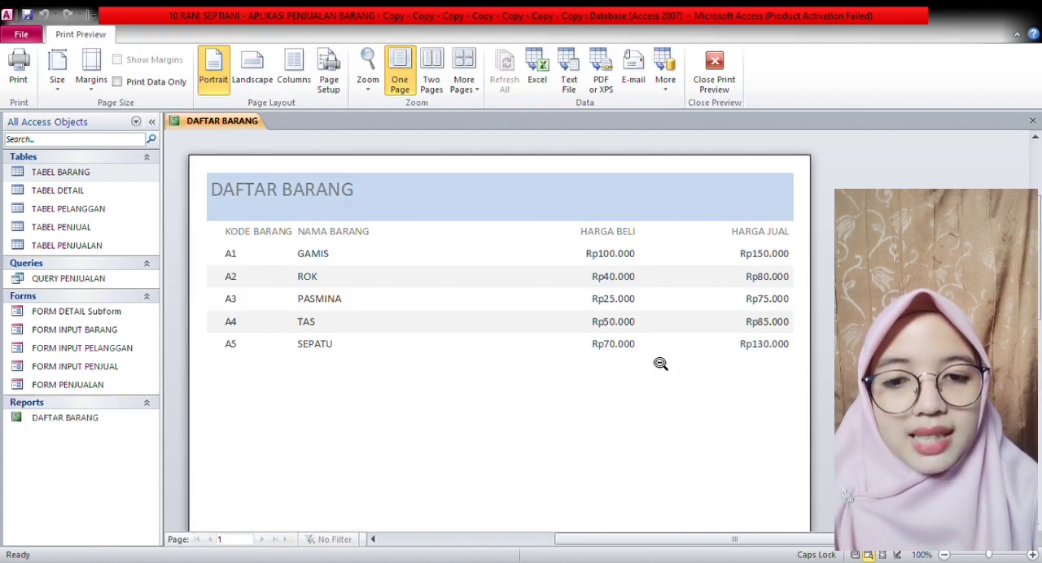
pyautogui.click(1032, 121)
# - Use the Report Wizard on TABEL PENJUAL to create a report titled DAFTAR PENJUAL and close its print preview
pyautogui.click(127, 228)
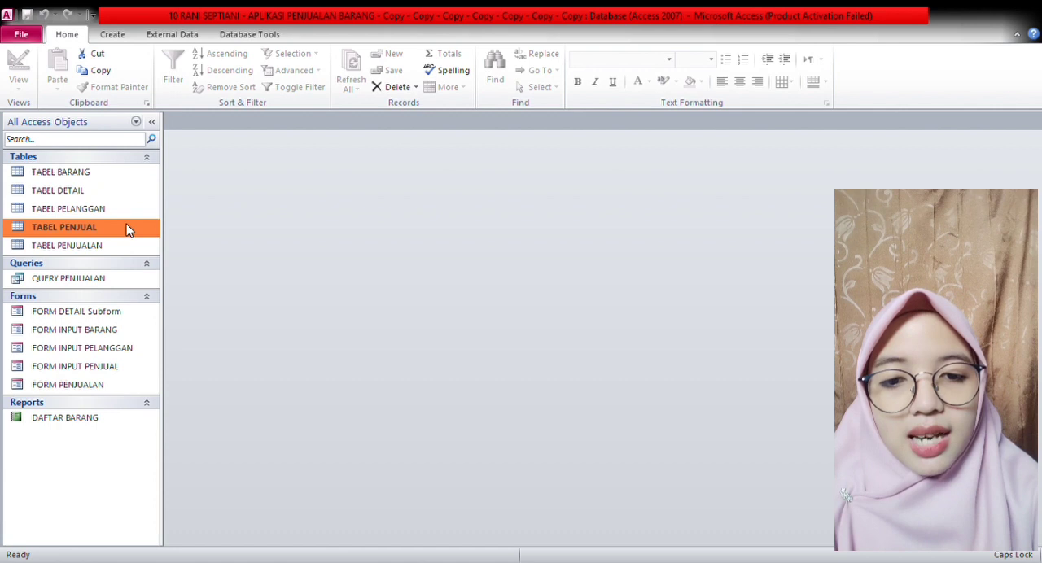
pyautogui.click(126, 37)
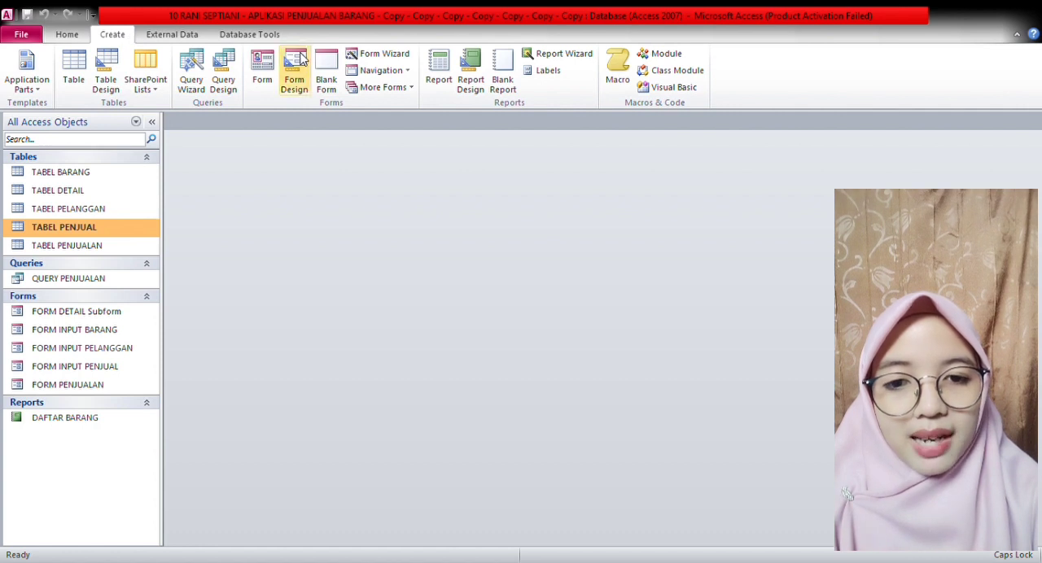
pyautogui.click(561, 54)
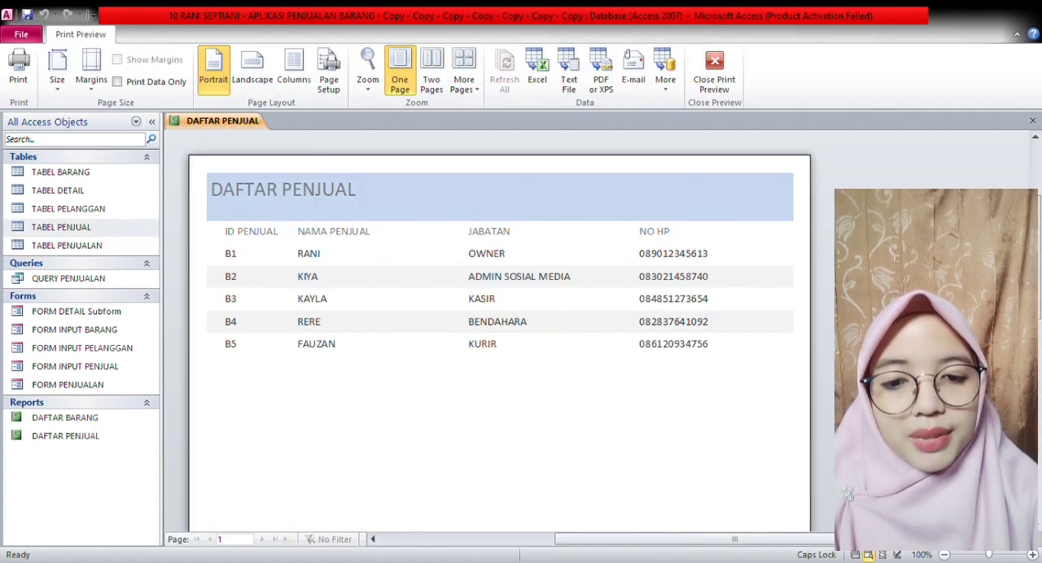
pyautogui.click(1032, 121)
# - Use the Report Wizard on TABEL PELANGGAN to create a report titled DAFTAR PELANGGAN and close its preview
pyautogui.click(122, 208)
pyautogui.click(114, 35)
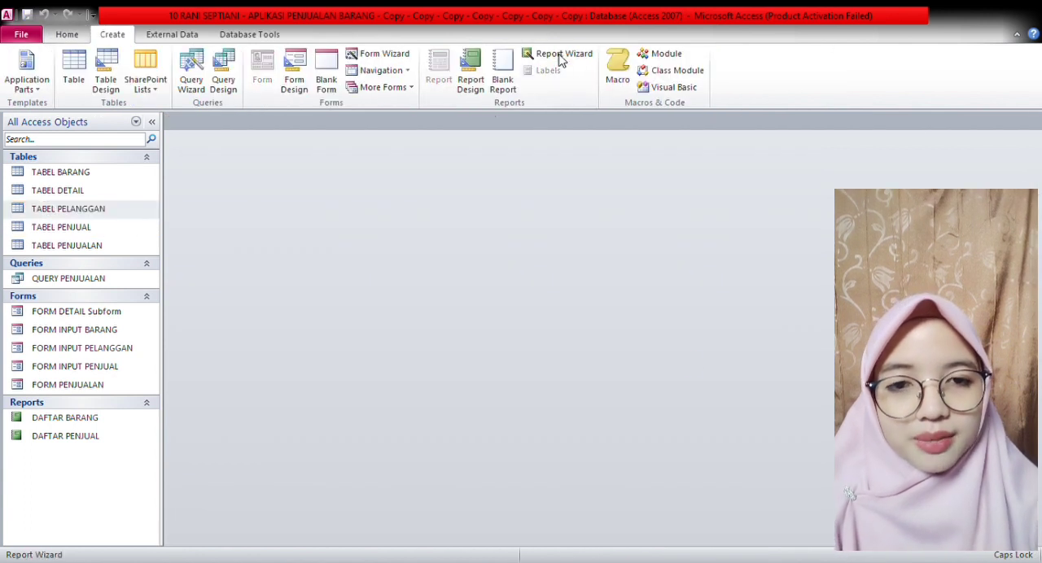
pyautogui.click(530, 54)
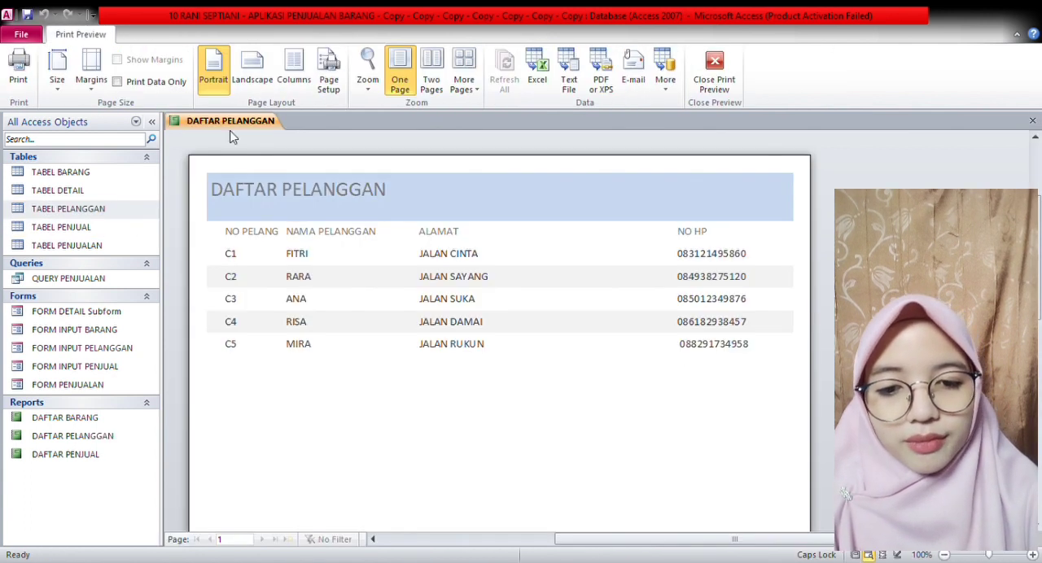
pyautogui.hotkey('ctrl', 'w')
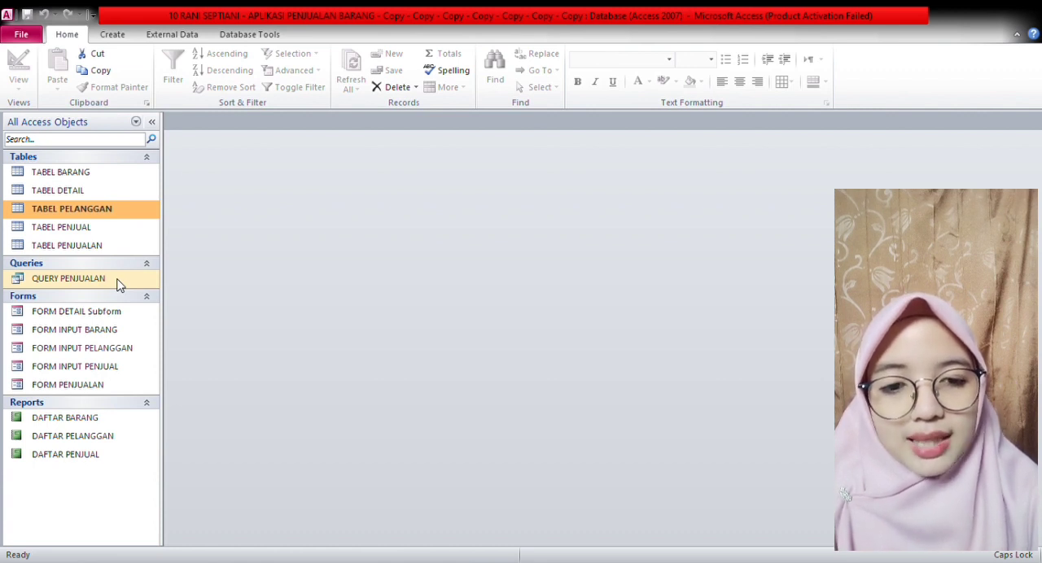
# - Use the Report Wizard on QUERY PENJUALAN to create a report titled LAPORAN PENJUALAN
pyautogui.click(119, 284)
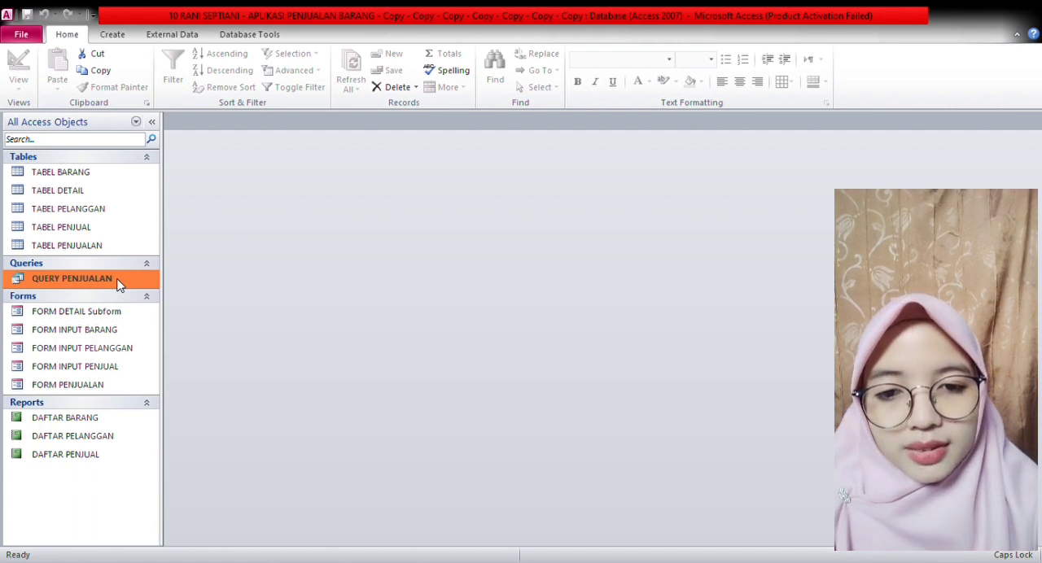
pyautogui.click(123, 39)
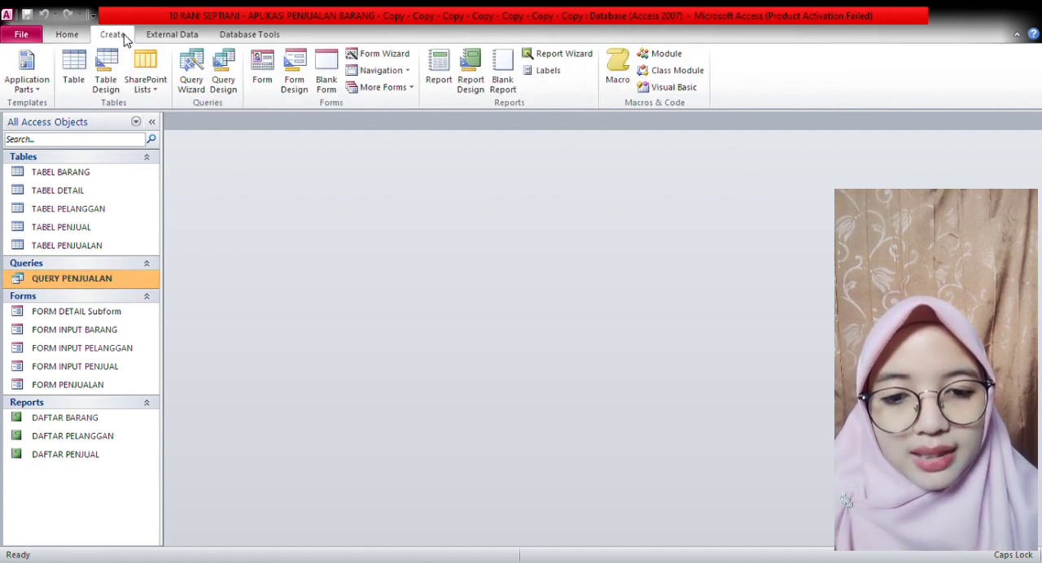
pyautogui.click(560, 55)
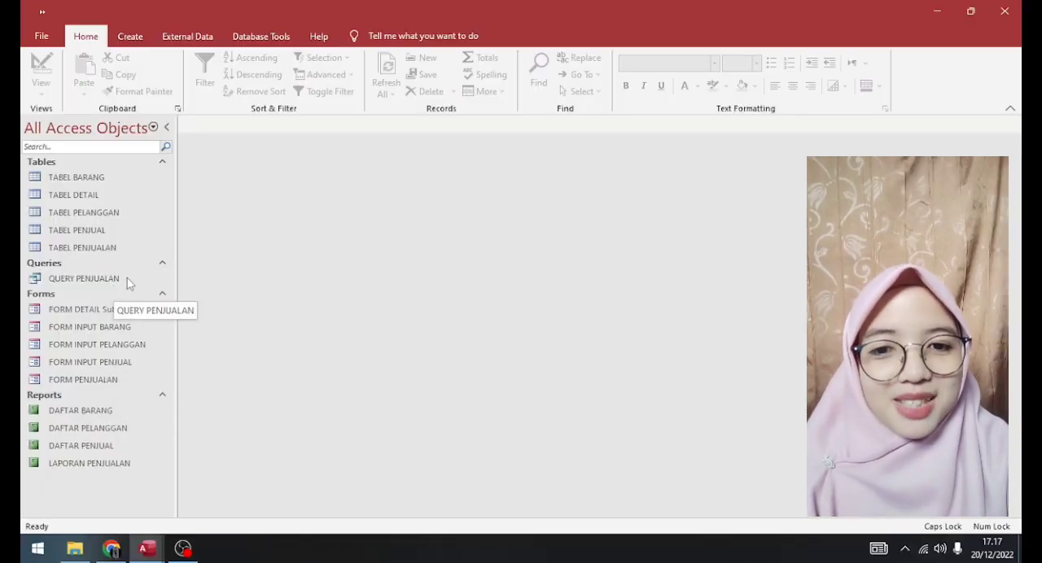
# - Duplicate QUERY PENJUALAN under the name QUERY KUITANSI
pyautogui.click(127, 278)
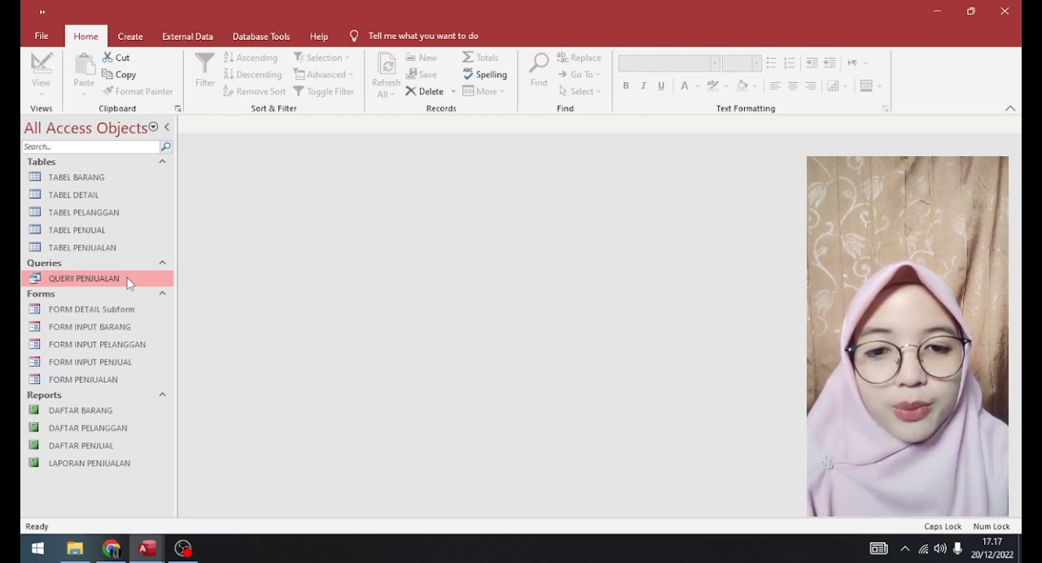
pyautogui.rightClick(128, 282)
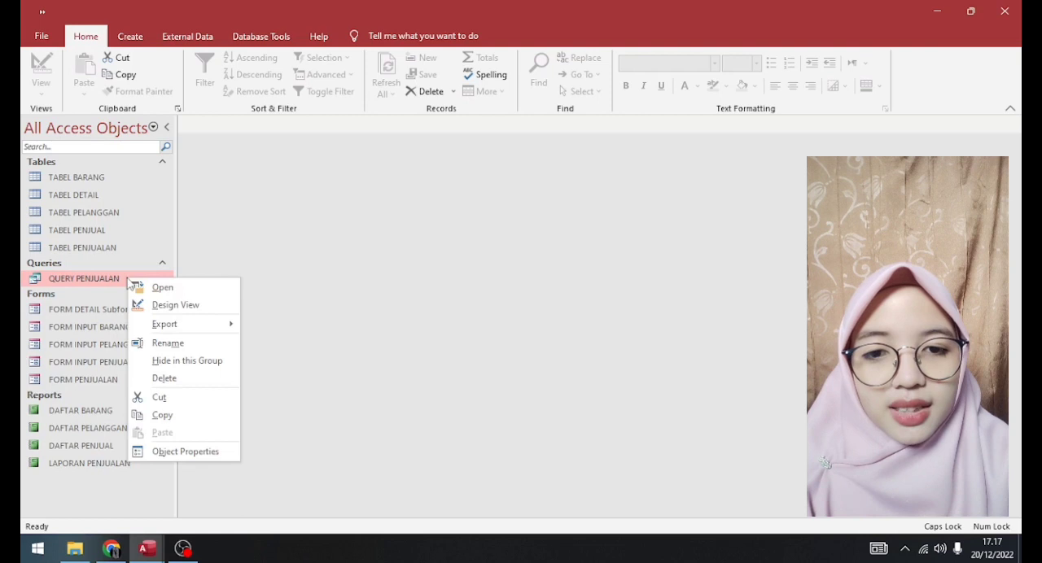
pyautogui.click(162, 415)
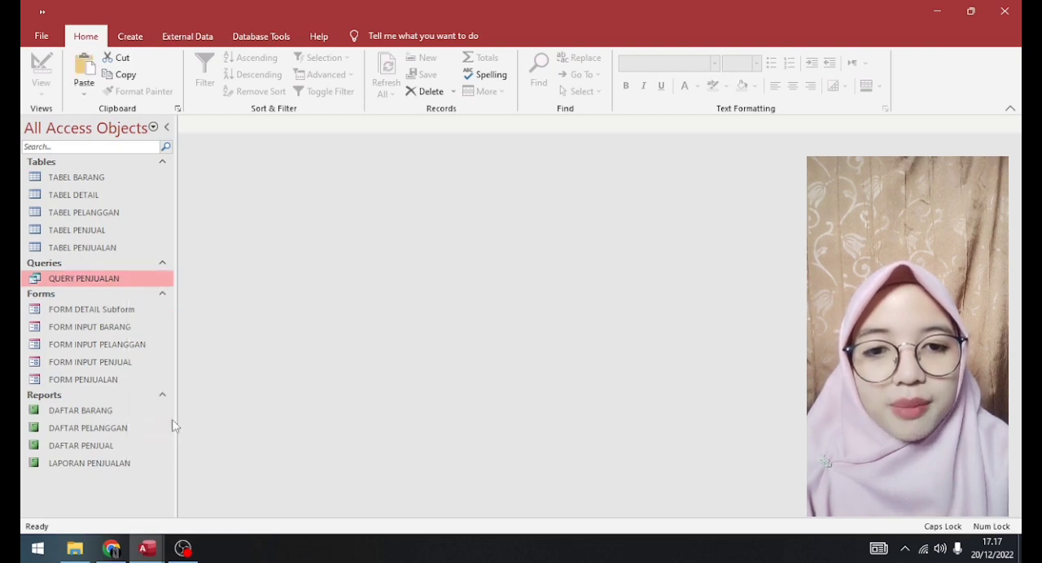
pyautogui.rightClick(127, 498)
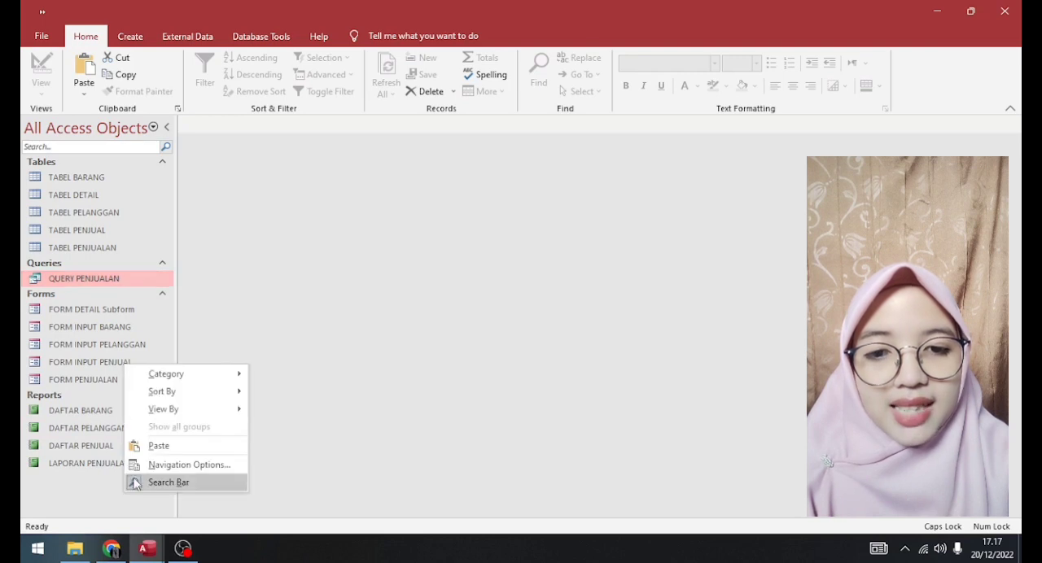
pyautogui.click(155, 444)
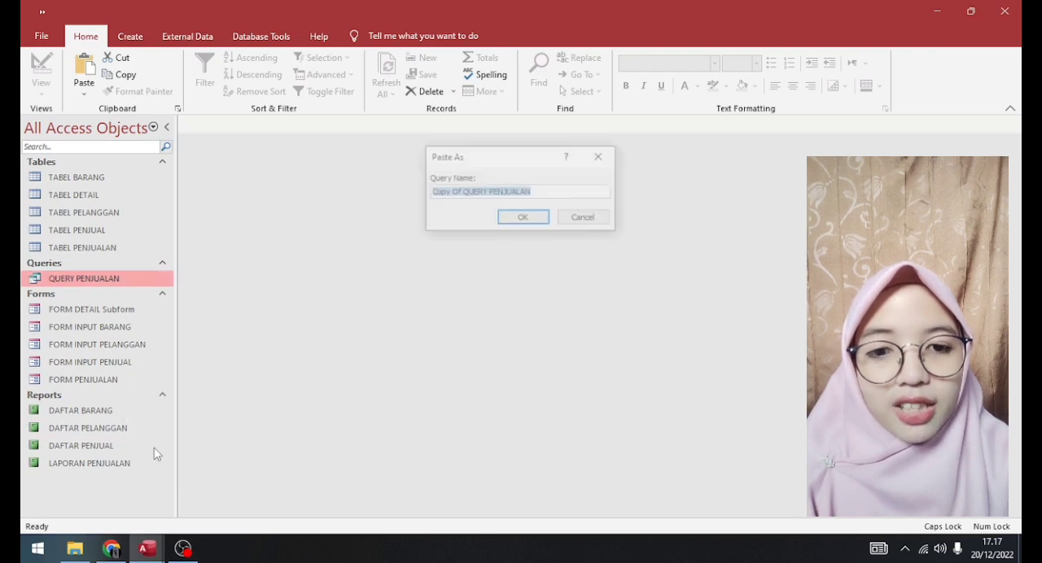
pyautogui.write('QUERY KUITANSI')
pyautogui.click(532, 224)
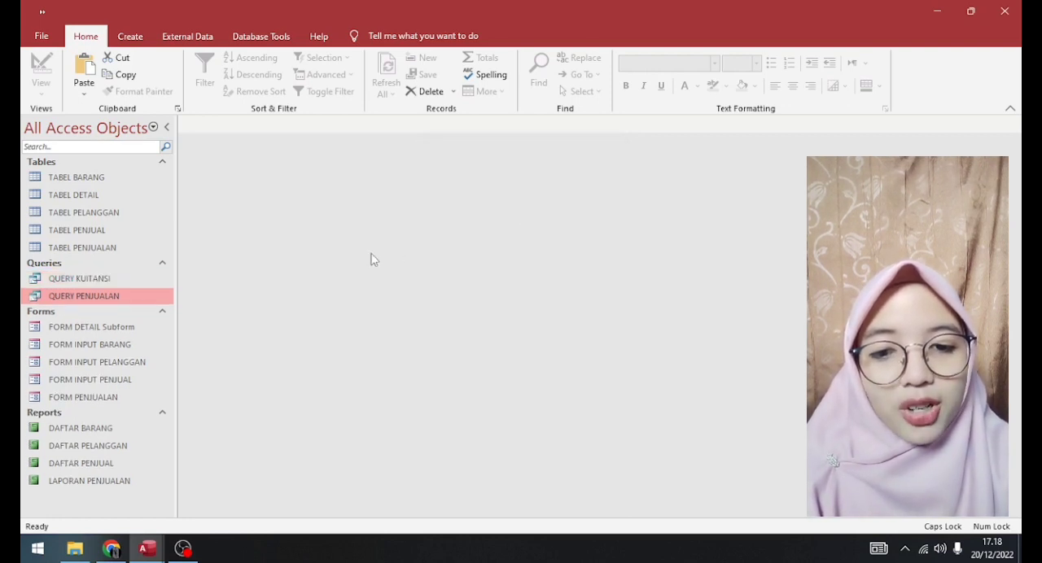
# - Open QUERY KUITANSI in Design View
pyautogui.click(137, 284)
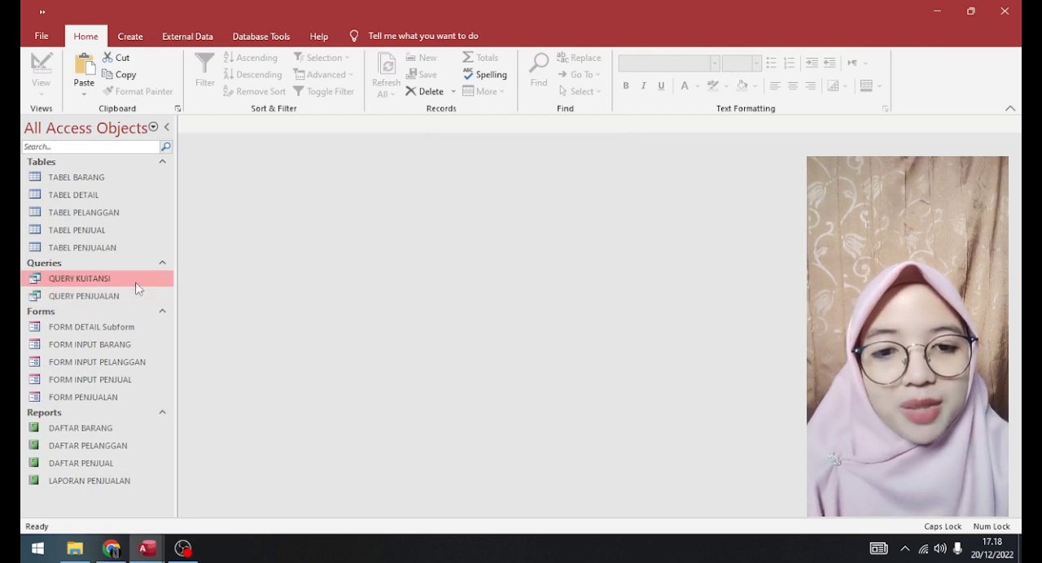
pyautogui.rightClick(137, 287)
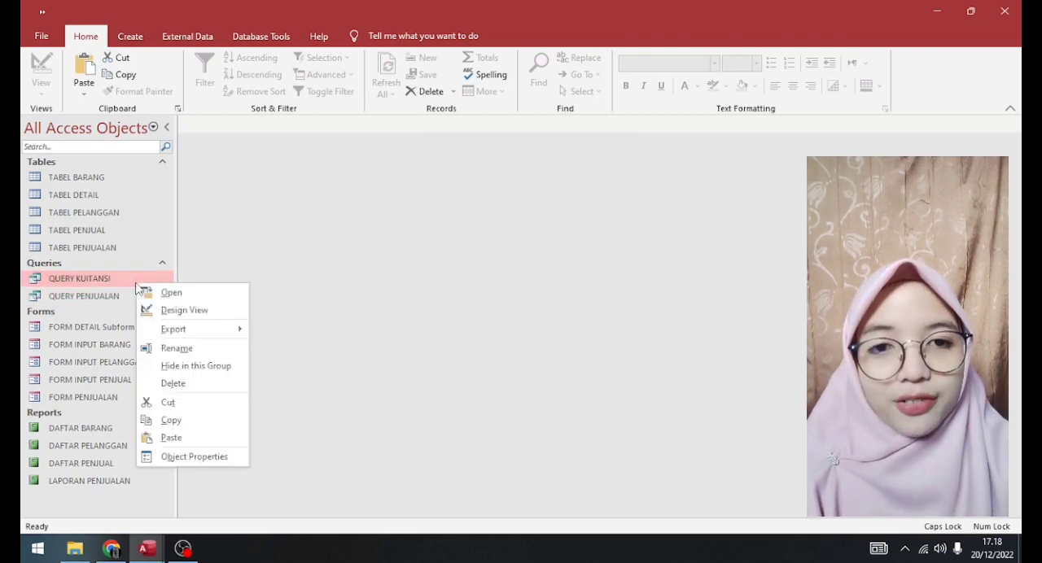
pyautogui.click(184, 310)
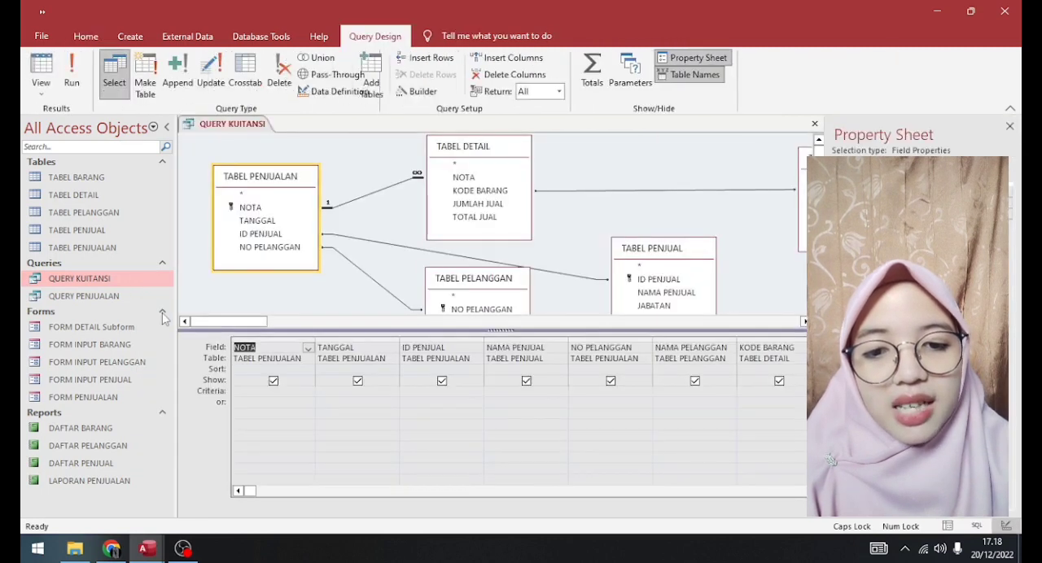
# - Build the criteria Forms![FORM PENJUALAN]![NOTA] for the NOTA field with the Expression Builder and close QUERY KUITANSI
pyautogui.rightClick(243, 394)
pyautogui.click(277, 347)
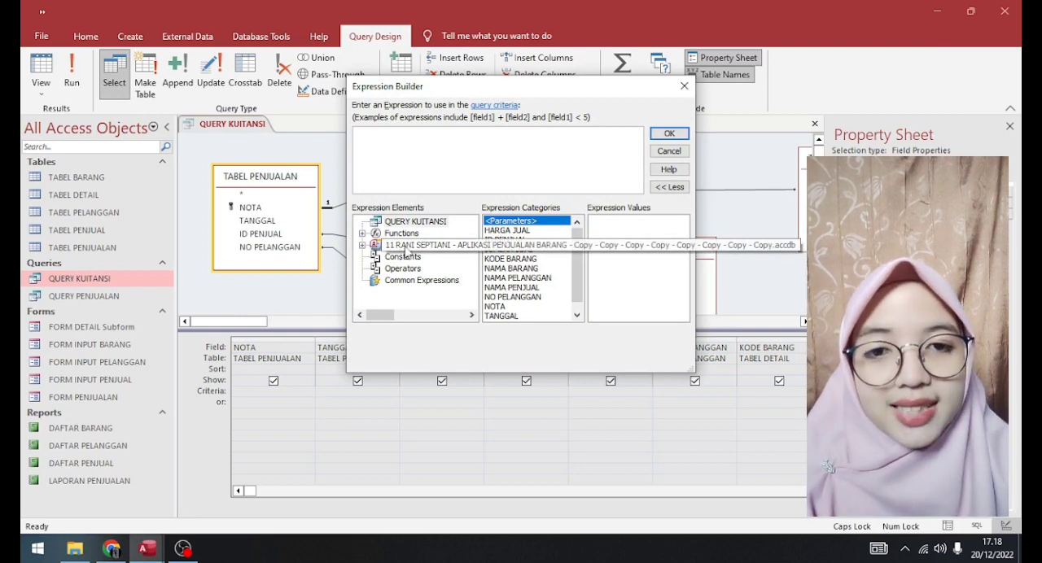
pyautogui.doubleClick(404, 249)
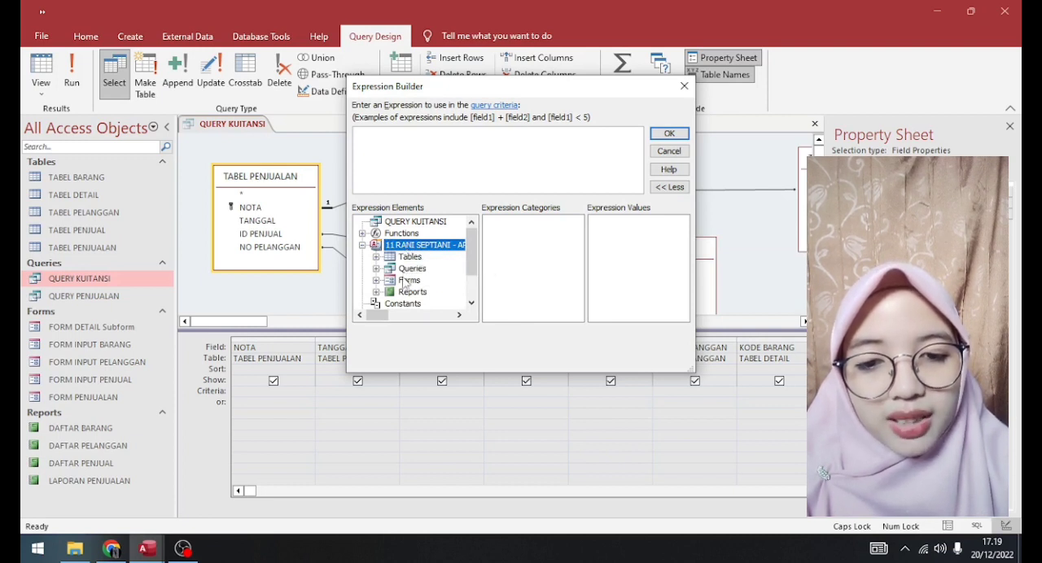
pyautogui.doubleClick(408, 280)
pyautogui.doubleClick(420, 292)
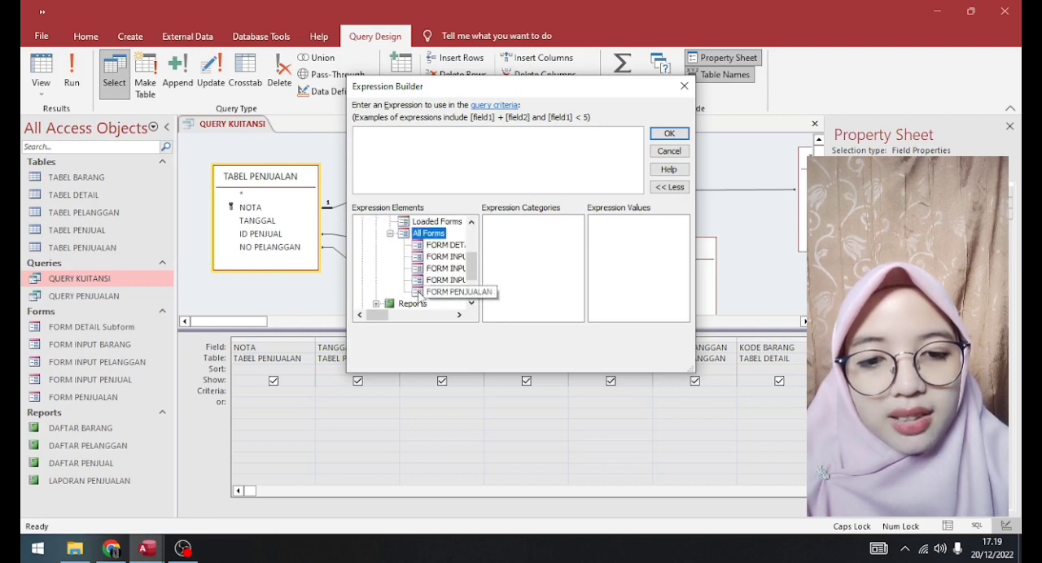
pyautogui.click(437, 294)
pyautogui.click(578, 280)
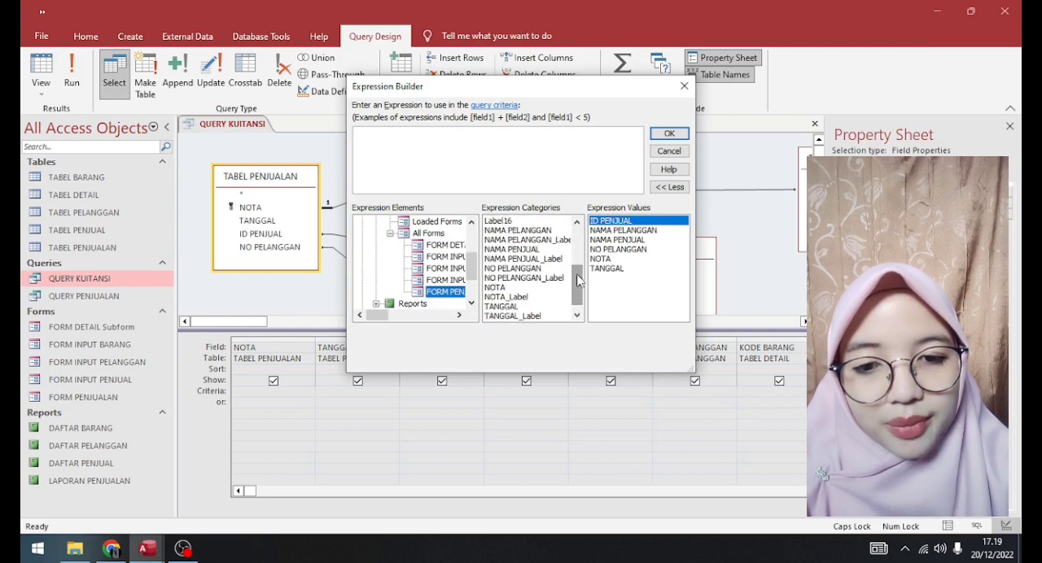
pyautogui.click(498, 289)
pyautogui.doubleClick(498, 290)
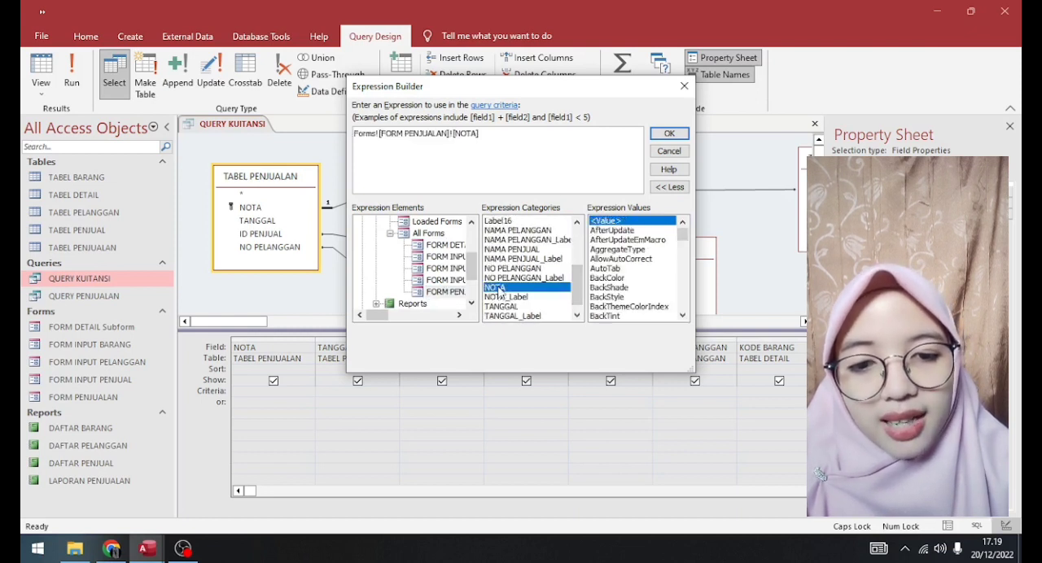
pyautogui.click(675, 135)
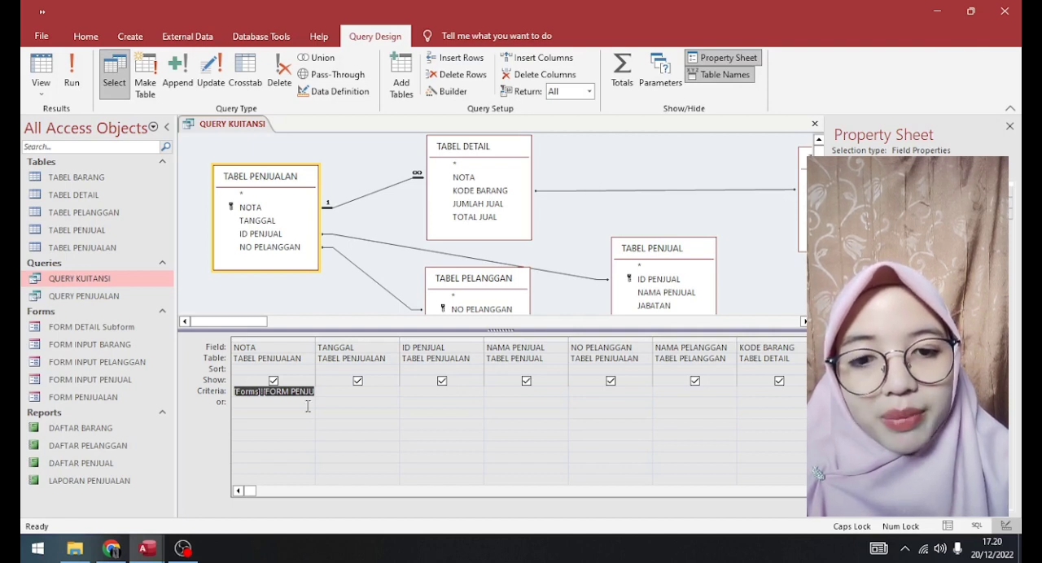
pyautogui.click(312, 450)
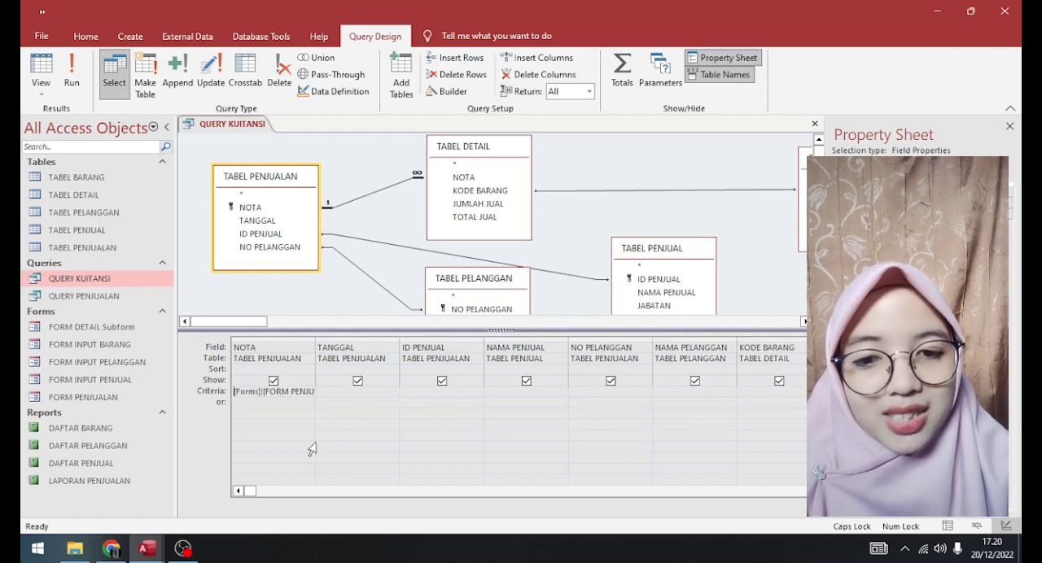
pyautogui.click(816, 127)
# - Create a blank report in Design View, remove its page header and footer, and add a report header and footer
pyautogui.click(131, 36)
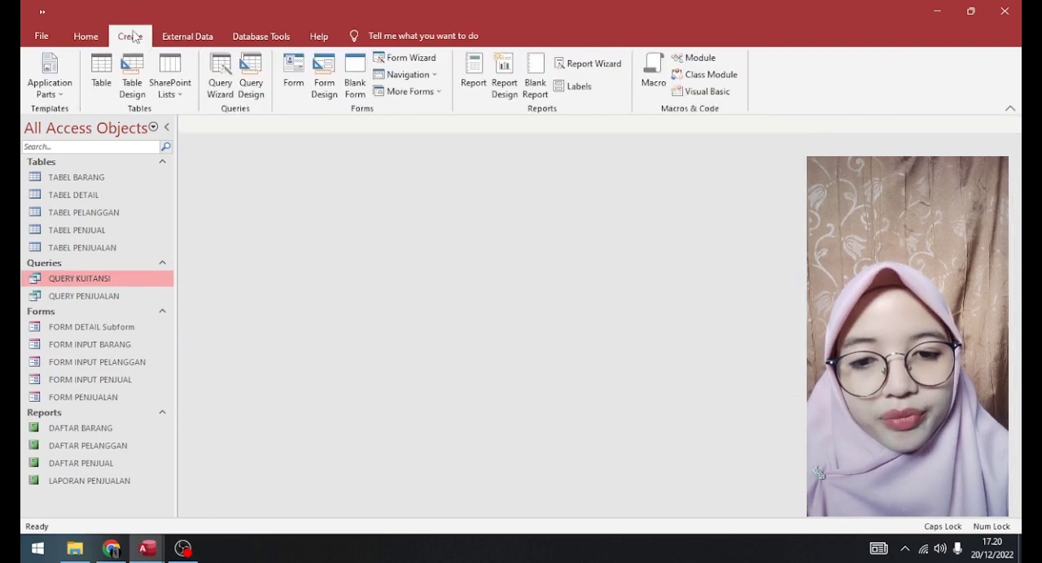
pyautogui.click(507, 74)
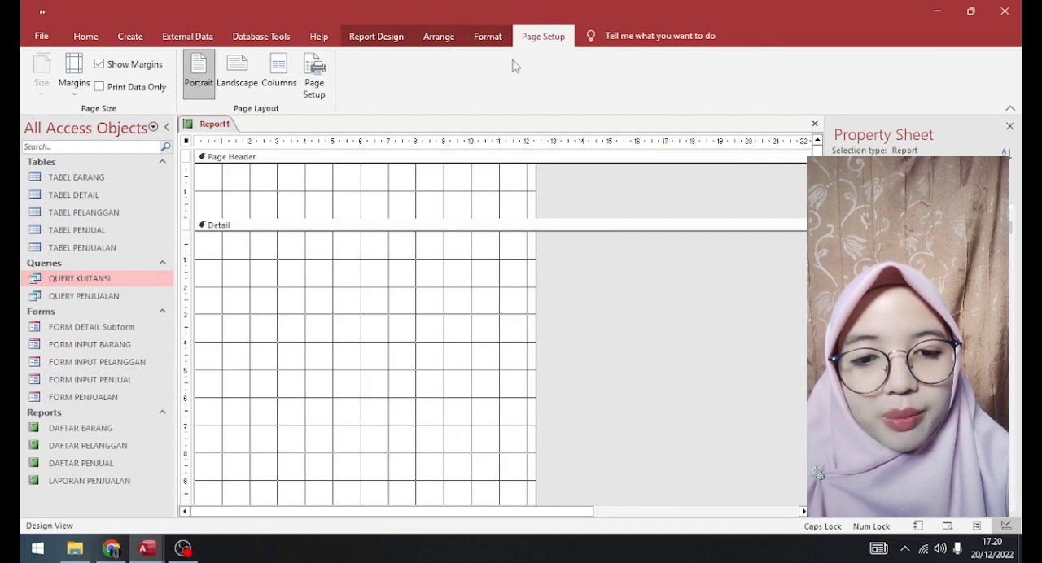
pyautogui.rightClick(332, 194)
pyautogui.click(395, 354)
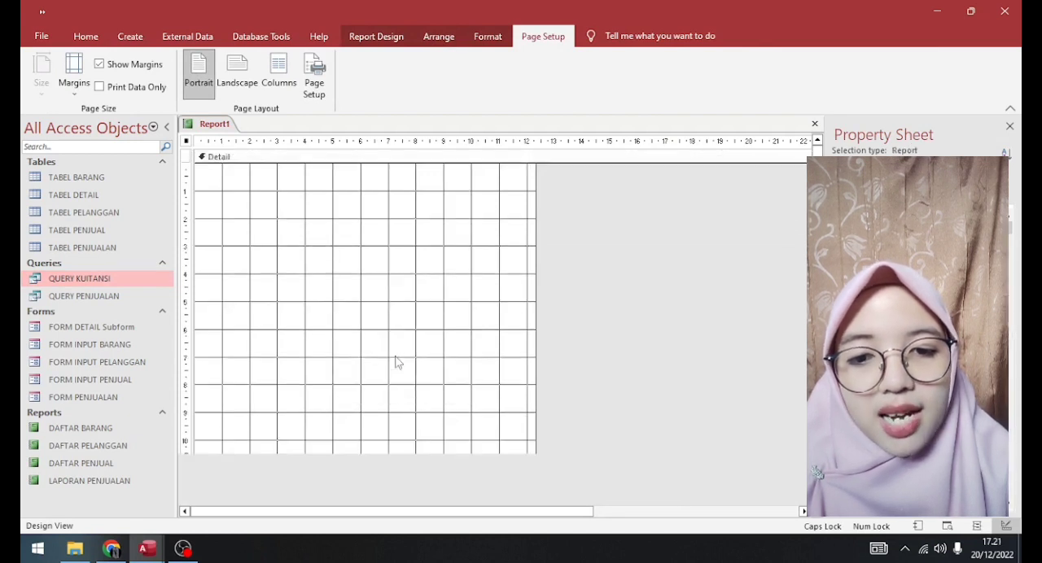
pyautogui.rightClick(342, 194)
pyautogui.click(388, 376)
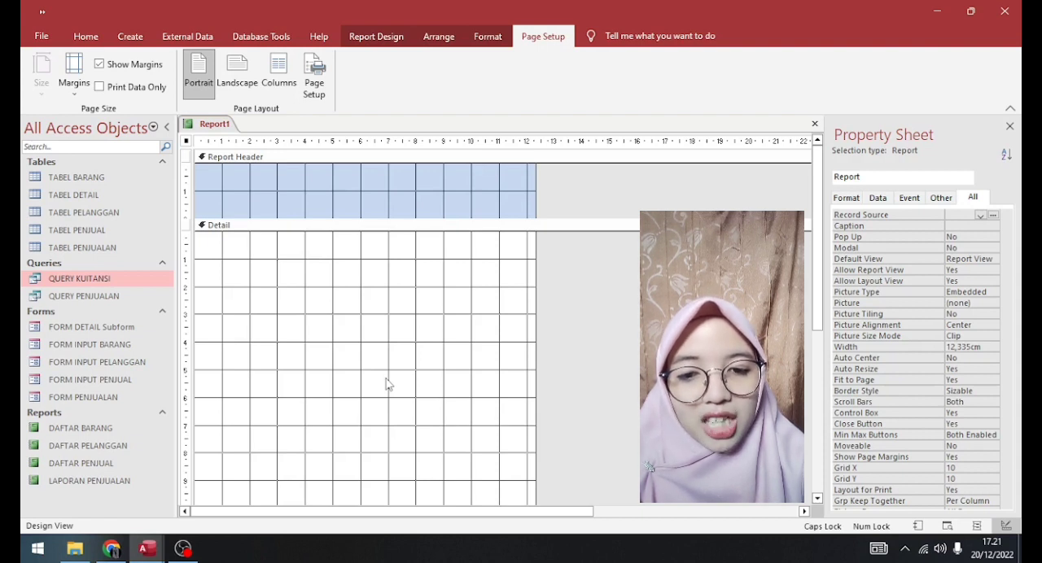
# - Resize the Report Header to about 5.8 cm high and the Detail section to about 4 cm high
pyautogui.moveTo(317, 225); pyautogui.dragTo(302, 423)
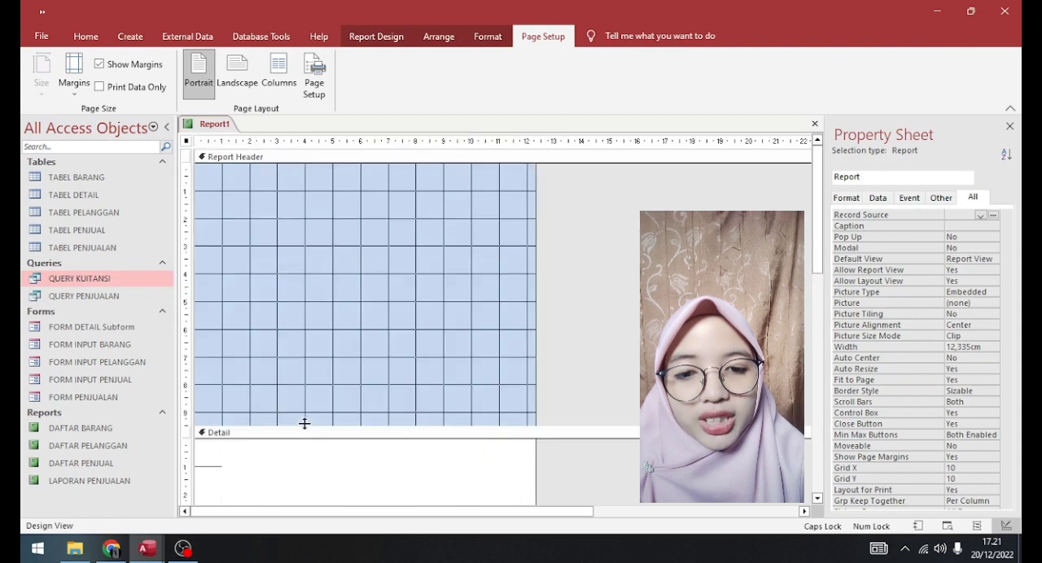
pyautogui.moveTo(816, 228); pyautogui.dragTo(811, 425)
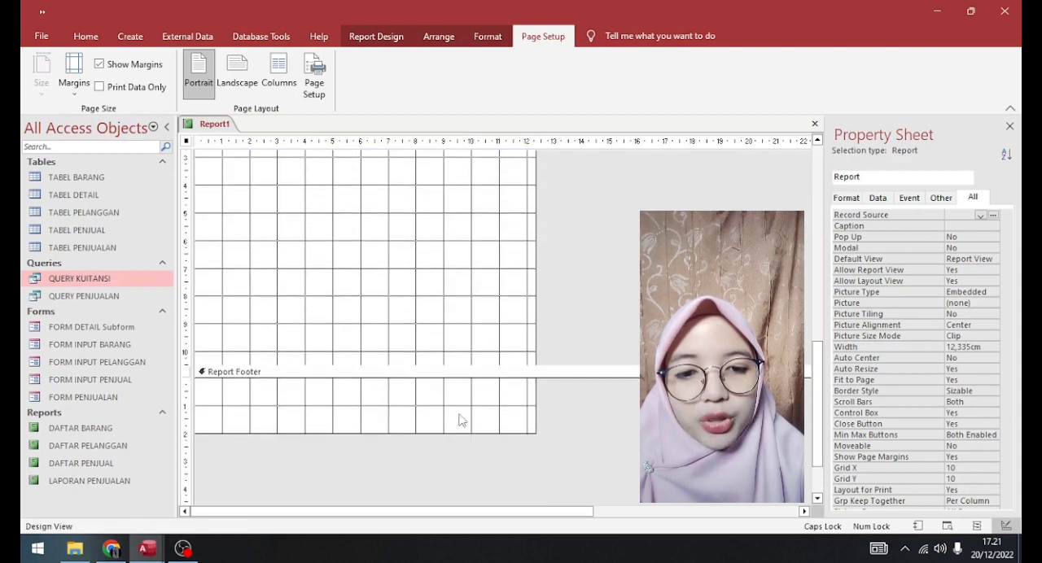
pyautogui.moveTo(304, 366); pyautogui.dragTo(305, 295)
pyautogui.moveTo(339, 362); pyautogui.dragTo(354, 288)
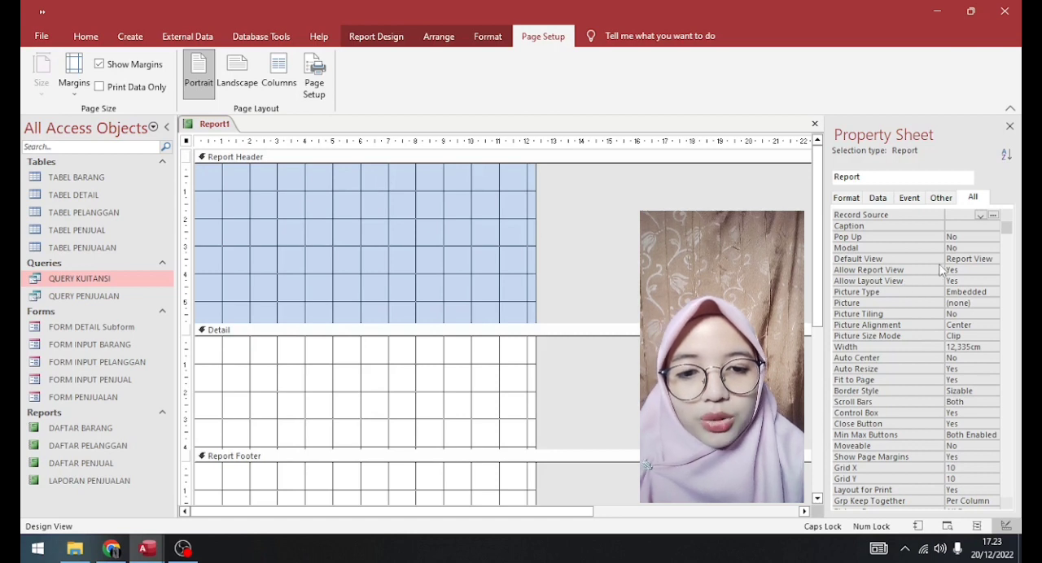
# - Set the report's record source to QUERY KUITANSI
pyautogui.click(981, 215)
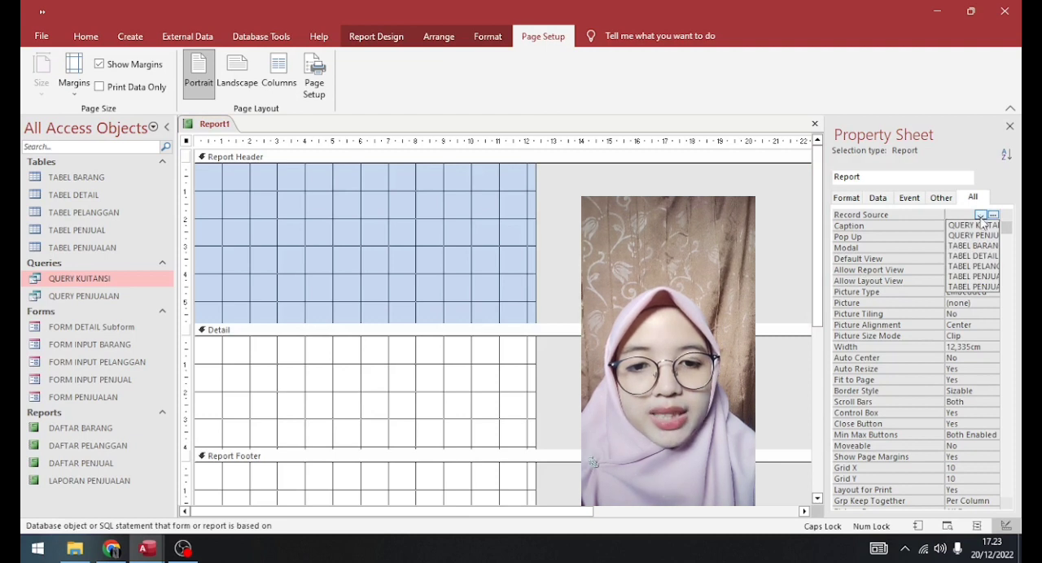
pyautogui.click(985, 225)
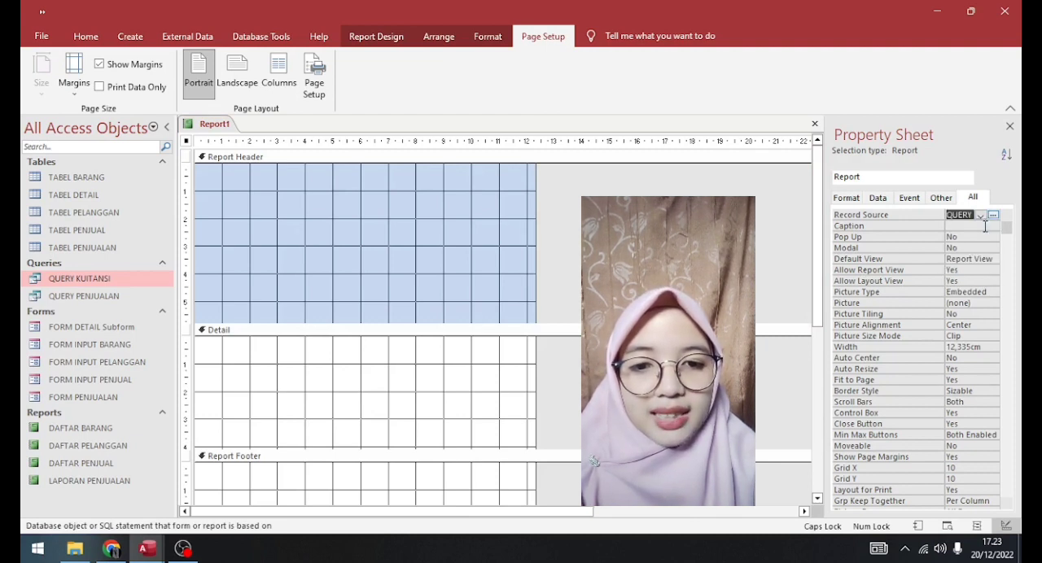
pyautogui.click(981, 216)
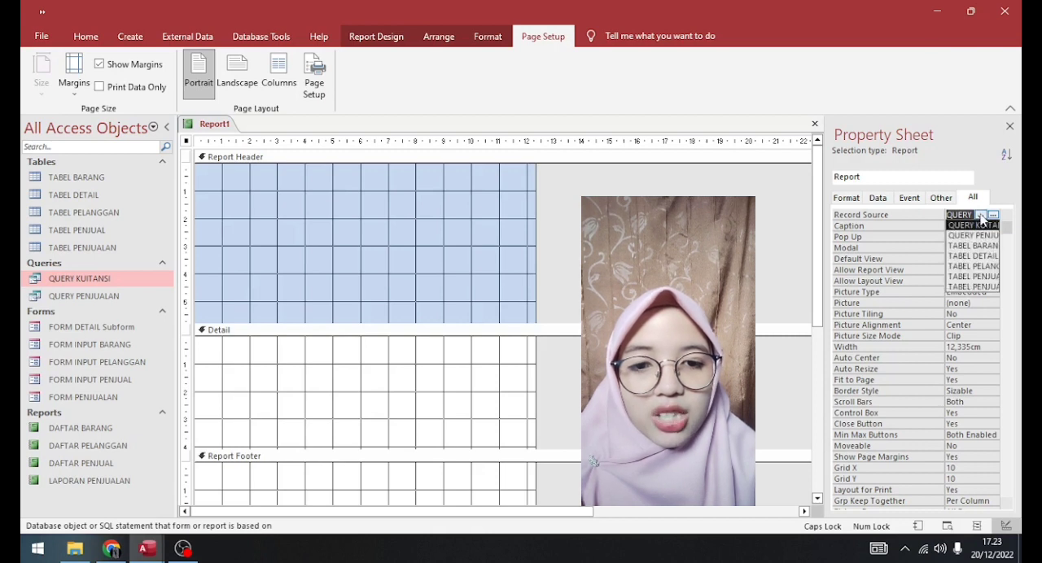
pyautogui.click(974, 227)
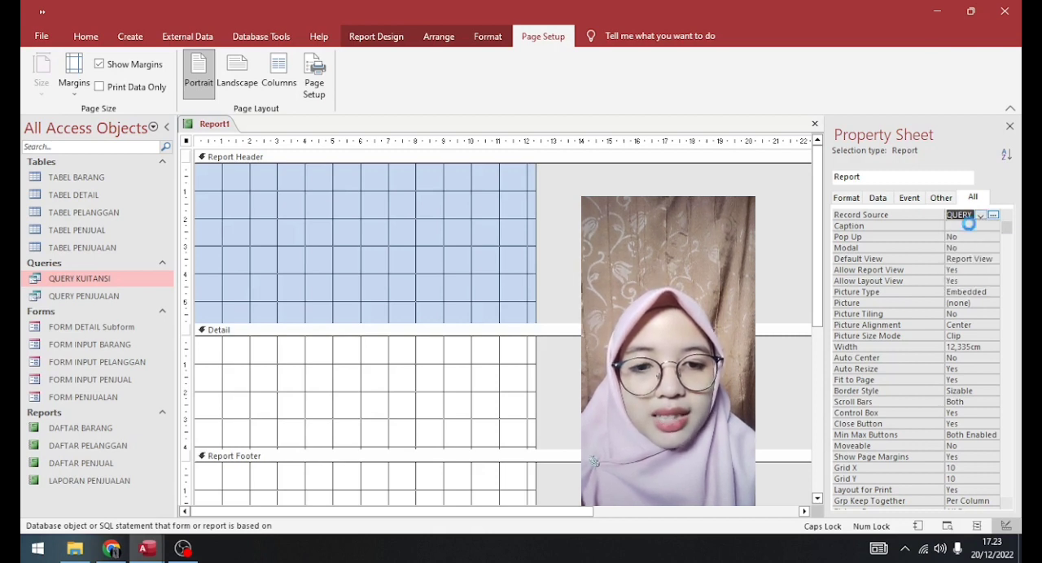
# - Add a KUITANSI label about 5.7 cm wide and 1.3 cm high near the start of the Report Header
pyautogui.click(376, 38)
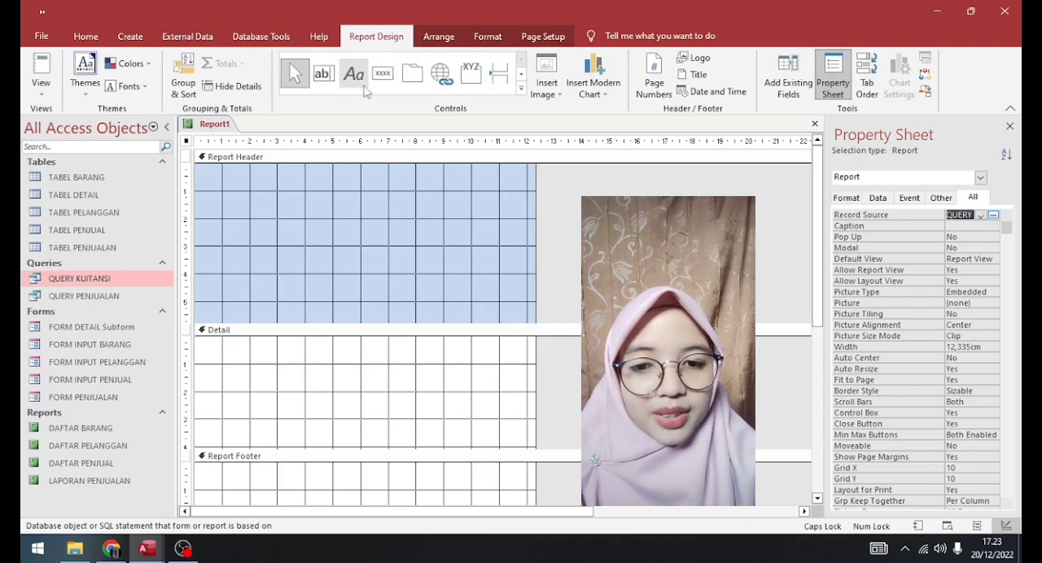
pyautogui.click(353, 73)
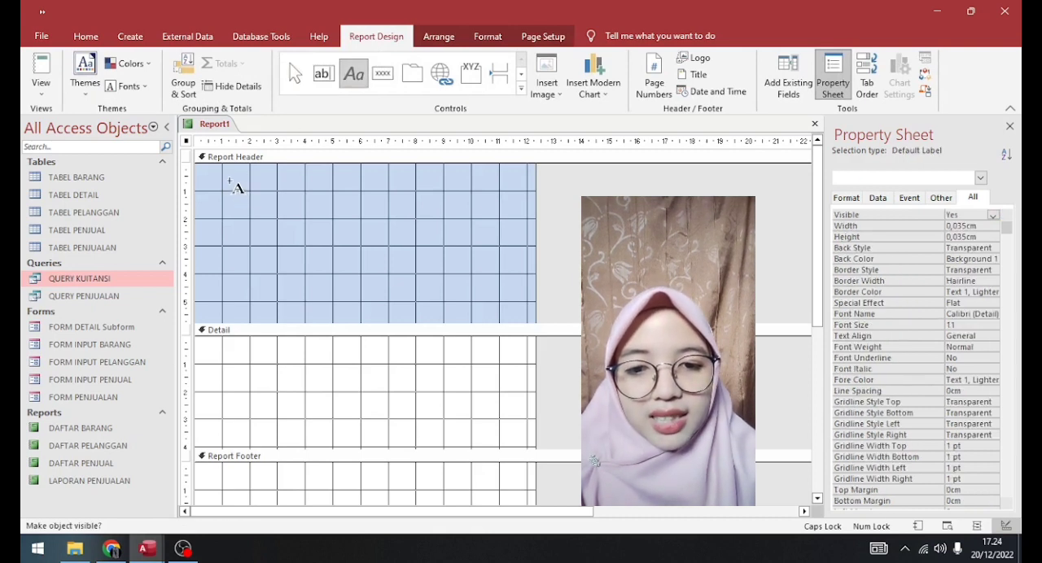
pyautogui.press('Escape')
pyautogui.write('KUITANSI')
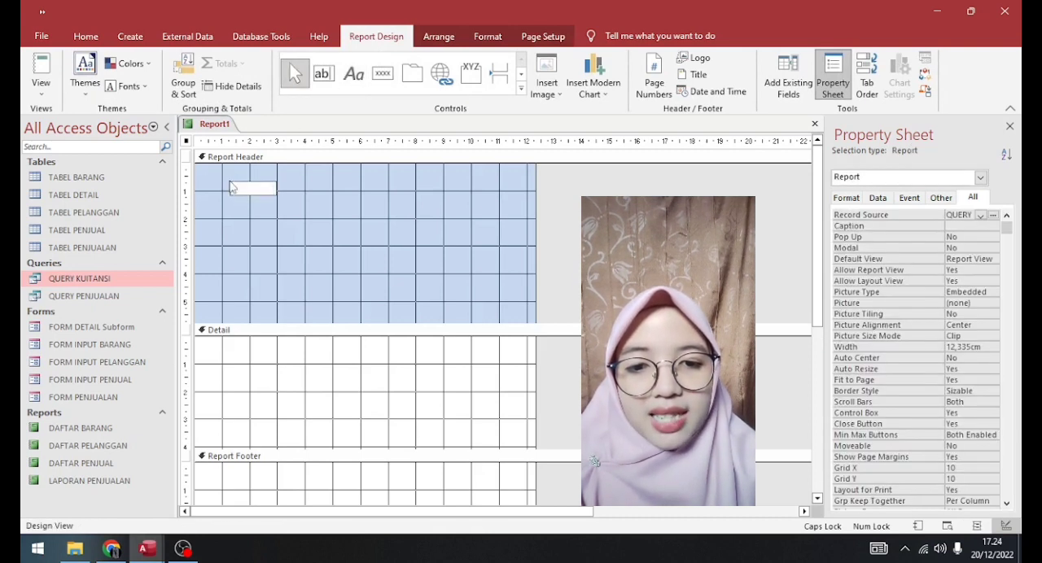
pyautogui.moveTo(279, 188); pyautogui.dragTo(391, 188)
pyautogui.moveTo(309, 197); pyautogui.dragTo(309, 218)
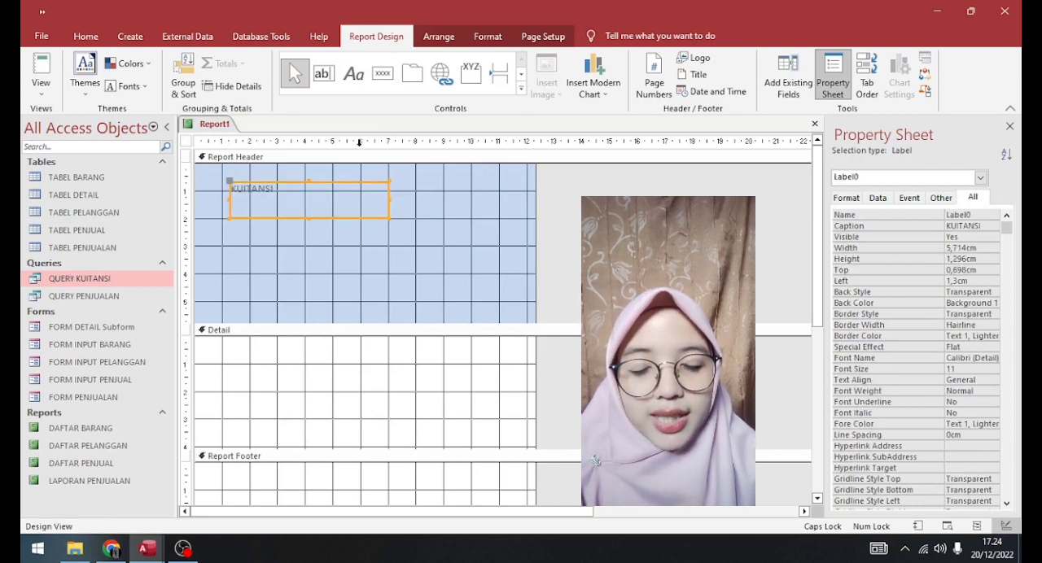
# - Format the KUITANSI label in bold, underlined Arial Black with a larger font size
pyautogui.click(439, 36)
pyautogui.click(488, 36)
pyautogui.click(221, 62)
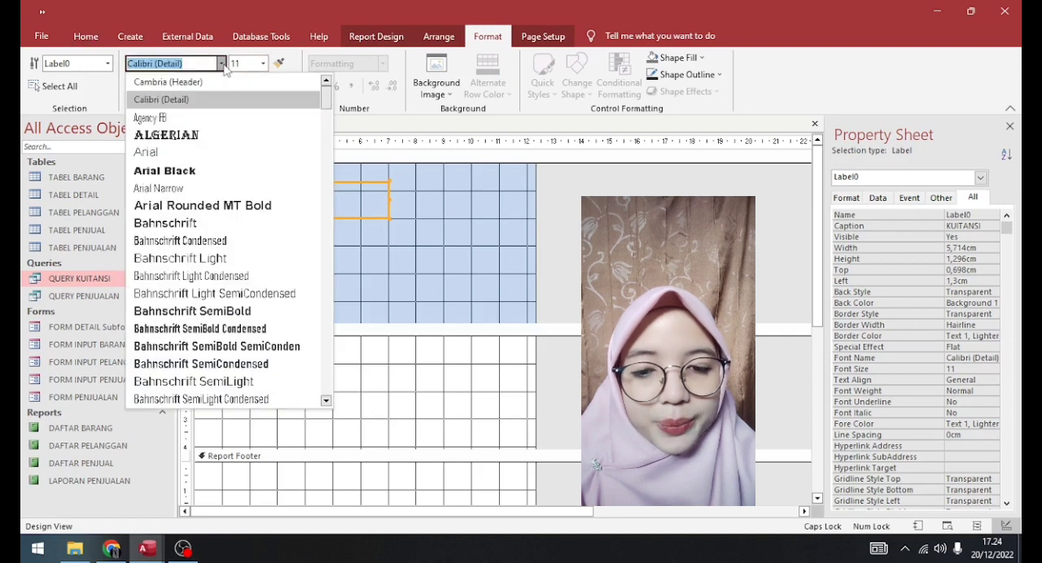
pyautogui.click(167, 172)
pyautogui.click(263, 62)
pyautogui.click(245, 192)
pyautogui.click(133, 86)
pyautogui.click(168, 86)
# - Add four stacked text boxes below the KUITANSI title and align them about 3 cm from the left edge
pyautogui.click(376, 36)
pyautogui.doubleClick(322, 74)
pyautogui.click(234, 231)
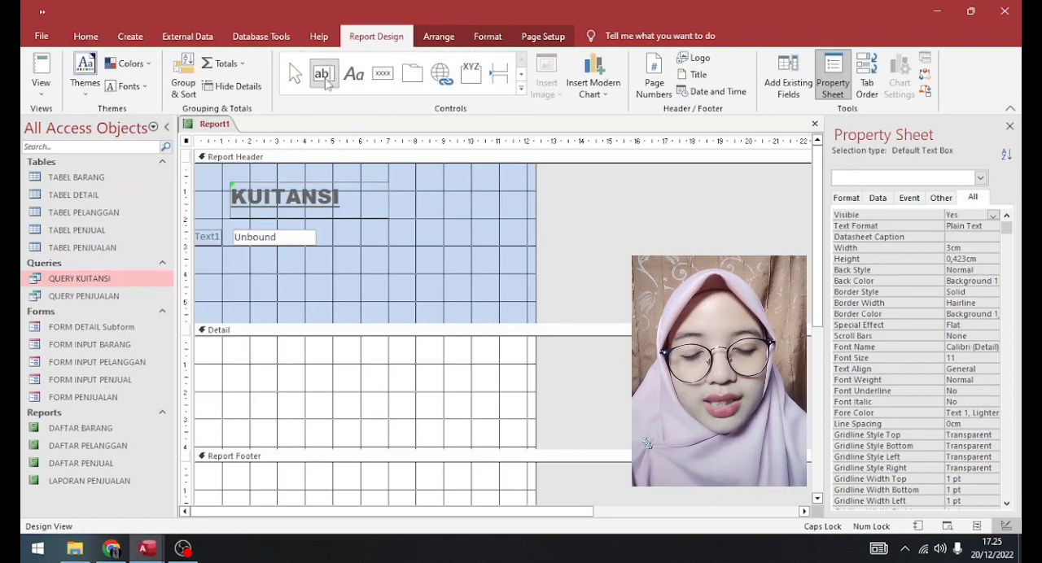
pyautogui.click(237, 259)
pyautogui.click(239, 283)
pyautogui.click(242, 309)
pyautogui.moveTo(267, 237); pyautogui.dragTo(311, 227)
pyautogui.moveTo(270, 265); pyautogui.dragTo(311, 257)
pyautogui.moveTo(284, 292); pyautogui.dragTo(309, 305)
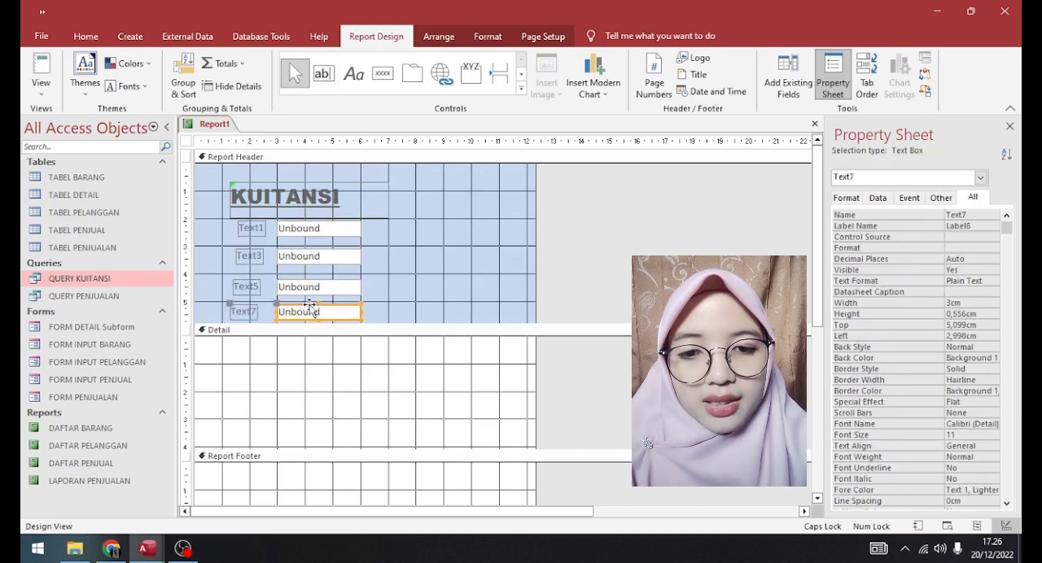
# - Caption the labels of the first two header text boxes NOTA and TANGGAL JUAL
pyautogui.click(261, 230)
pyautogui.click(264, 229)
pyautogui.press('BackSpace')
pyautogui.press('BackSpace')
pyautogui.press('BackSpace')
pyautogui.press('BackSpace')
pyautogui.press('BackSpace')
pyautogui.write('NOTA')
pyautogui.click(259, 258)
pyautogui.click(259, 256)
pyautogui.press('BackSpace')
pyautogui.press('BackSpace')
pyautogui.press('BackSpace')
pyautogui.press('BackSpace')
pyautogui.press('BackSpace')
pyautogui.write('TANGGAL')
# - Caption the labels of the third and fourth header text boxes NAMA PENJUAL and NAMA PELANGGAN
pyautogui.click(257, 288)
pyautogui.click(258, 288)
pyautogui.press('BackSpace')
pyautogui.press('BackSpace')
pyautogui.press('BackSpace')
pyautogui.press('BackSpace')
pyautogui.press('BackSpace')
pyautogui.write('NAMA PE')
pyautogui.click(254, 313)
pyautogui.click(254, 312)
pyautogui.write('NAMA PELANGGAN')
# - Align the labels beneath the KUITANSI title and move the lower three text boxes to about 5.1 cm from the left edge
pyautogui.click(254, 256)
pyautogui.moveTo(236, 256); pyautogui.dragTo(231, 229)
pyautogui.click(251, 228)
pyautogui.click(251, 288)
pyautogui.moveTo(233, 287); pyautogui.dragTo(336, 305)
pyautogui.click(338, 312)
pyautogui.click(306, 286)
pyautogui.moveTo(277, 280); pyautogui.dragTo(335, 285)
pyautogui.click(301, 289)
pyautogui.click(308, 256)
pyautogui.moveTo(278, 249); pyautogui.dragTo(336, 250)
# - Widen the NAMA PENJUAL and NAMA PELANGGAN text boxes to about 4.8 cm and line up the NOTA text box with the others
pyautogui.click(381, 289)
pyautogui.moveTo(419, 289); pyautogui.dragTo(469, 287)
pyautogui.click(413, 312)
pyautogui.moveTo(418, 312); pyautogui.dragTo(469, 313)
pyautogui.click(308, 228)
pyautogui.moveTo(277, 220); pyautogui.dragTo(336, 221)
pyautogui.click(264, 230)
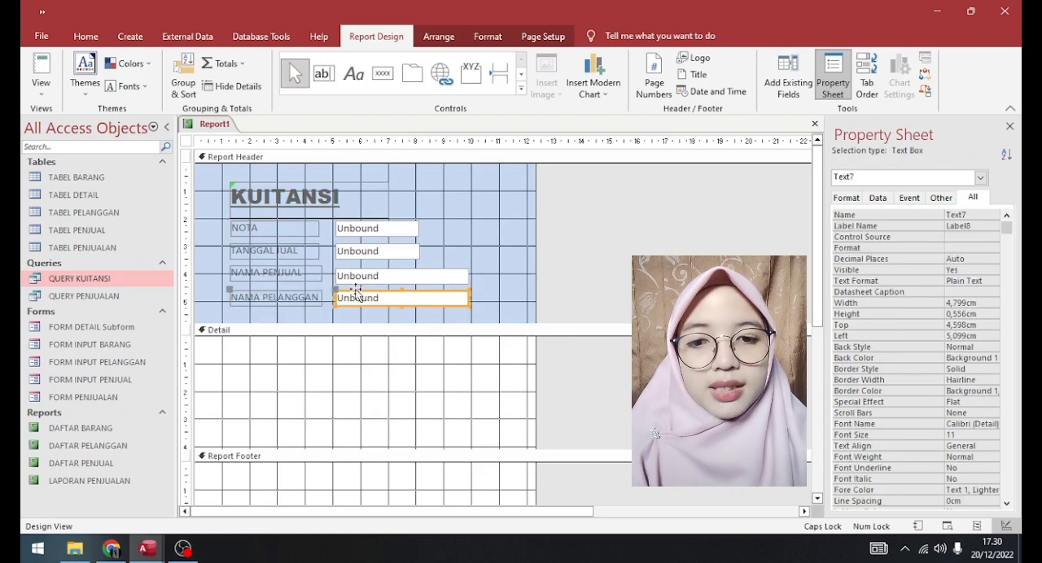
# - Enlarge the Report Header to about 6.5 cm and add column headings KODE BARANG, NAMA BARANG, HARGA JUAL, JUMLAH JUAL and TOTAL JUAL
pyautogui.moveTo(233, 330); pyautogui.dragTo(234, 349)
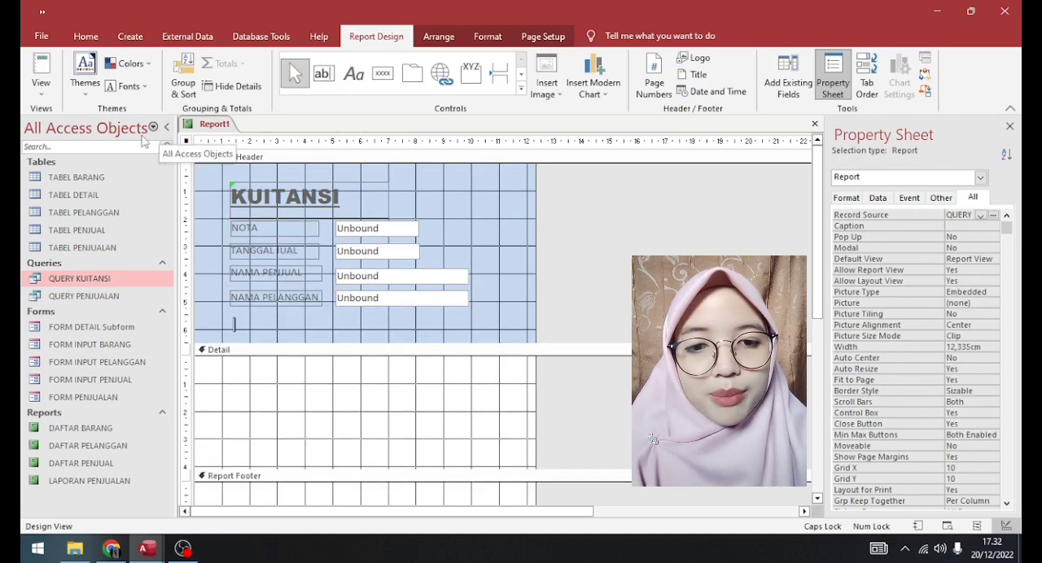
pyautogui.rightClick(214, 329)
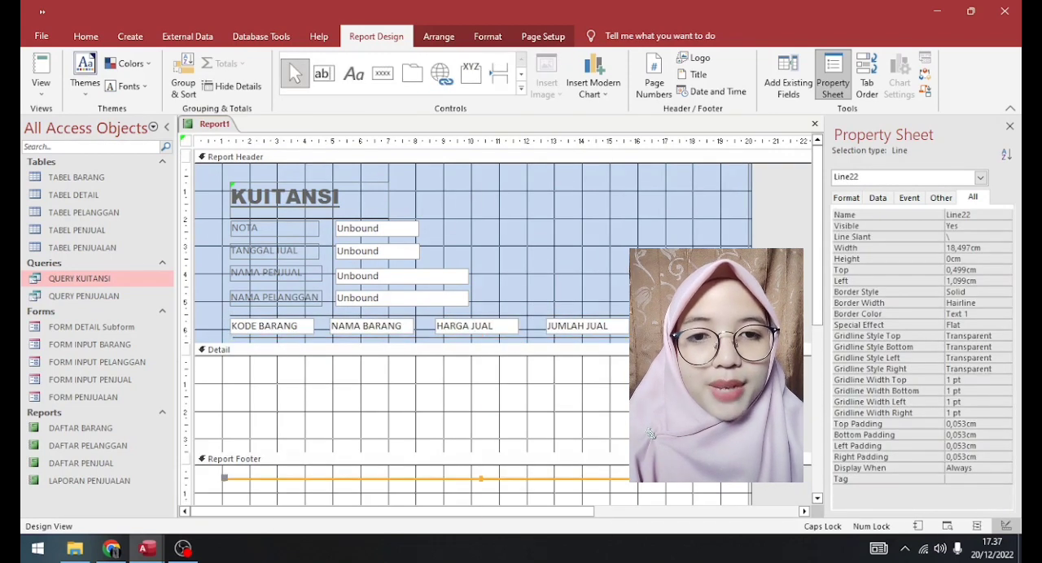
# - Add five text boxes side by side in the Detail section, one beneath each column heading
pyautogui.click(324, 74)
pyautogui.click(238, 370)
pyautogui.click(324, 73)
pyautogui.click(338, 372)
pyautogui.click(324, 73)
pyautogui.click(440, 378)
pyautogui.click(324, 73)
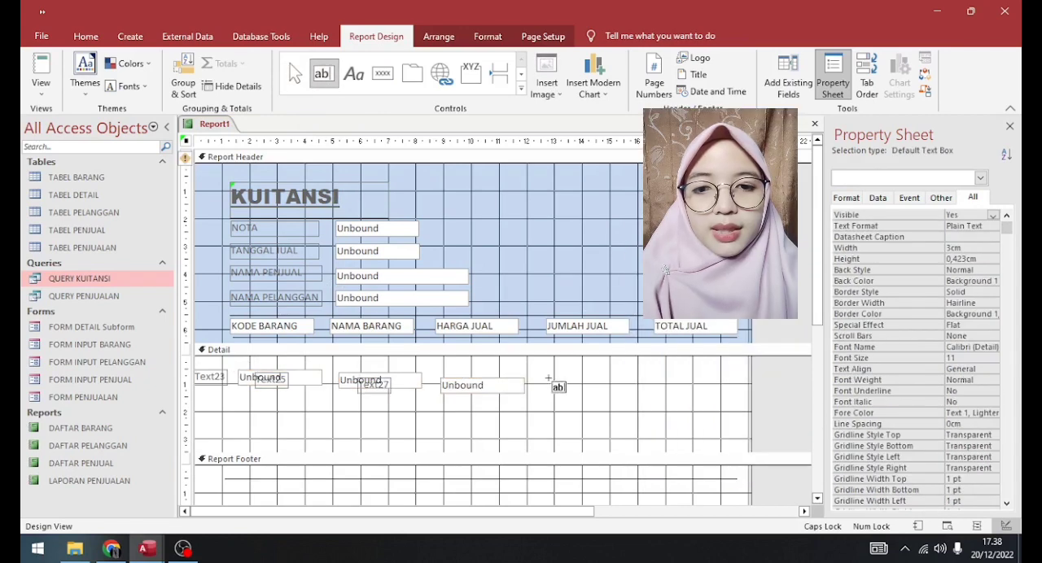
pyautogui.click(548, 381)
pyautogui.click(324, 74)
pyautogui.click(664, 390)
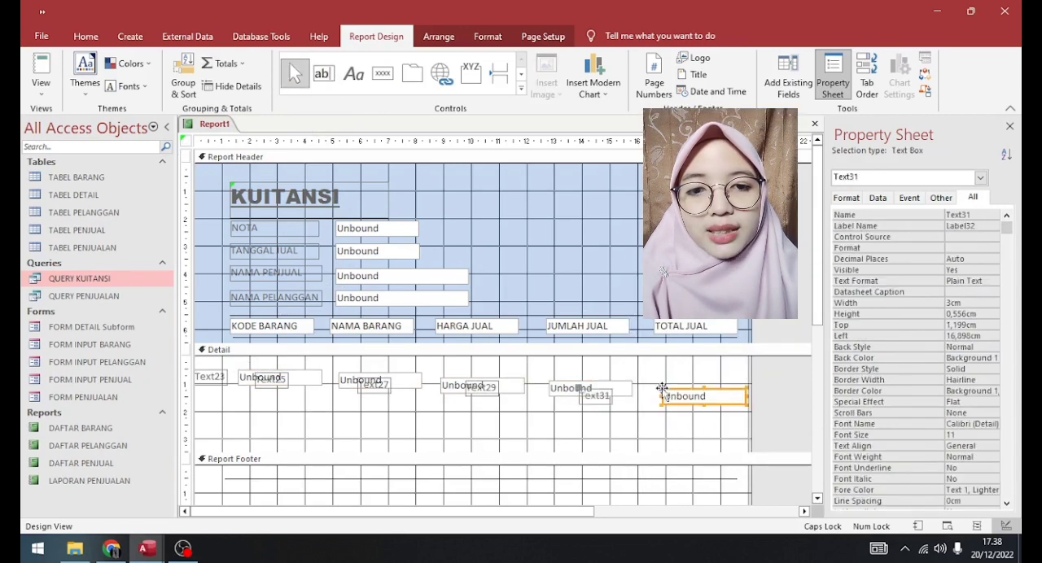
# - Delete the attached labels of the five Detail text boxes
pyautogui.click(209, 377)
pyautogui.press('Delete')
pyautogui.rightClick(275, 380)
pyautogui.click(300, 403)
pyautogui.rightClick(373, 385)
pyautogui.click(399, 402)
pyautogui.rightClick(491, 389)
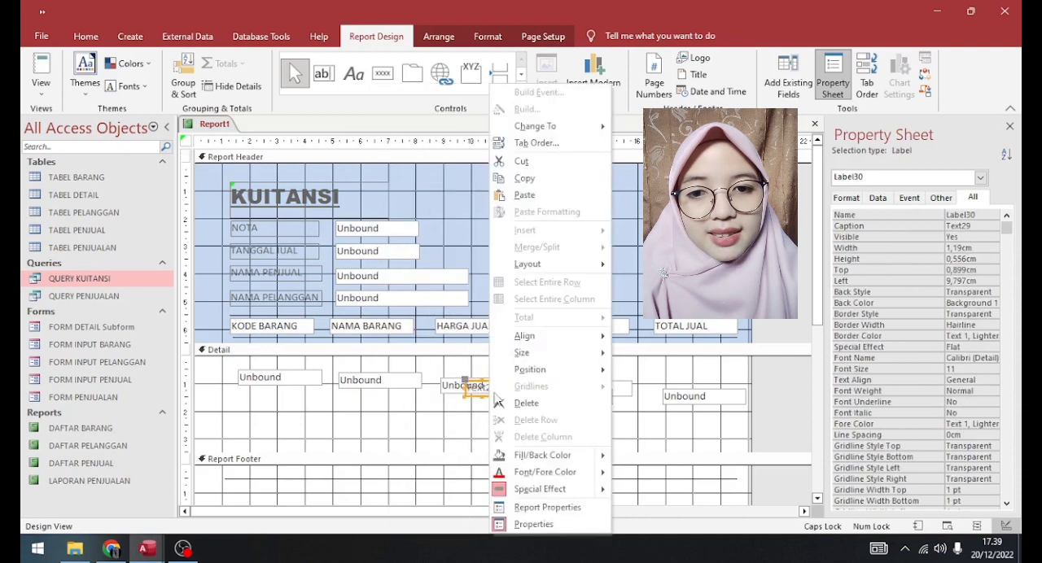
pyautogui.click(521, 402)
pyautogui.rightClick(599, 396)
# - Align the five Detail text boxes in one row under their column headings, about 0.4 cm below the section's upper edge
pyautogui.click(268, 373)
pyautogui.moveTo(268, 372); pyautogui.dragTo(260, 368)
pyautogui.moveTo(356, 374); pyautogui.dragTo(347, 368)
pyautogui.moveTo(476, 380); pyautogui.dragTo(473, 368)
pyautogui.moveTo(569, 391); pyautogui.dragTo(568, 376)
pyautogui.moveTo(684, 397); pyautogui.dragTo(678, 375)
pyautogui.click(290, 375)
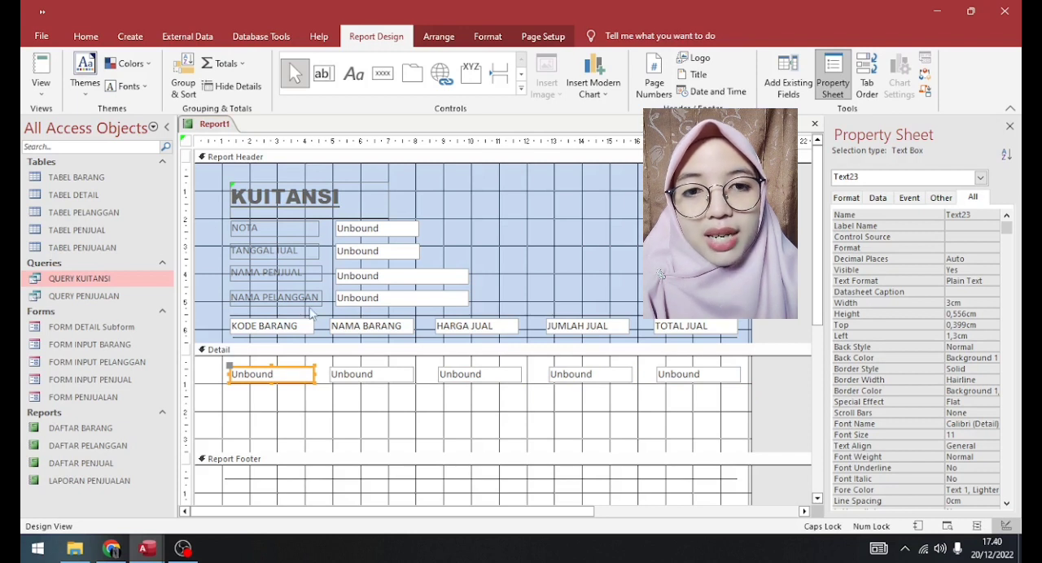
# - Add a text box under the TOTAL JUAL column in the Report Footer and caption its label SUBTOTAL
pyautogui.click(322, 73)
pyautogui.click(682, 495)
pyautogui.click(615, 500)
pyautogui.write('SUBTOTAL')
# - Set both the control source and the name of the text box beside the NOTA label to NOTA
pyautogui.click(378, 231)
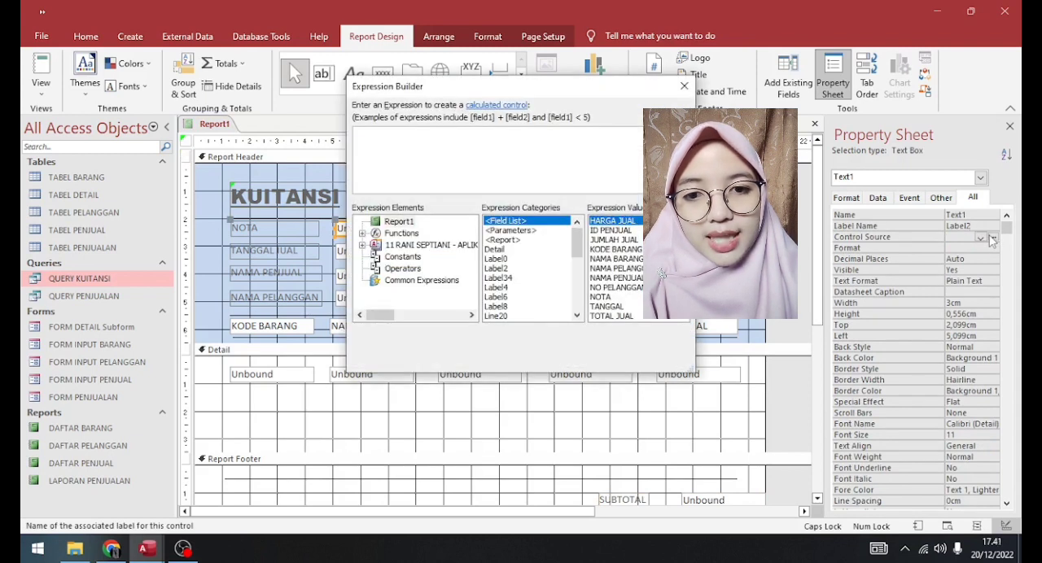
pyautogui.click(684, 86)
pyautogui.click(980, 238)
pyautogui.click(969, 248)
pyautogui.click(391, 253)
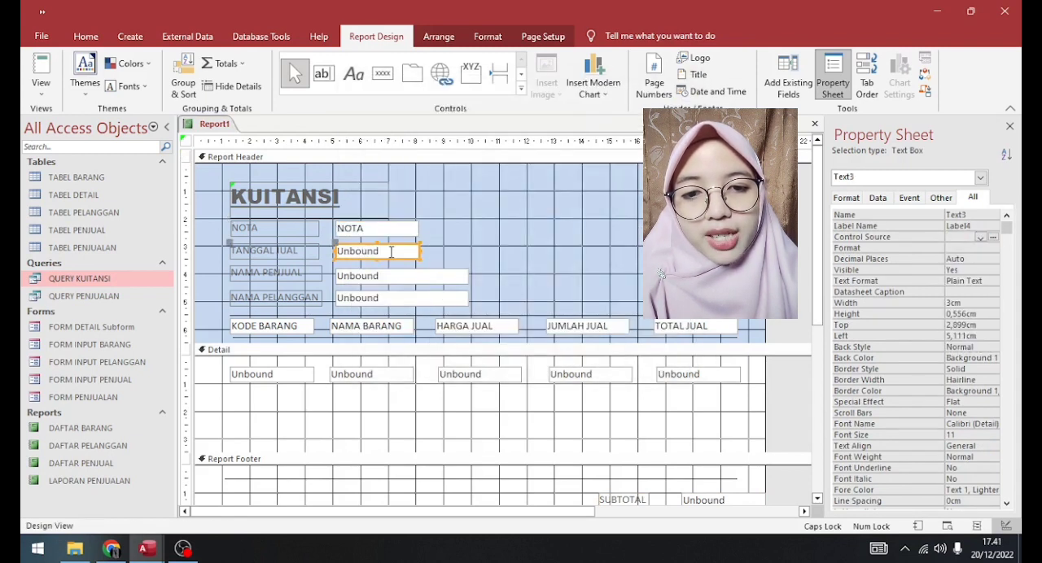
pyautogui.click(974, 216)
pyautogui.click(376, 229)
pyautogui.click(973, 216)
# - Bind the TANGGAL JUAL text box to TANGGAL, and set the NAMA PENJUAL text box's control source and name to NAMA PENJUAL
pyautogui.click(383, 252)
pyautogui.click(980, 238)
pyautogui.click(968, 258)
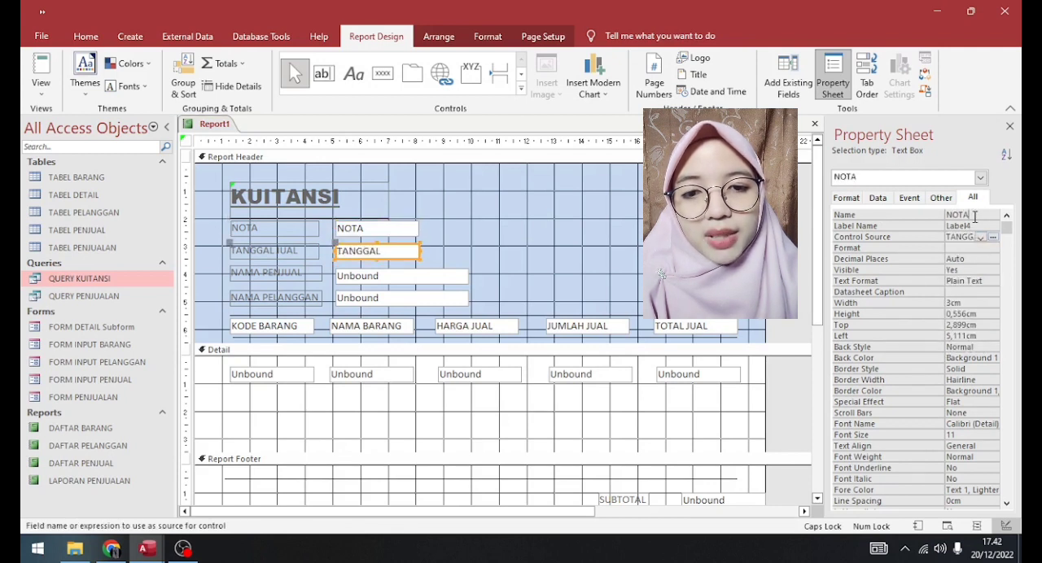
pyautogui.click(399, 276)
pyautogui.click(981, 236)
pyautogui.click(981, 237)
pyautogui.click(973, 277)
pyautogui.click(981, 214)
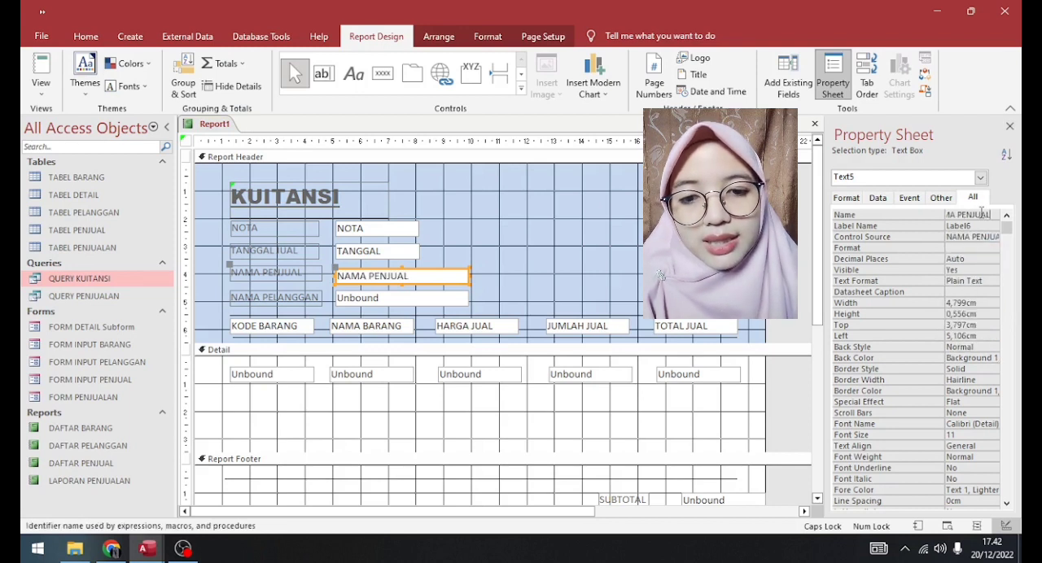
# - Set the control source and name of the last header text box to NAMA PELANGGAN
pyautogui.click(401, 299)
pyautogui.click(981, 237)
pyautogui.click(983, 238)
pyautogui.click(979, 298)
pyautogui.click(977, 216)
pyautogui.press('BackSpace')
pyautogui.press('BackSpace')
pyautogui.press('BackSpace')
pyautogui.press('BackSpace')
pyautogui.press('BackSpace')
pyautogui.write('NGGAN')
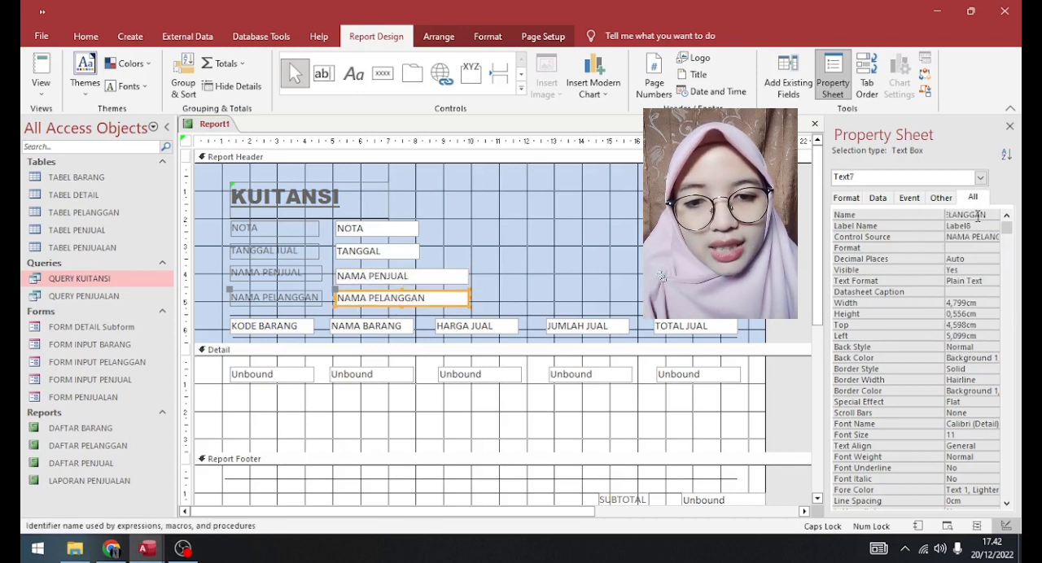
# - Set the control source and name of the first Detail text box to KODE BARANG
pyautogui.click(271, 376)
pyautogui.click(991, 237)
pyautogui.click(992, 237)
pyautogui.click(692, 78)
pyautogui.click(982, 238)
pyautogui.click(977, 309)
pyautogui.click(975, 216)
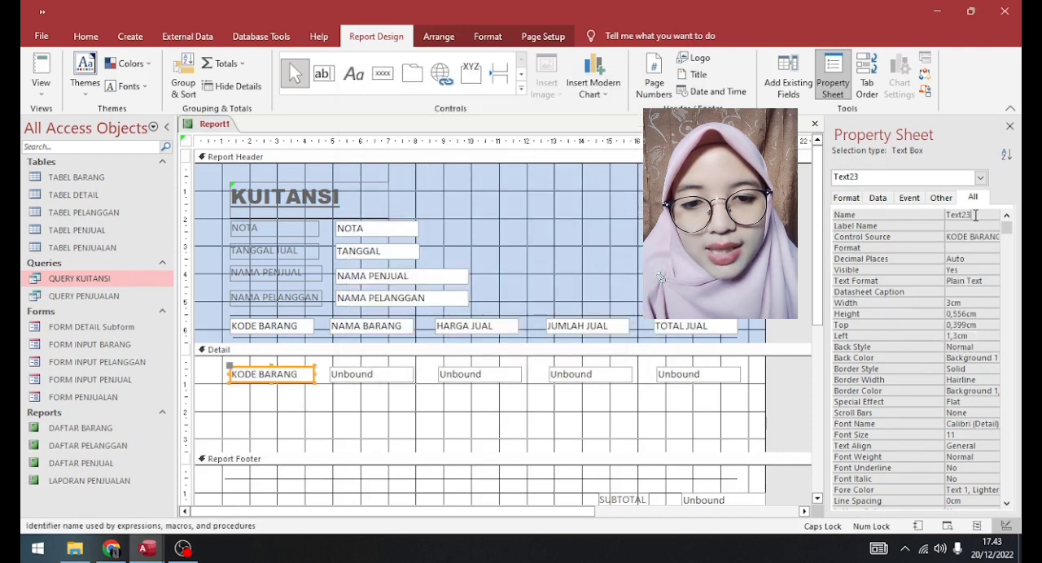
# - Bind the second Detail text box to NAMA BARANG and rename the box after the field
pyautogui.click(379, 376)
pyautogui.click(991, 237)
pyautogui.click(993, 236)
pyautogui.click(677, 88)
pyautogui.click(981, 237)
pyautogui.click(973, 320)
pyautogui.click(978, 215)
pyautogui.press('BackSpace')
pyautogui.press('BackSpace')
pyautogui.press('BackSpace')
pyautogui.press('BackSpace')
pyautogui.press('BackSpace')
pyautogui.press('BackSpace')
pyautogui.write('NAMA')
# - Set the control source and name of the third Detail text box to HARGA JUAL
pyautogui.click(474, 380)
pyautogui.click(981, 237)
pyautogui.click(973, 331)
pyautogui.click(979, 216)
pyautogui.press('BackSpace')
pyautogui.press('BackSpace')
pyautogui.press('BackSpace')
pyautogui.press('BackSpace')
pyautogui.press('BackSpace')
pyautogui.press('BackSpace')
pyautogui.write('HARGA JUAL')
# - Bind the fourth Detail text box to JUMLAH JUAL and replace its default name
pyautogui.click(596, 375)
pyautogui.click(981, 237)
pyautogui.click(973, 341)
pyautogui.click(973, 216)
pyautogui.press('BackSpace')
pyautogui.press('BackSpace')
pyautogui.press('BackSpace')
pyautogui.press('BackSpace')
pyautogui.press('BackSpace')
pyautogui.press('BackSpace')
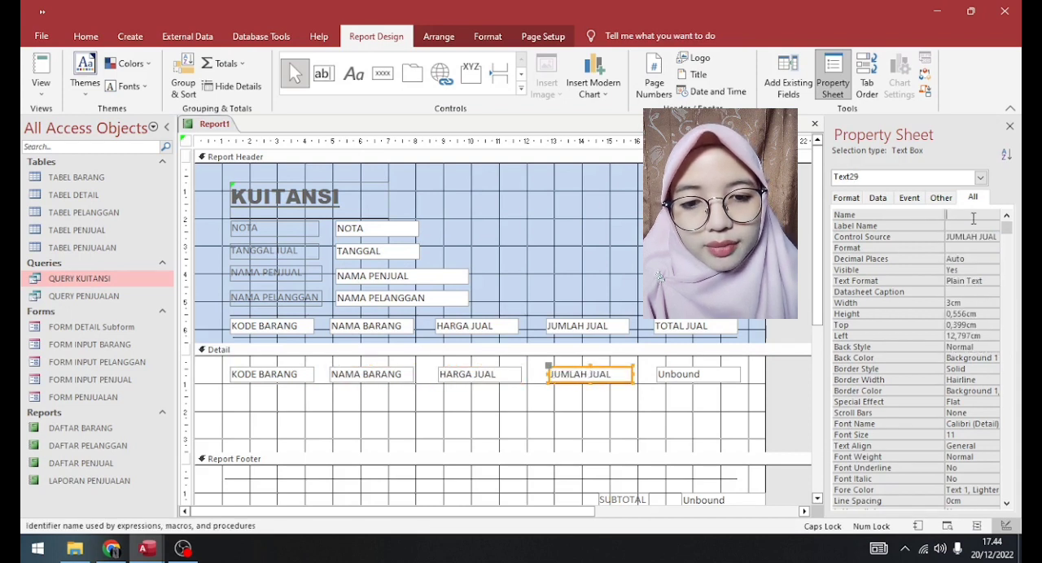
# - Bind the fifth Detail text box to TOTAL JUAL and replace its default name
pyautogui.click(701, 375)
pyautogui.click(981, 237)
pyautogui.click(973, 352)
pyautogui.click(977, 215)
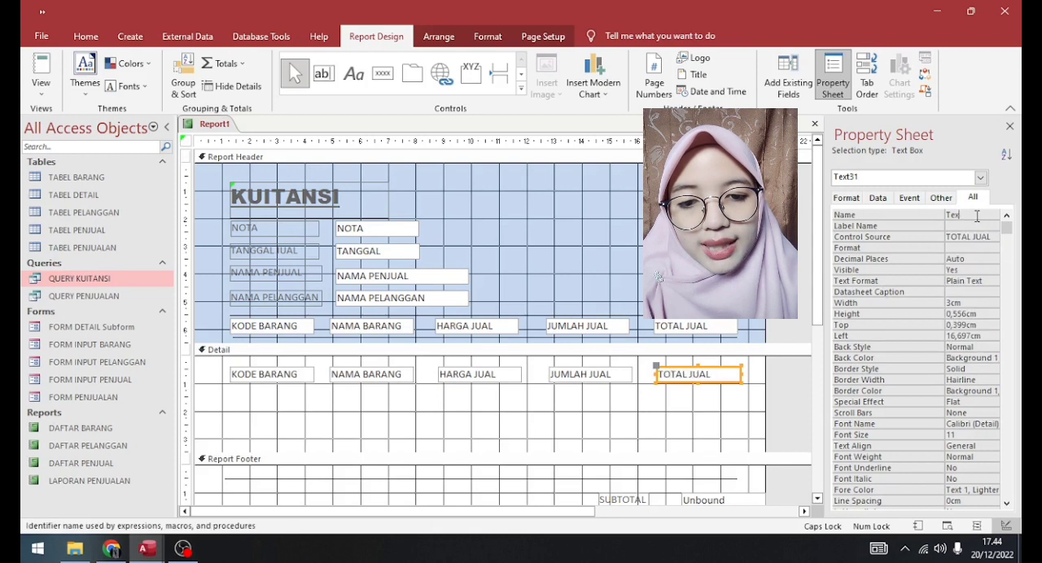
# - Give the SUBTOTAL text box in the Report Footer the expression =SUM([TOTAL JUAL]) and widen it to show the whole formula
pyautogui.click(694, 502)
pyautogui.click(705, 407)
pyautogui.write('=SUM([')
pyautogui.write('TOTAL JUAL])')
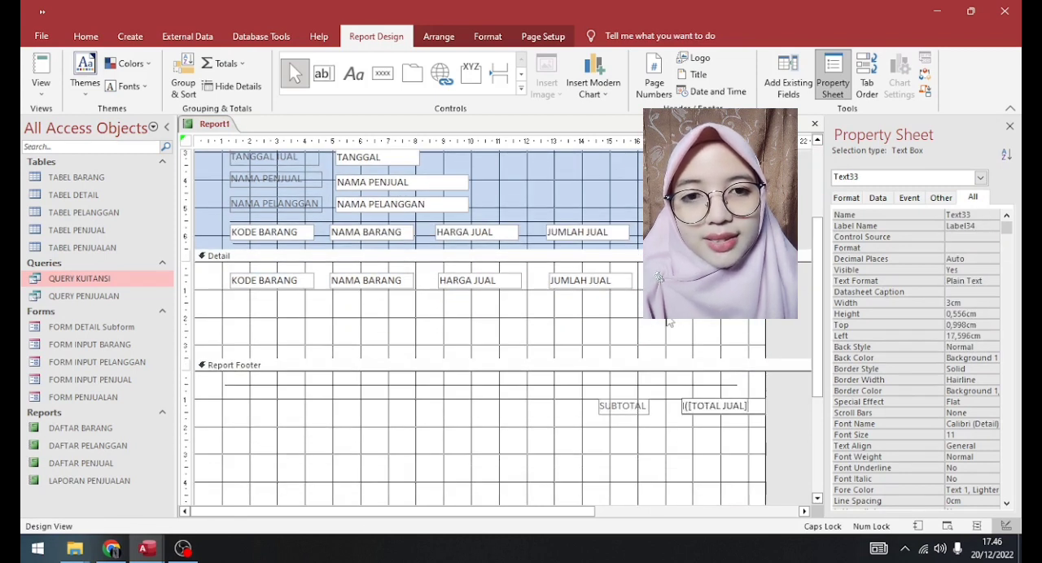
pyautogui.press('Return')
pyautogui.moveTo(682, 407)
pyautogui.mouseDown()
pyautogui.moveTo(662, 406)
pyautogui.moveTo(676, 398)
pyautogui.mouseUp()
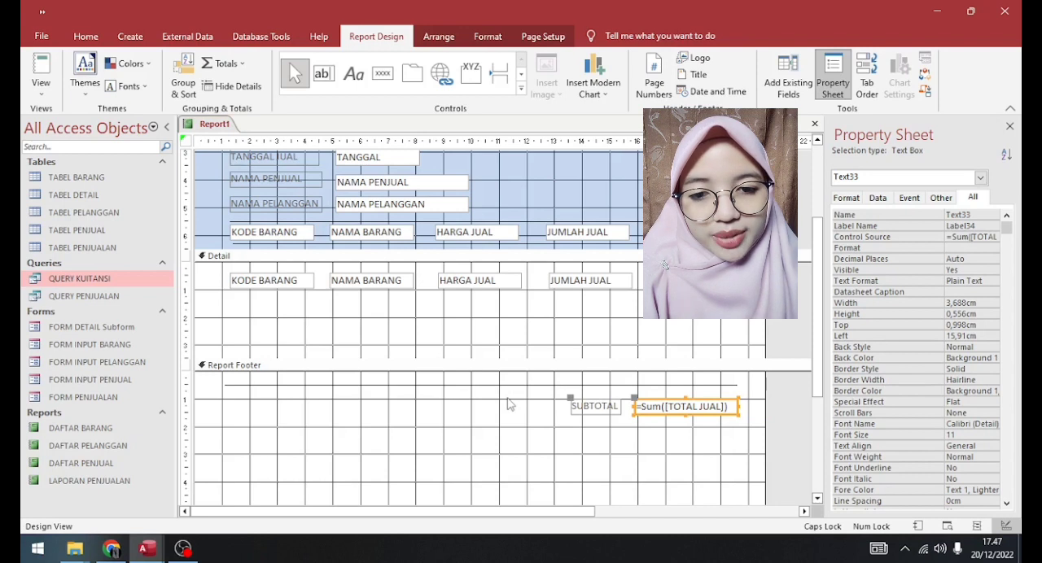
# - Save the report under the name KUITANSI
pyautogui.hotkey('ctrl', 's')
pyautogui.write('KUITANSI')
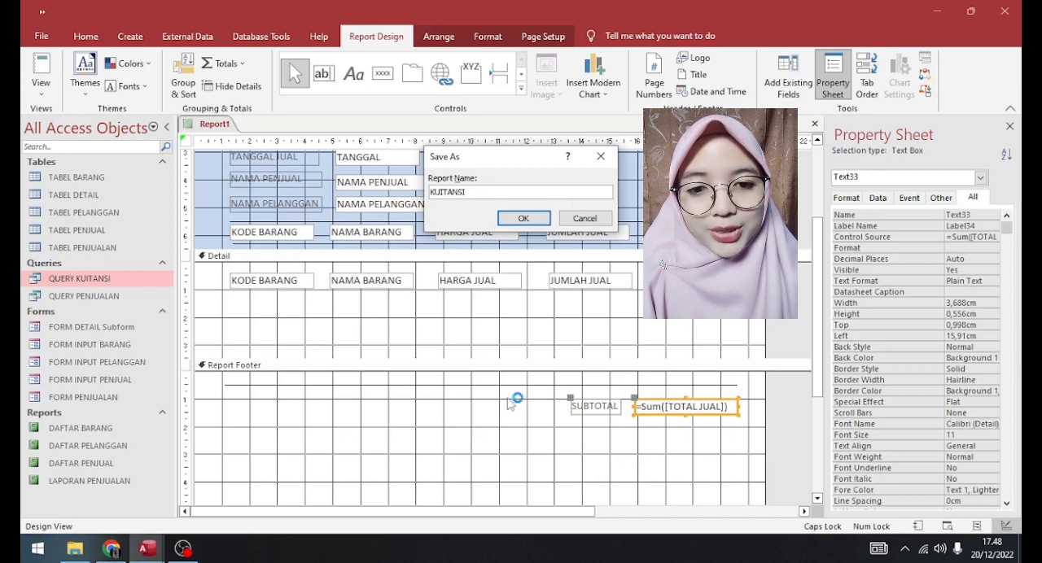
pyautogui.click(524, 219)
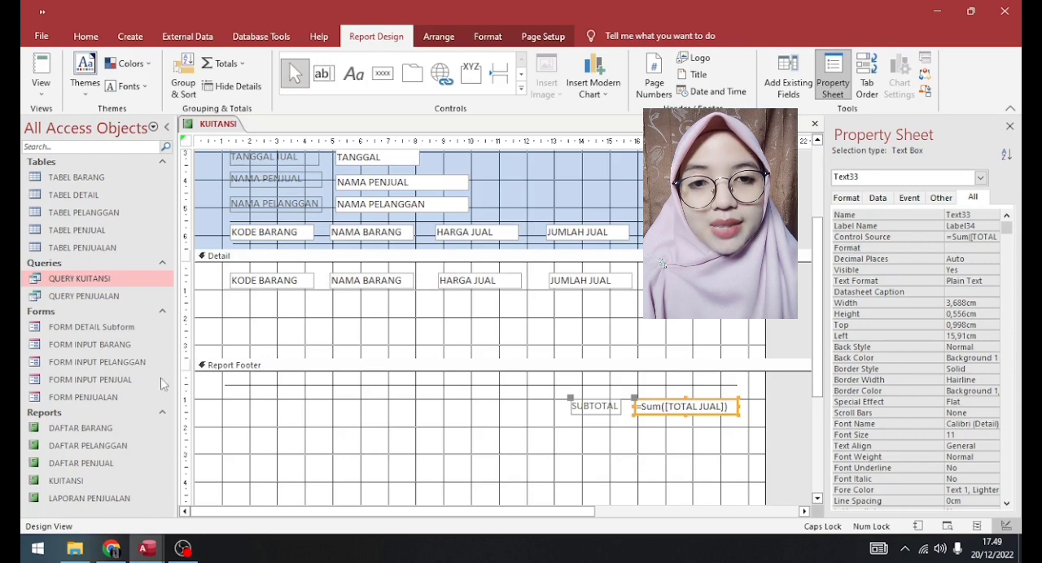
# - Open FORM PENJUALAN in Design View and place a command button in the Form Footer below the TOTAL BAYAR box
pyautogui.rightClick(105, 398)
pyautogui.click(163, 249)
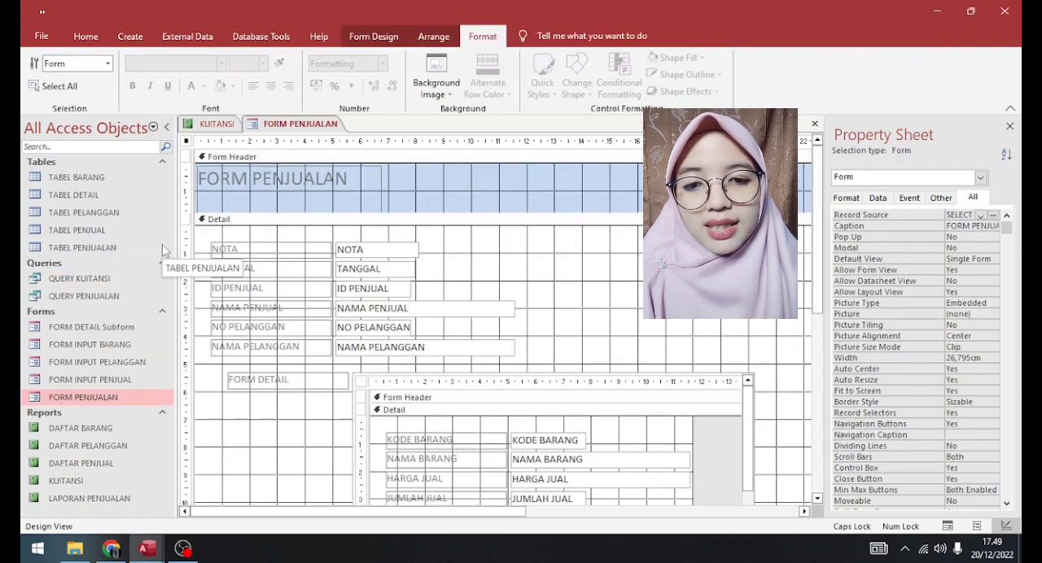
pyautogui.click(372, 36)
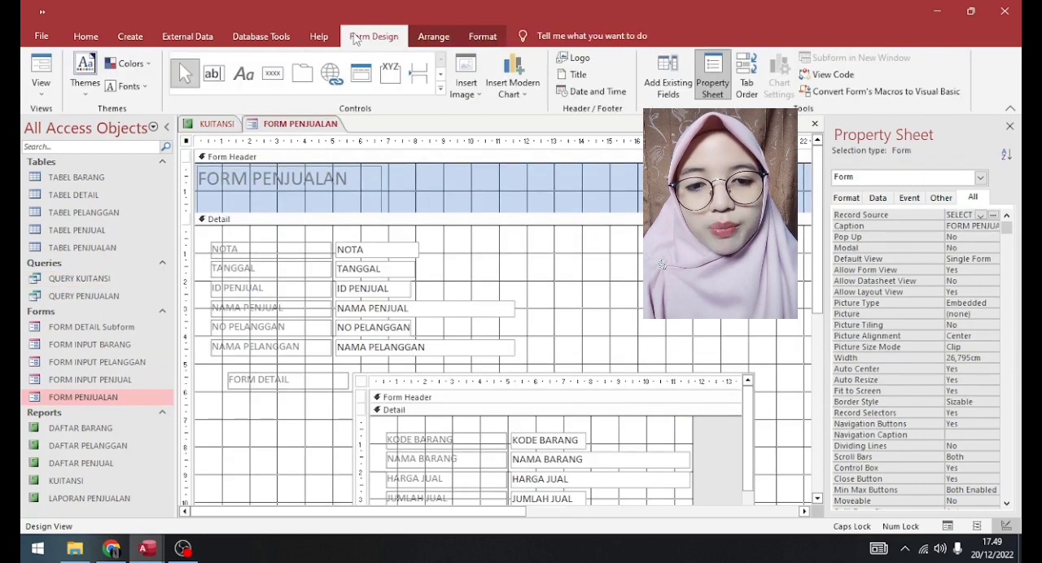
pyautogui.scroll(-5, 567, 489)
pyautogui.click(567, 509)
pyautogui.click(273, 73)
pyautogui.click(589, 447)
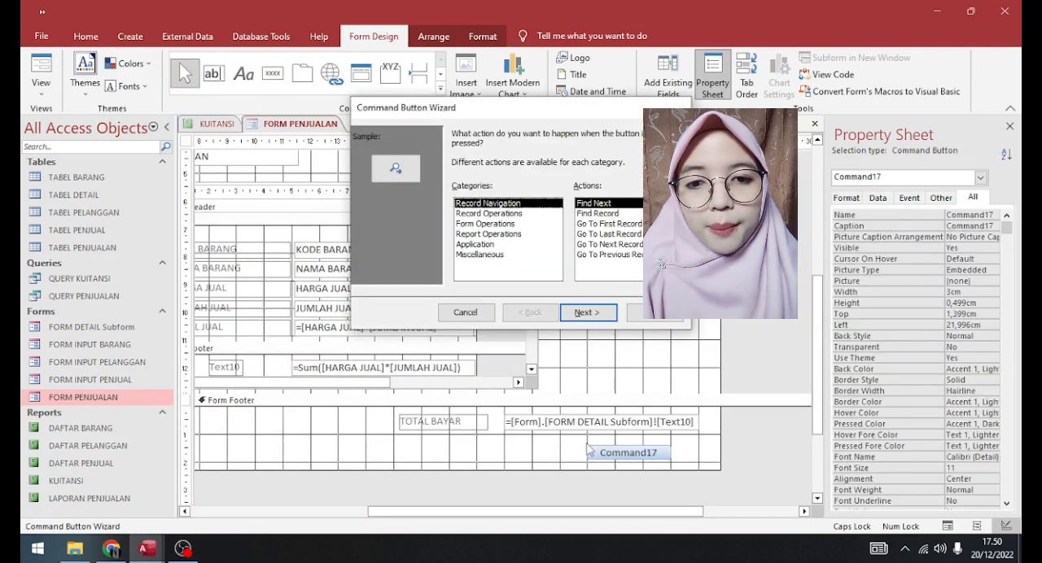
# - Configure the command button with the Report Operations action Preview Report for the KUITANSI report and the text CETAK KUITANSI
pyautogui.click(513, 234)
pyautogui.click(606, 224)
pyautogui.click(587, 312)
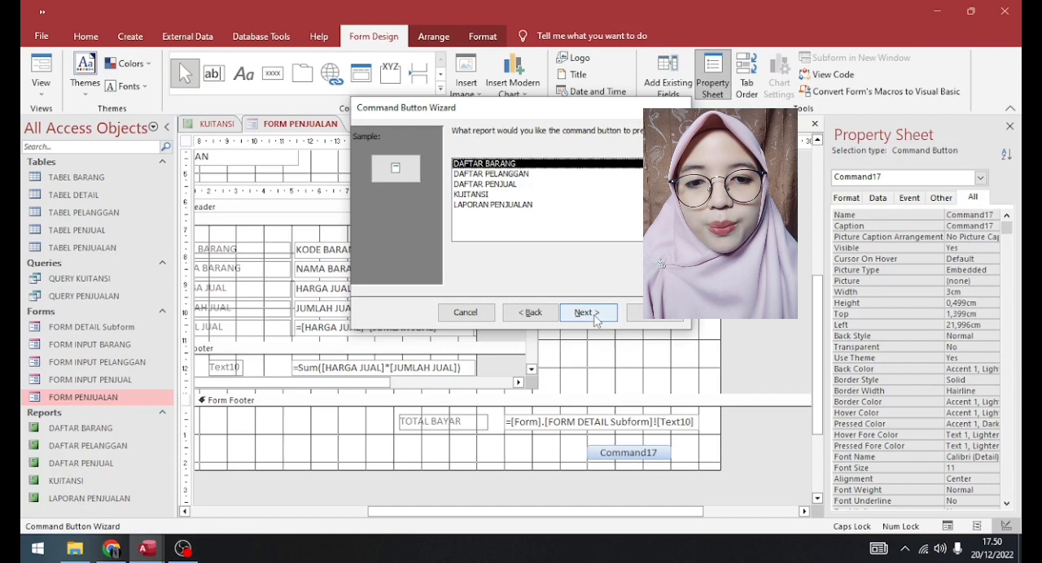
pyautogui.click(480, 196)
pyautogui.click(588, 312)
pyautogui.click(568, 193)
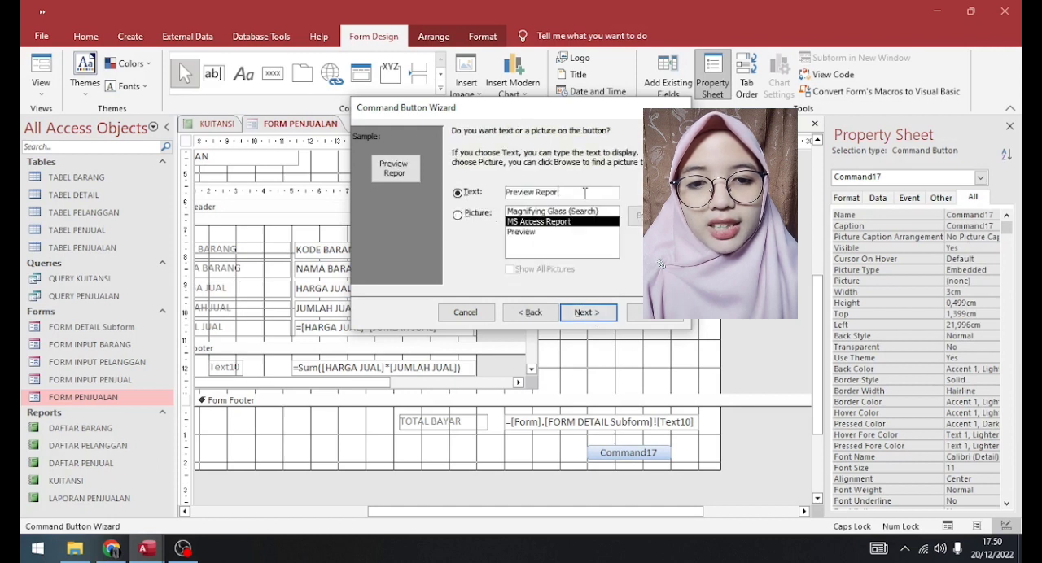
pyautogui.write('CETAK KUITANSI')
pyautogui.click(588, 313)
pyautogui.click(655, 312)
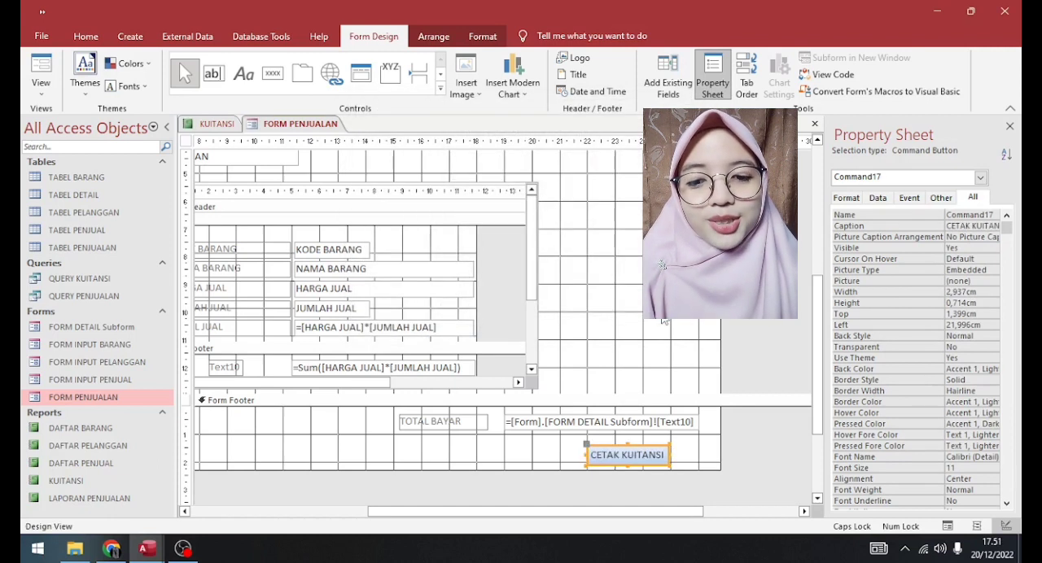
# - Switch FORM PENJUALAN to Form View and check its records and the CETAK KUITANSI button
pyautogui.rightClick(304, 128)
pyautogui.click(324, 189)
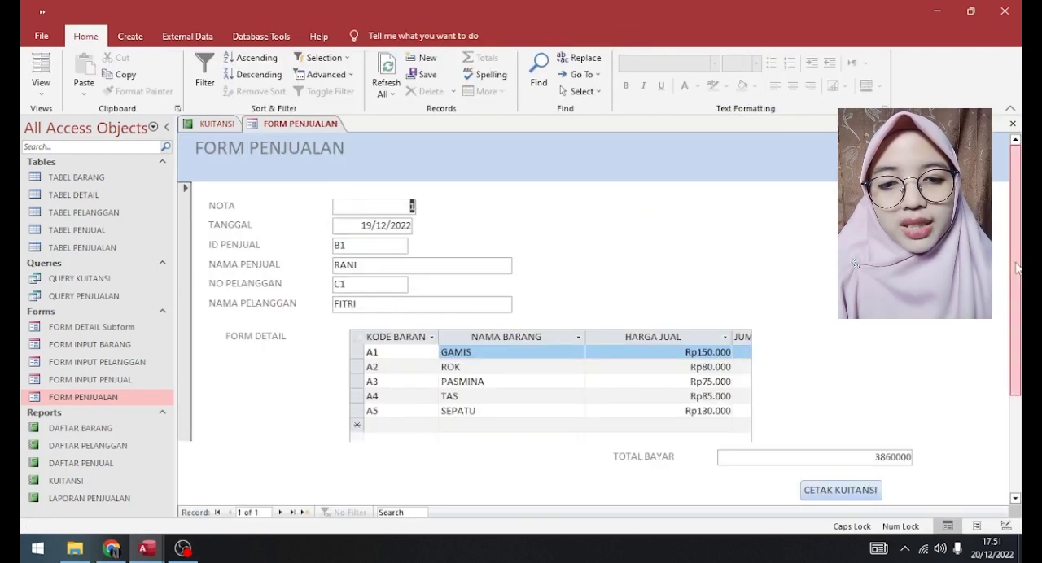
pyautogui.scroll(-1, 1016, 295)
pyautogui.scroll(-3, 1017, 296)
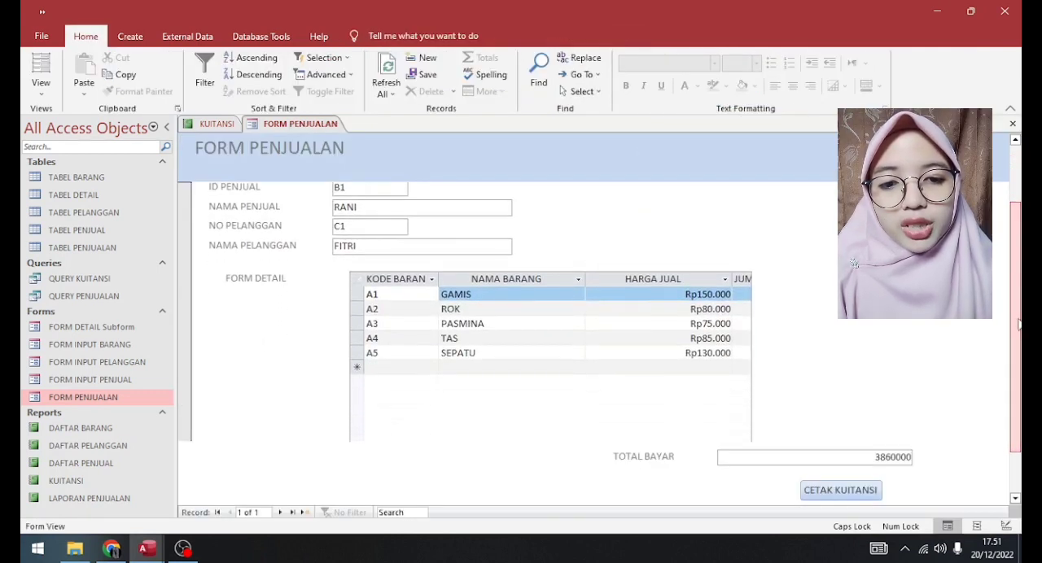
pyautogui.scroll(4, 1018, 324)
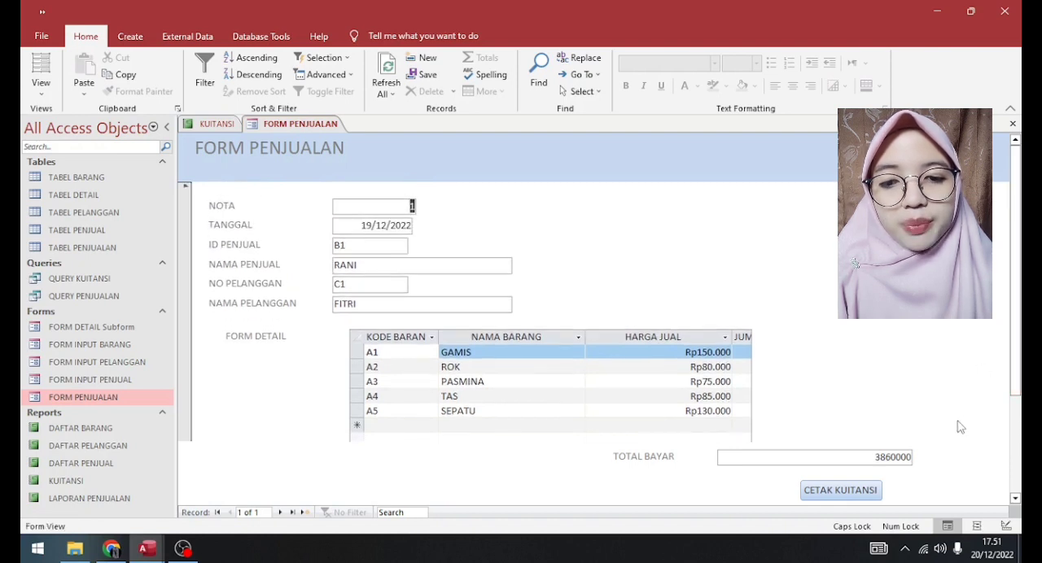
# - Run the CETAK KUITANSI button and look through the receipt's item rows in the print preview
pyautogui.click(832, 490)
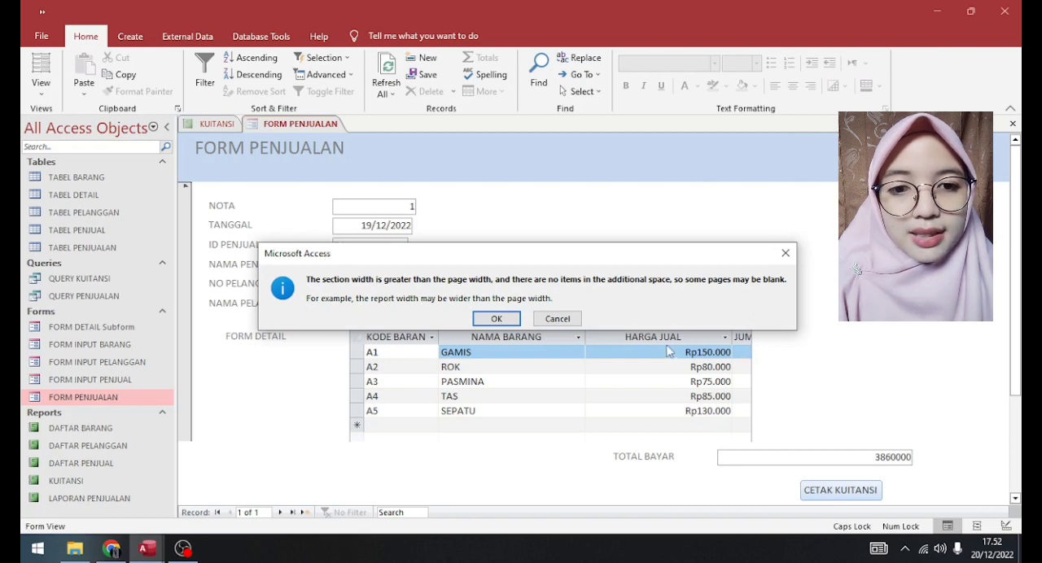
pyautogui.click(496, 318)
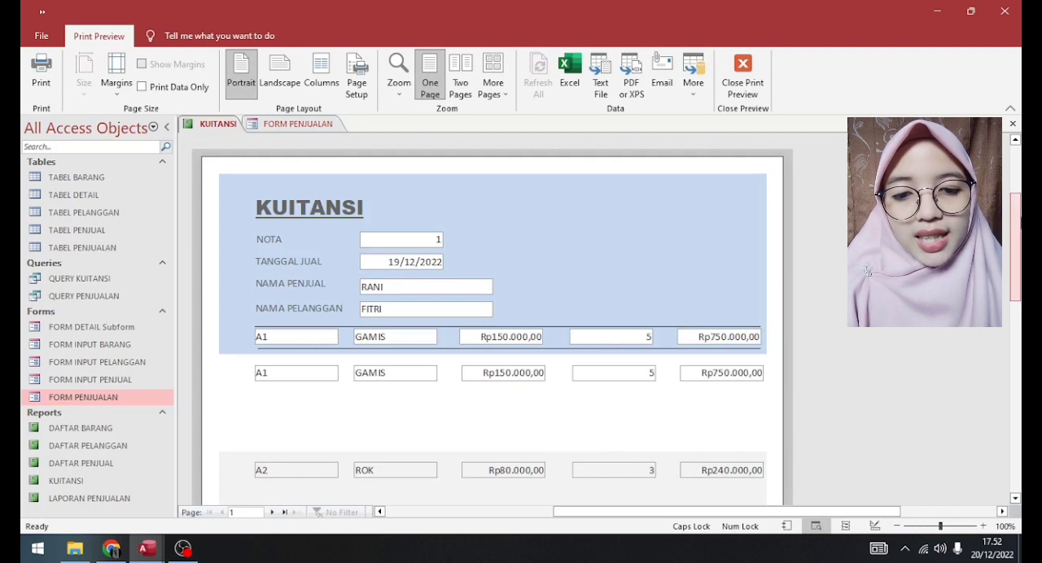
pyautogui.scroll(-3, 867, 271)
pyautogui.moveTo(1020, 275); pyautogui.dragTo(1021, 355)
pyautogui.scroll(1, 867, 271)
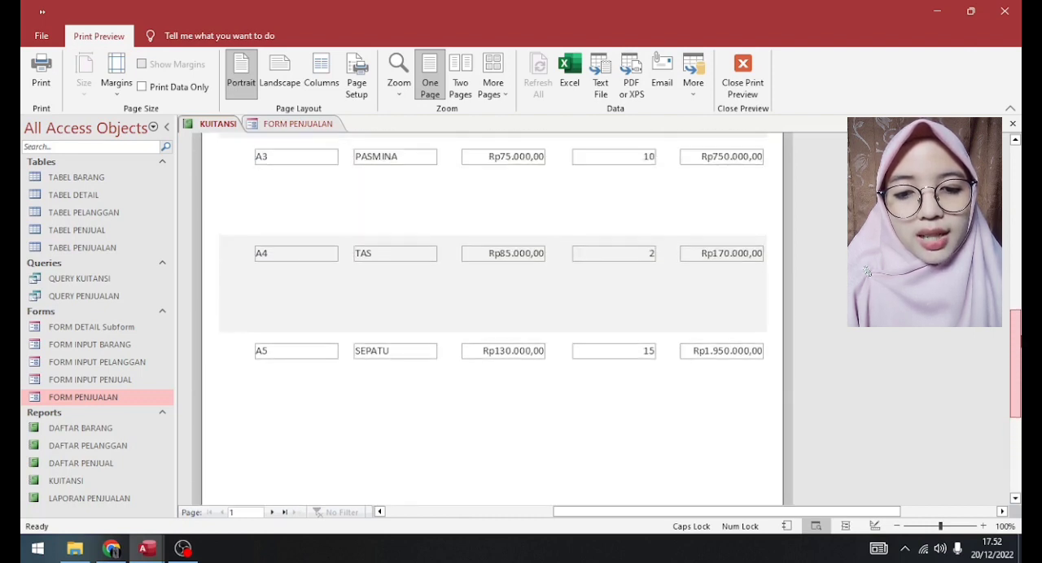
pyautogui.scroll(4, 867, 271)
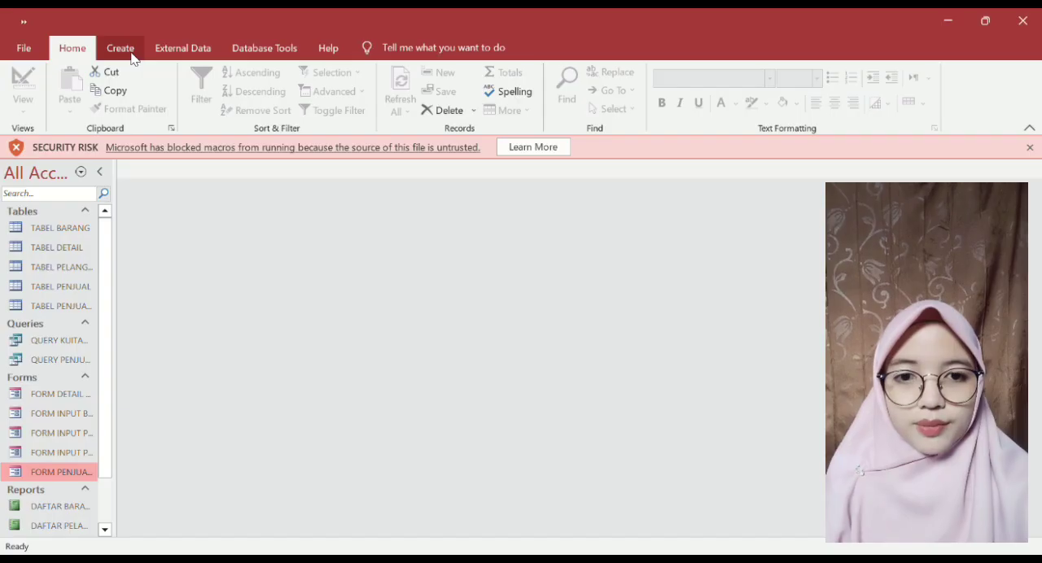
# - Create a blank form in Design View with a centred two-line label reading MENU UTAMA / APLIKASI PENJUALAN BARANG near the top of Detail
pyautogui.click(121, 49)
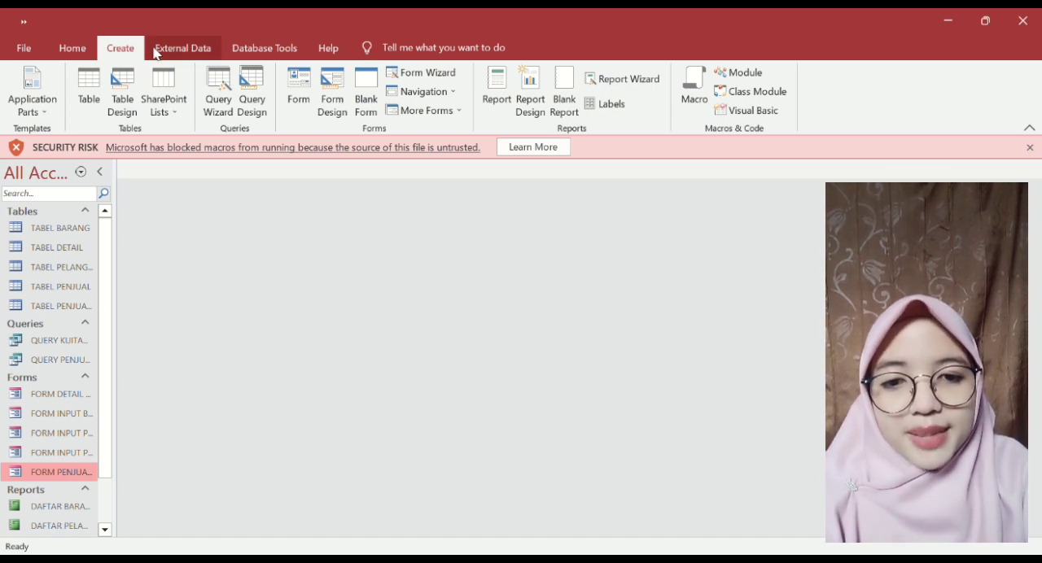
pyautogui.click(340, 91)
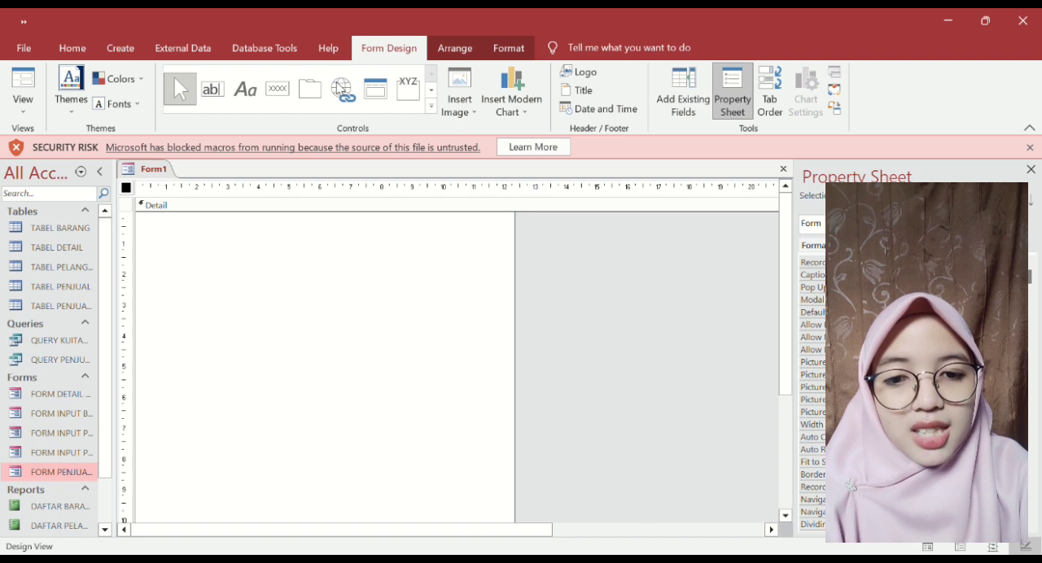
pyautogui.click(245, 91)
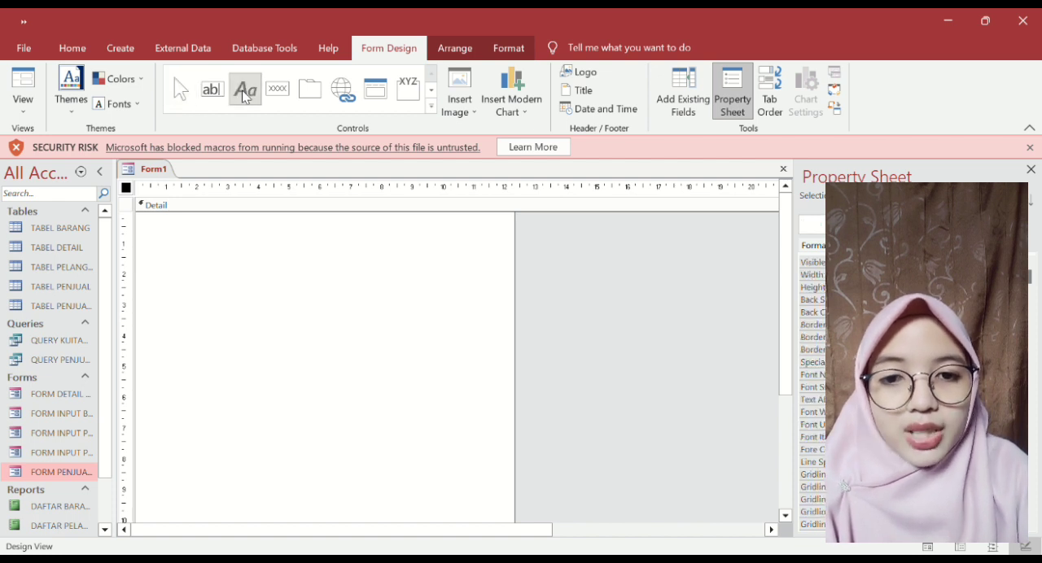
pyautogui.press('Escape')
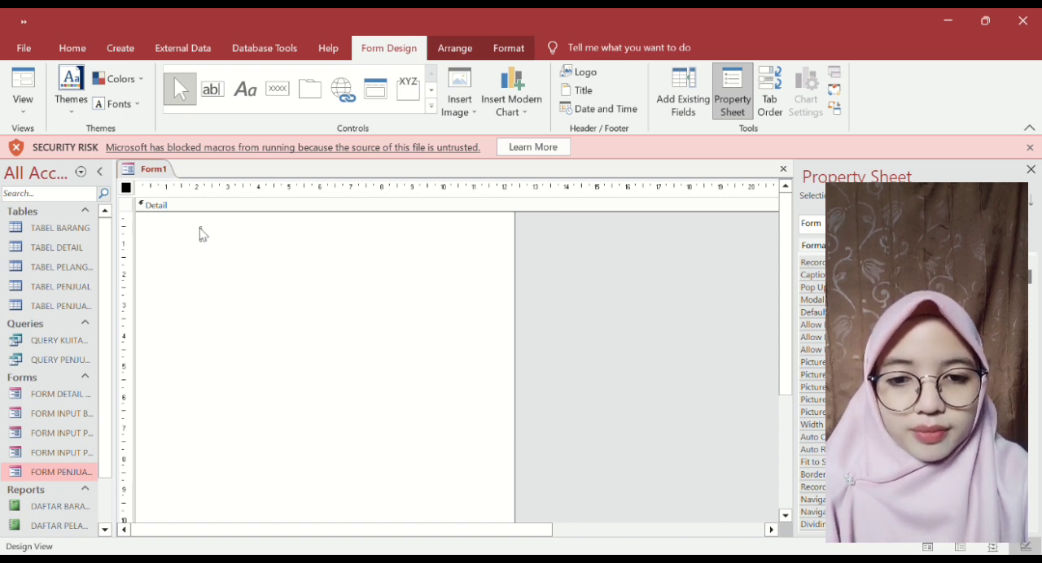
pyautogui.click(202, 231)
pyautogui.press('capslock')
pyautogui.write('MENU UT')
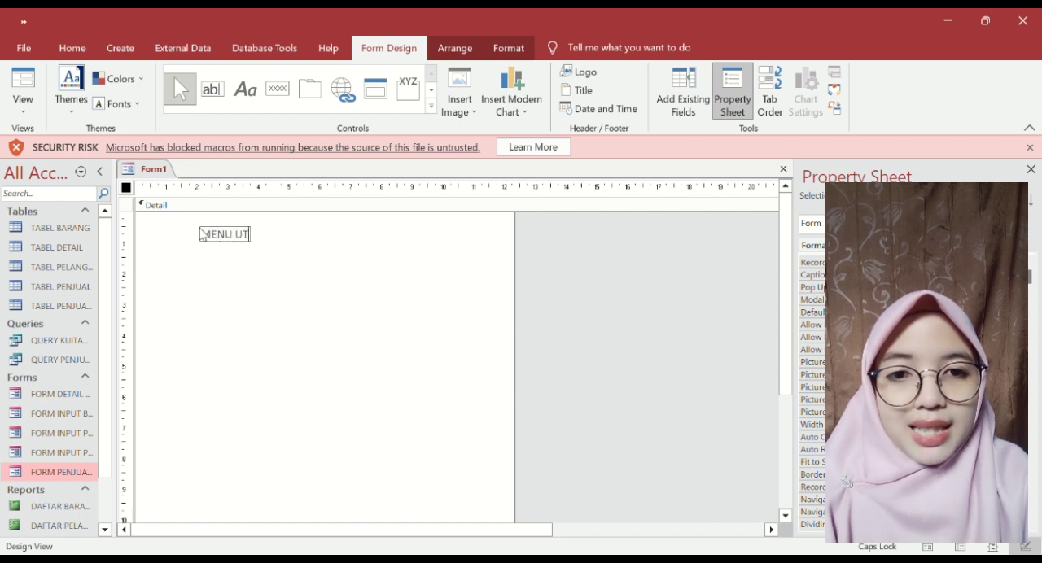
pyautogui.write('AMA')
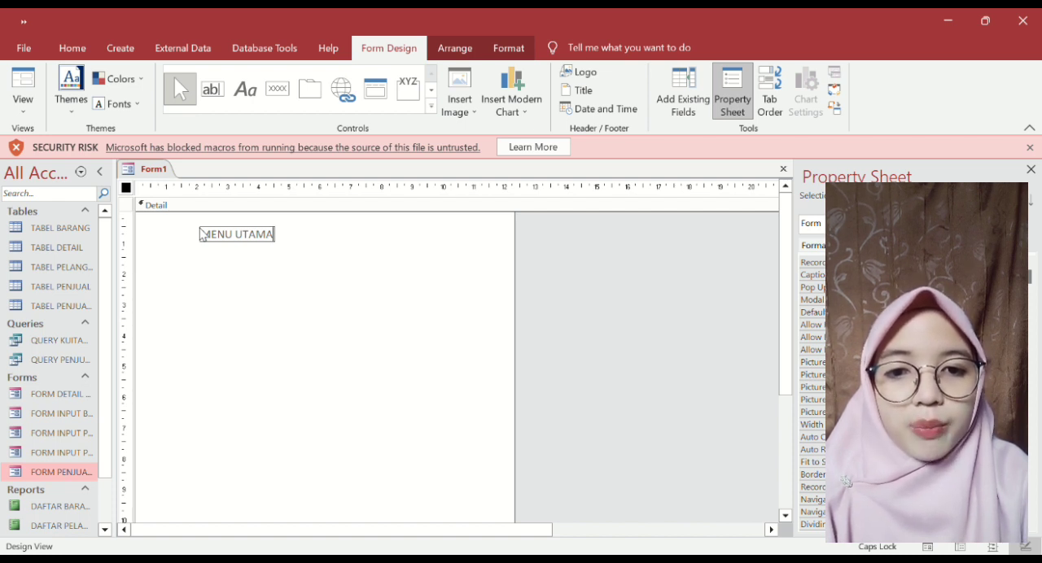
pyautogui.write('APLIKAS')
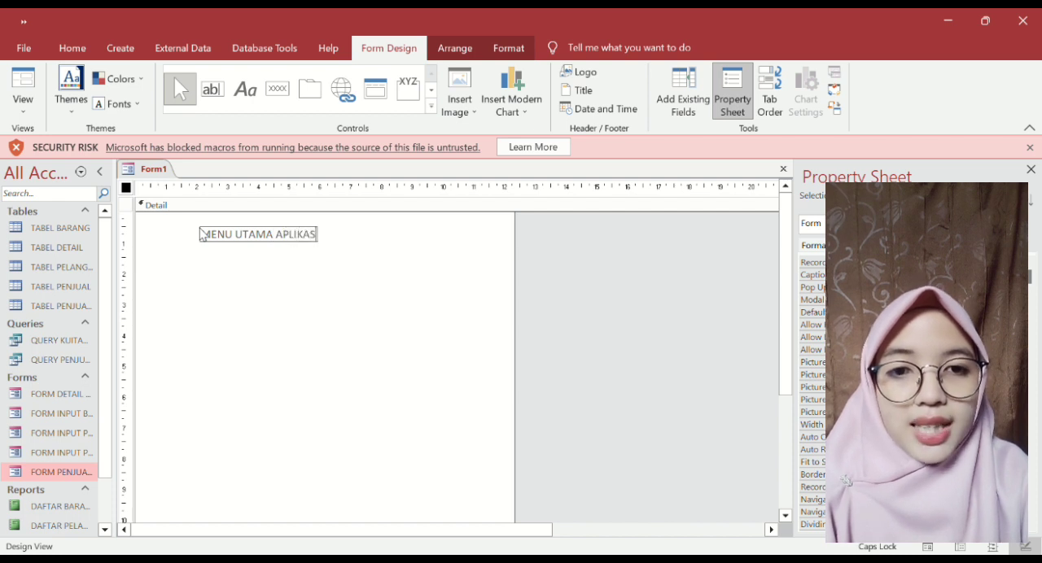
pyautogui.write('I PENJU')
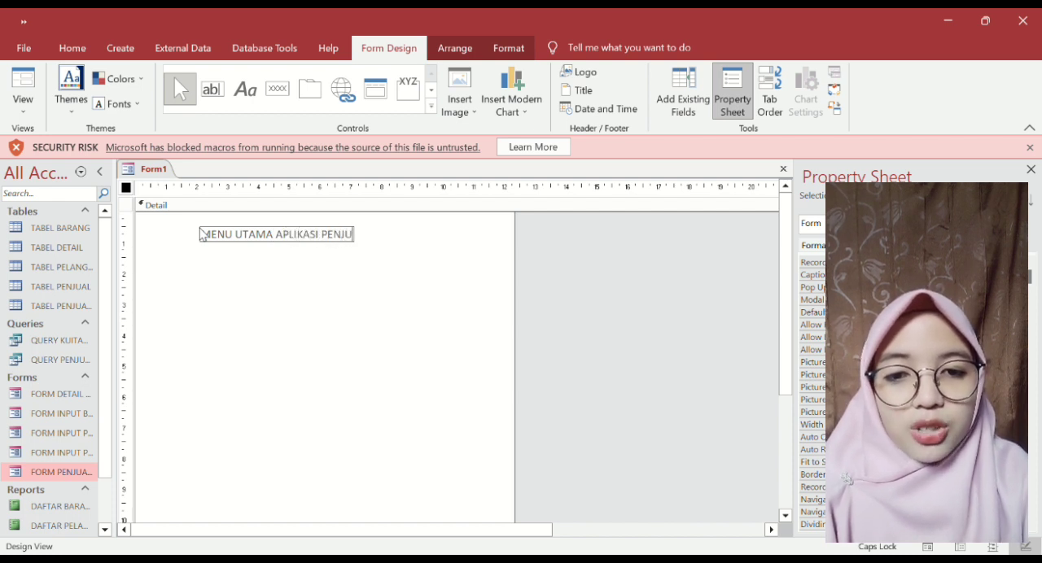
pyautogui.write('ALAN BA')
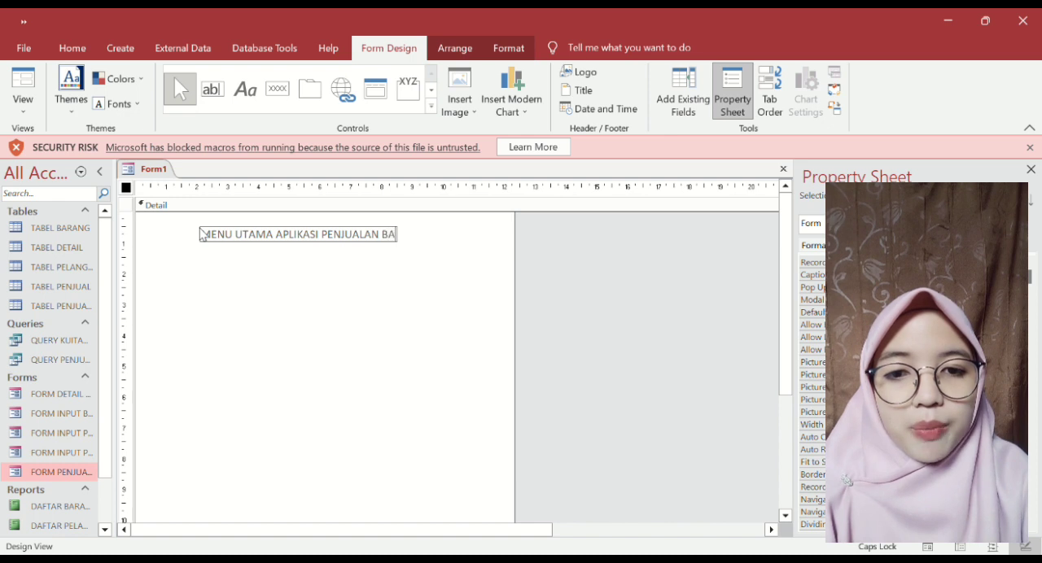
pyautogui.write('RANG')
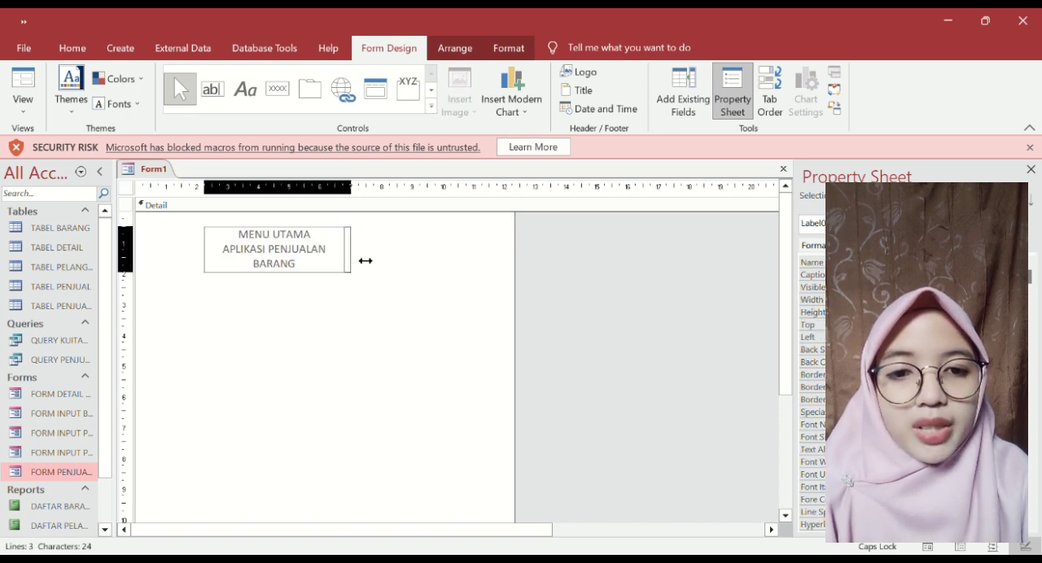
pyautogui.moveTo(365, 260); pyautogui.dragTo(385, 256)
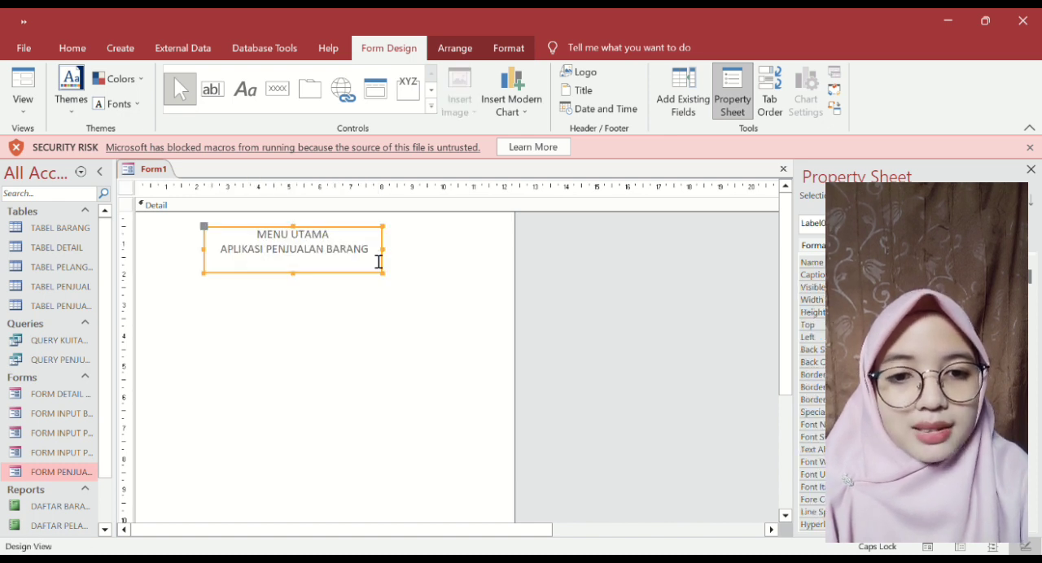
# - Add a command button with the text FORM INPUT BARANG below the title label
pyautogui.click(277, 88)
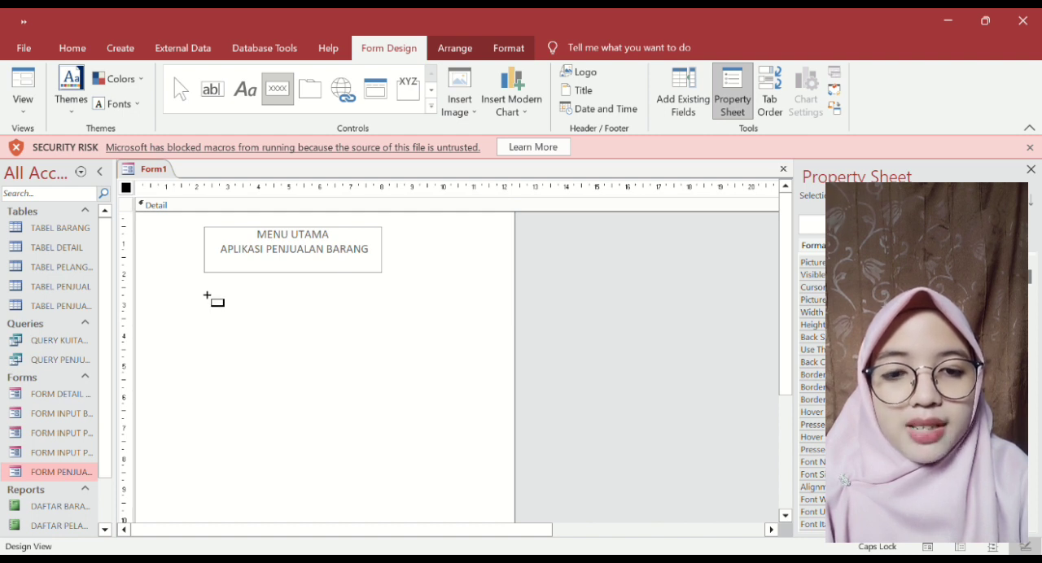
pyautogui.click(206, 294)
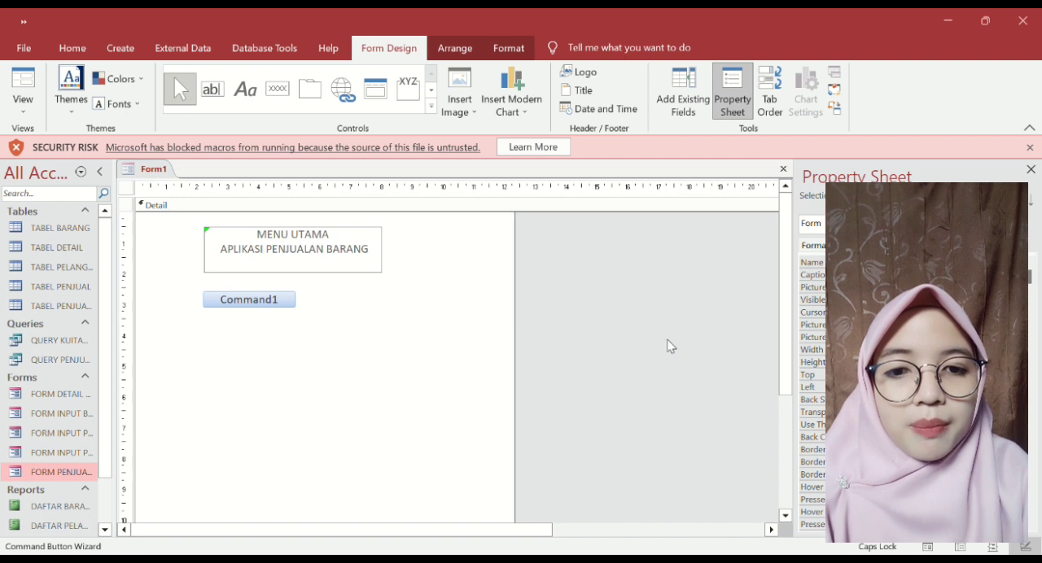
pyautogui.click(667, 341)
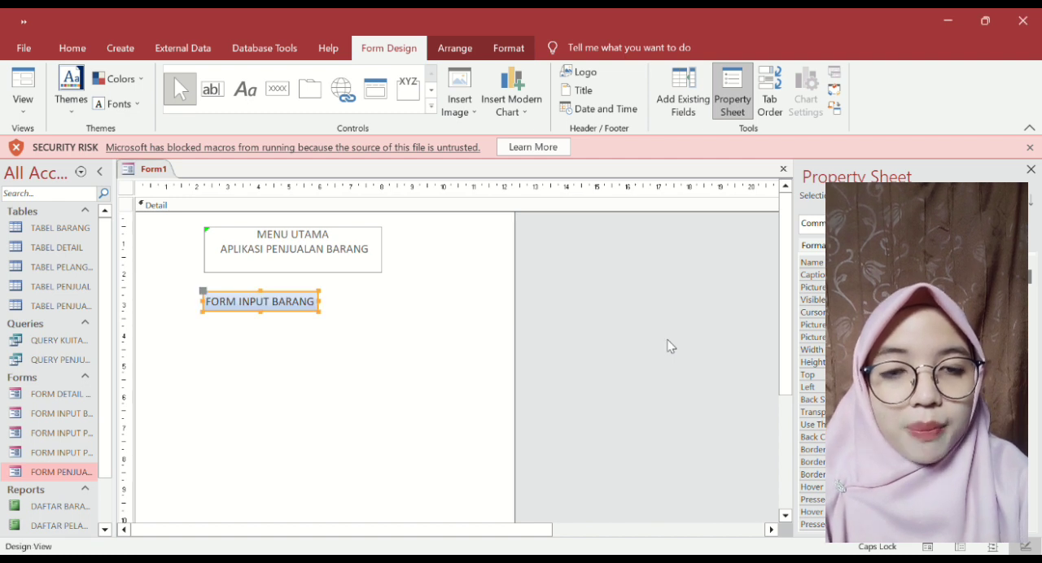
# - Add a command button with the text FORM INPUT PENJUAL beside the FORM INPUT BARANG button
pyautogui.click(277, 88)
pyautogui.click(348, 300)
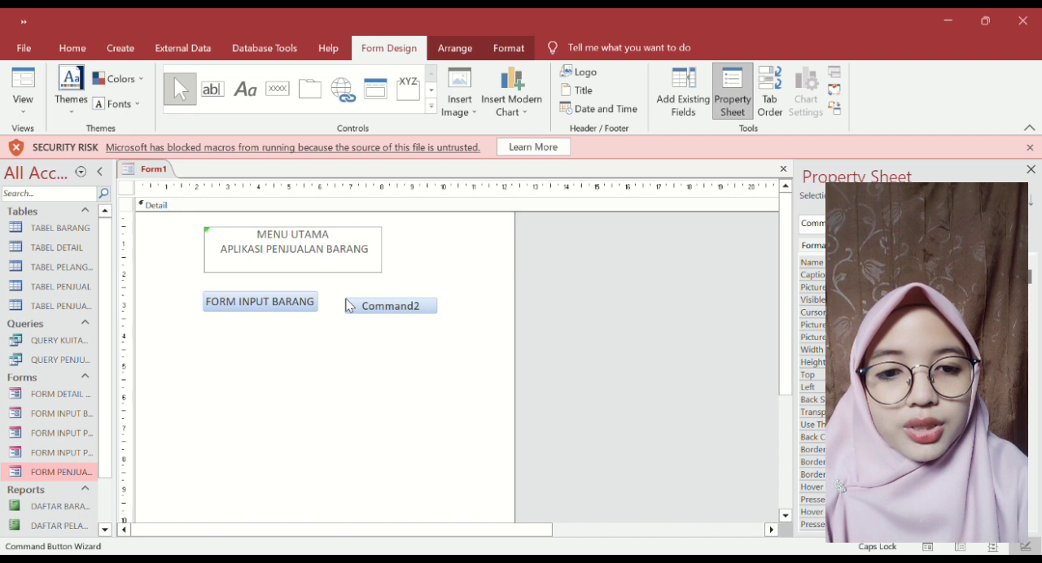
pyautogui.click(577, 338)
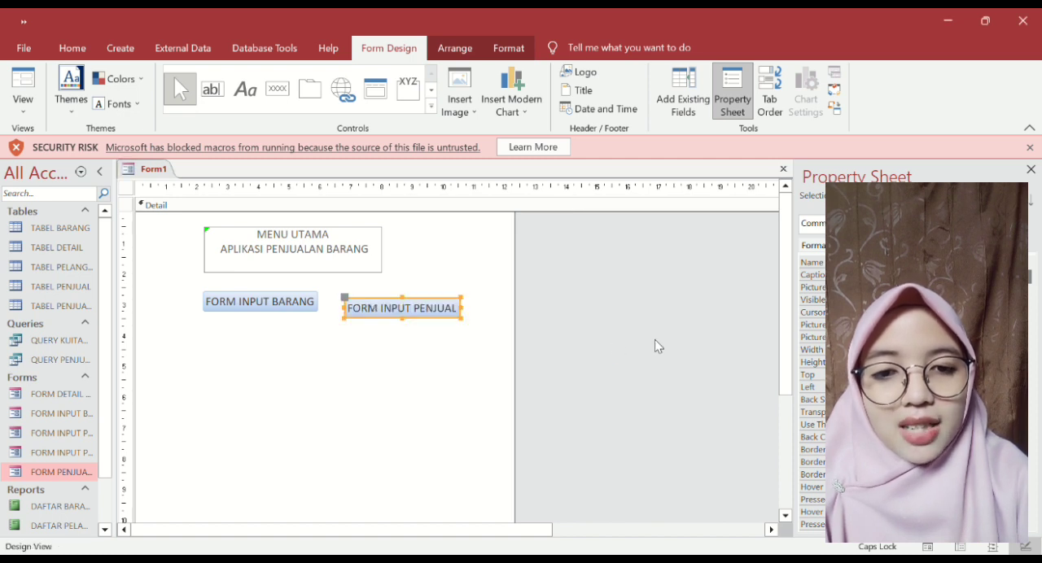
# - Add command buttons with the texts FORM INPUT PELANGGAN and FORM PENJUALAN in a second row below the existing buttons
pyautogui.click(277, 89)
pyautogui.click(210, 333)
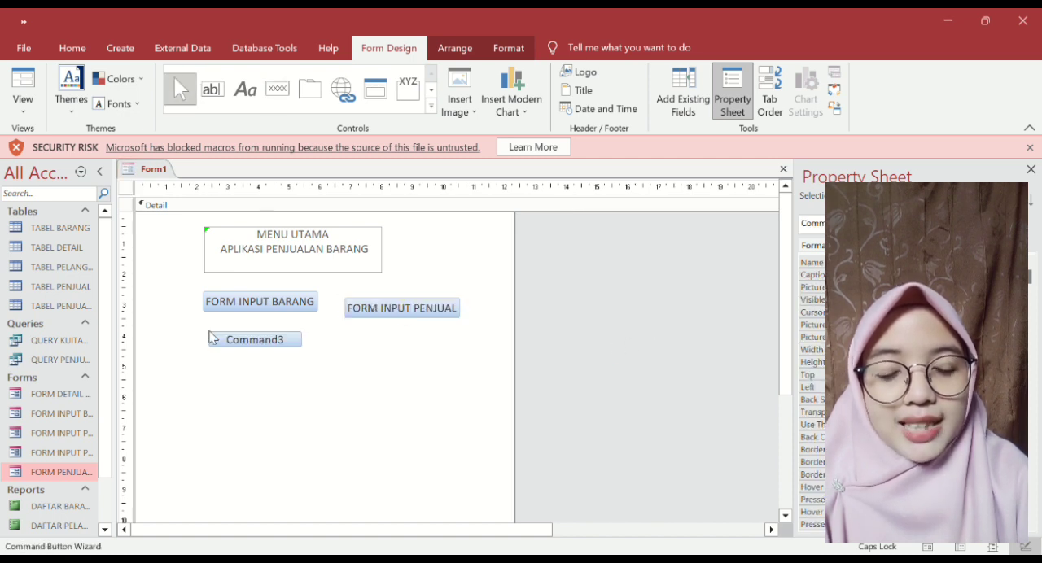
pyautogui.click(579, 330)
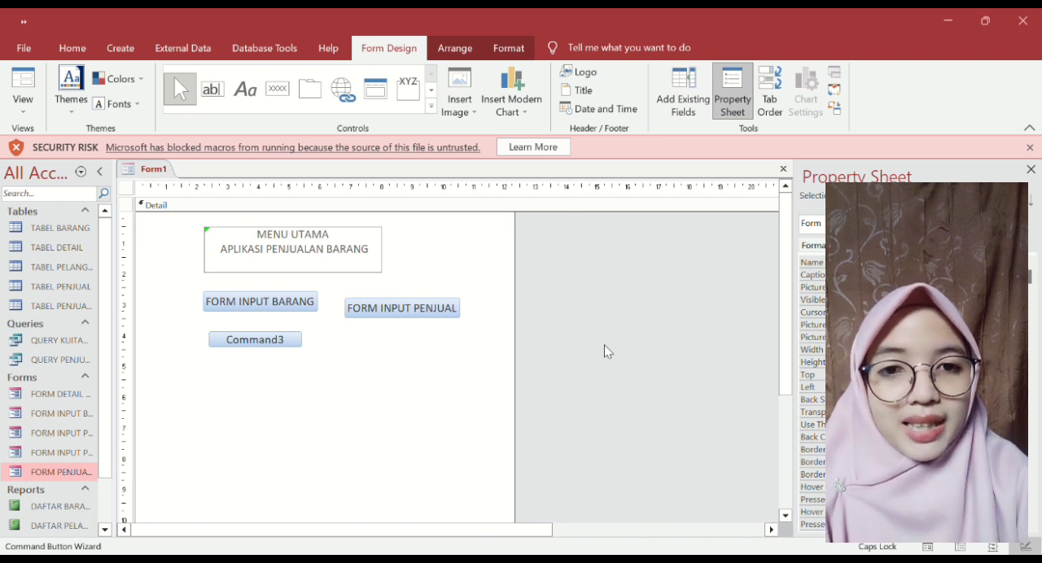
pyautogui.click(278, 88)
pyautogui.click(354, 338)
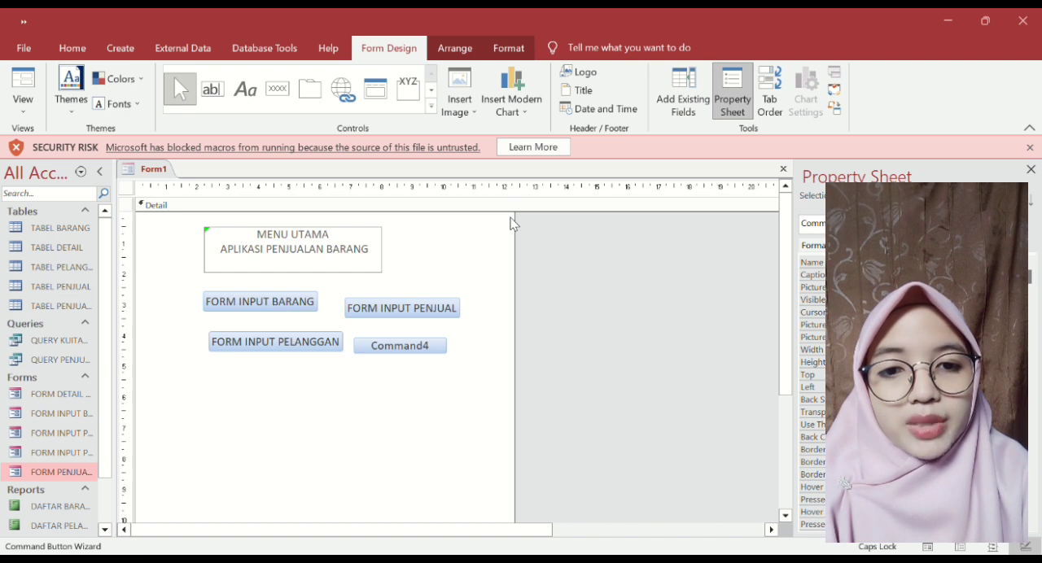
pyautogui.click(596, 336)
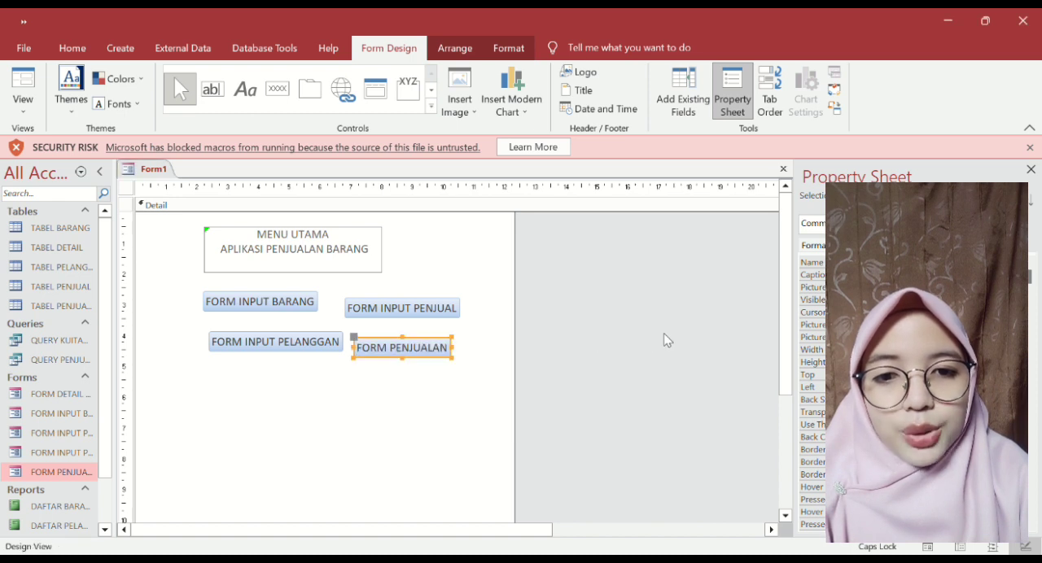
# - Add command buttons with the texts DAFTAR BARANG, DAFTAR PENJUAL and DAFTAR PELANGGAN below the form buttons
pyautogui.click(277, 89)
pyautogui.click(205, 373)
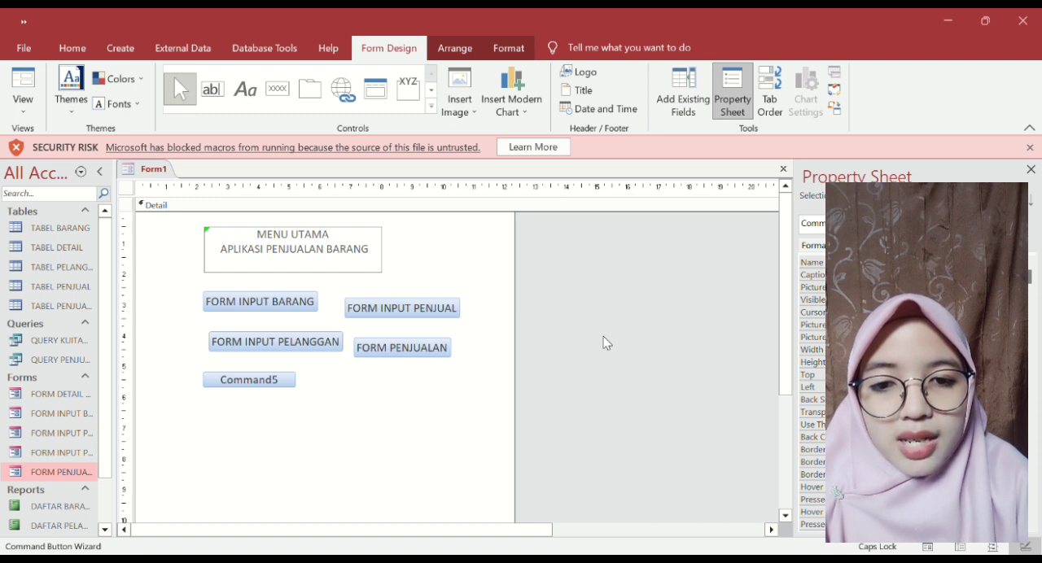
pyautogui.click(333, 378)
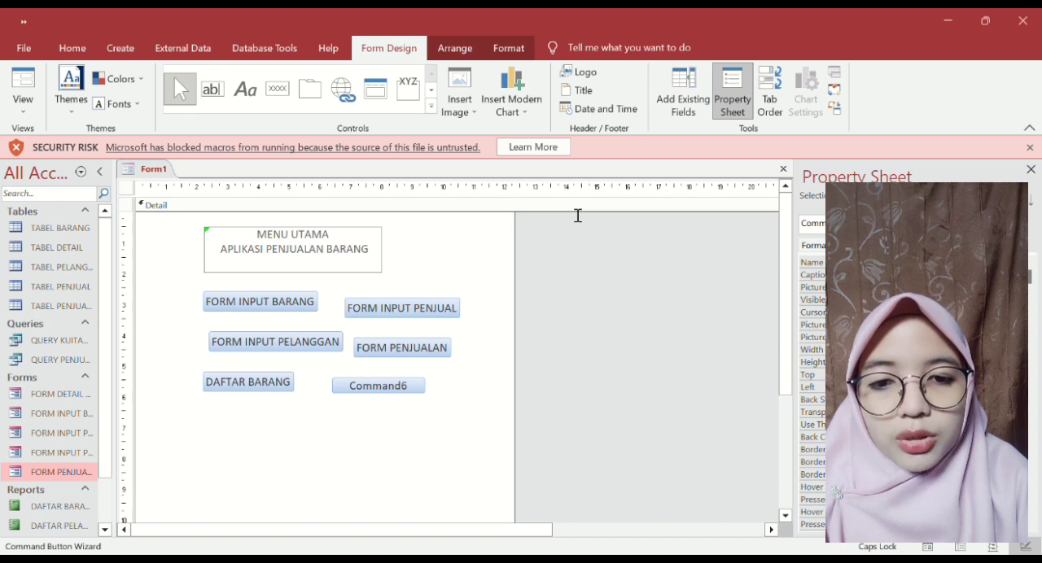
pyautogui.click(277, 88)
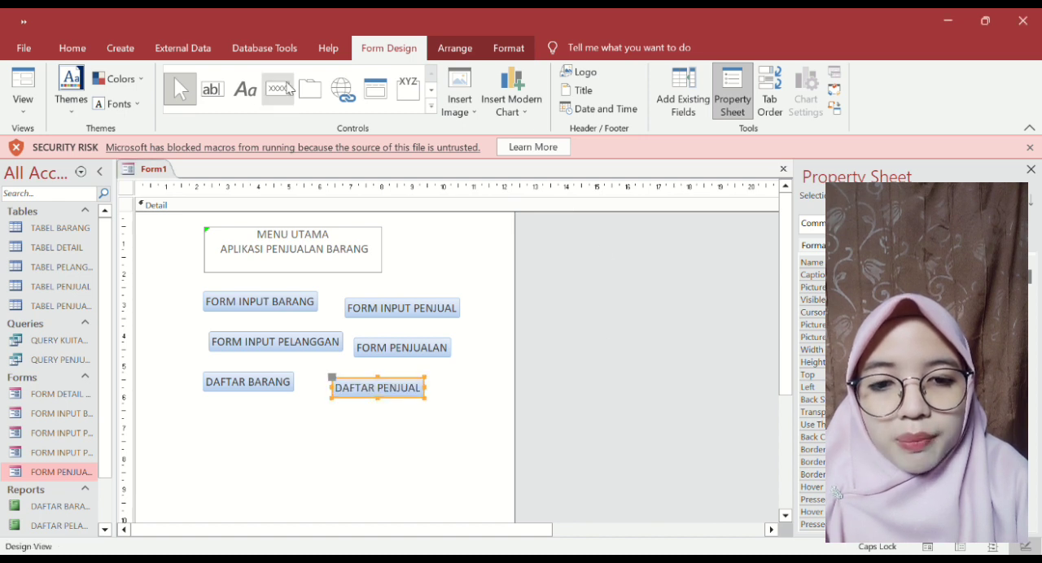
pyautogui.click(204, 411)
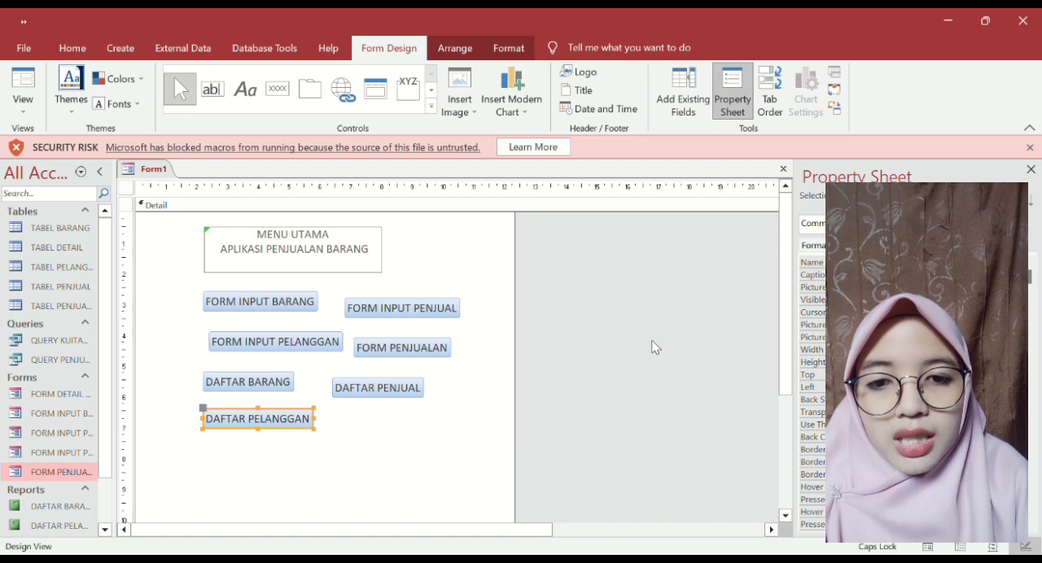
# - Add a LAPORAN PENJUALAN command button beside DAFTAR PELANGGAN and a KELUAR command button centred below them
pyautogui.click(278, 88)
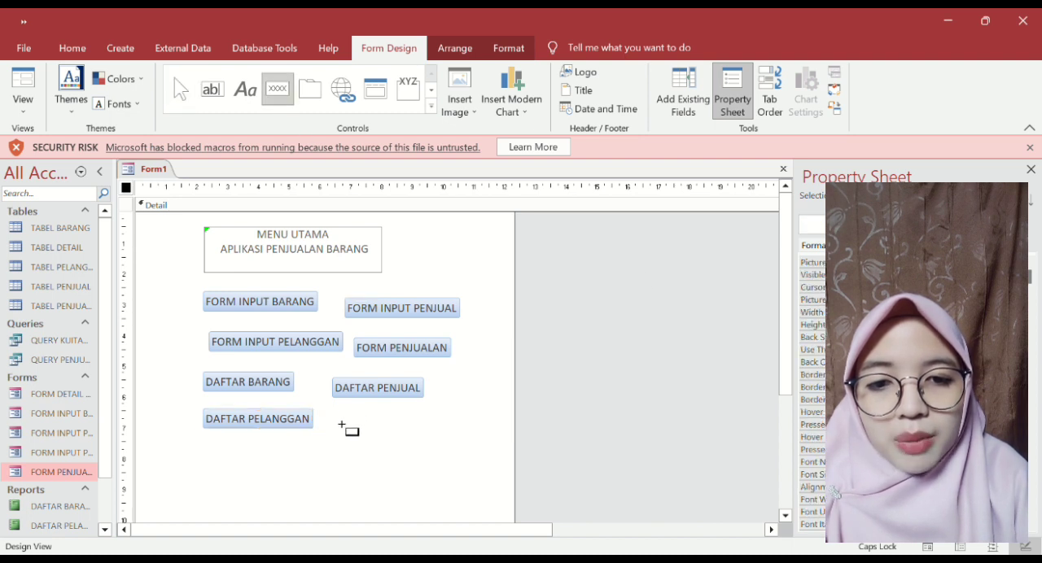
pyautogui.click(342, 425)
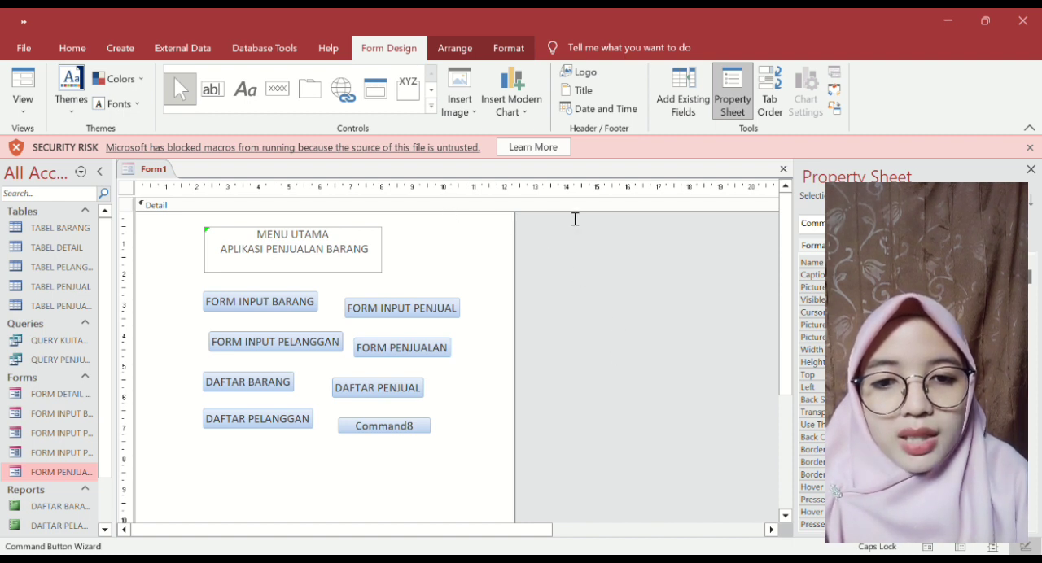
pyautogui.click(278, 88)
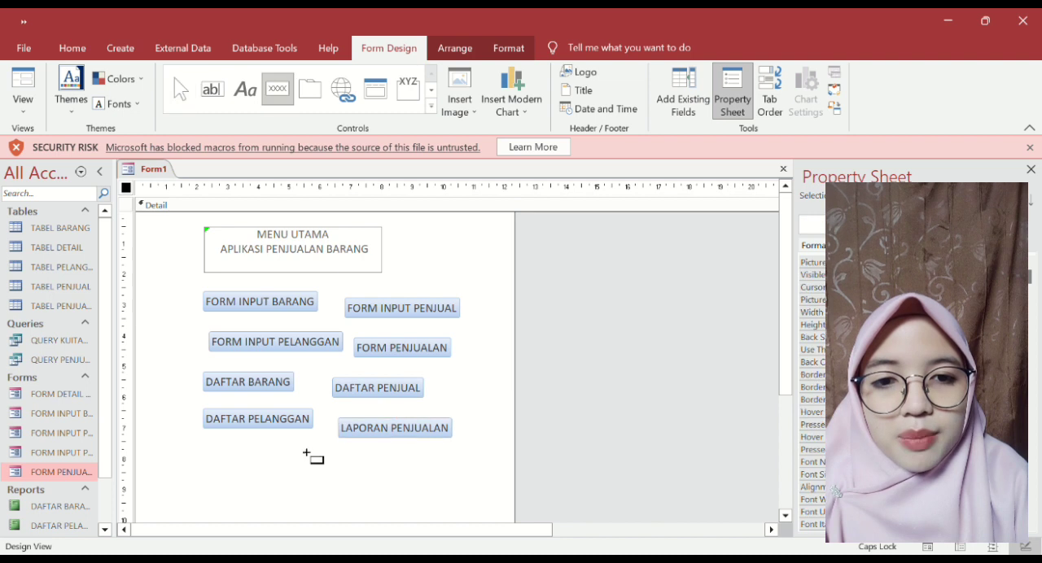
pyautogui.click(306, 461)
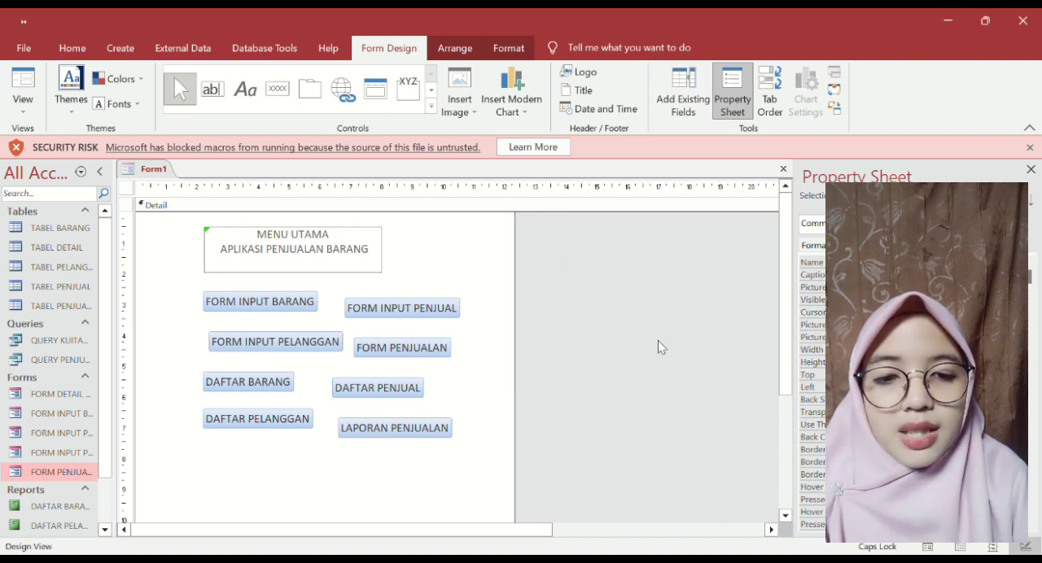
# - Move the FORM INPUT BARANG, FORM INPUT PENJUAL, FORM INPUT PELANGGAN and FORM PENJUALAN buttons closer together in two columns below the title
pyautogui.click(261, 303)
pyautogui.moveTo(261, 303); pyautogui.dragTo(233, 300)
pyautogui.click(366, 307)
pyautogui.moveTo(358, 303); pyautogui.dragTo(319, 296)
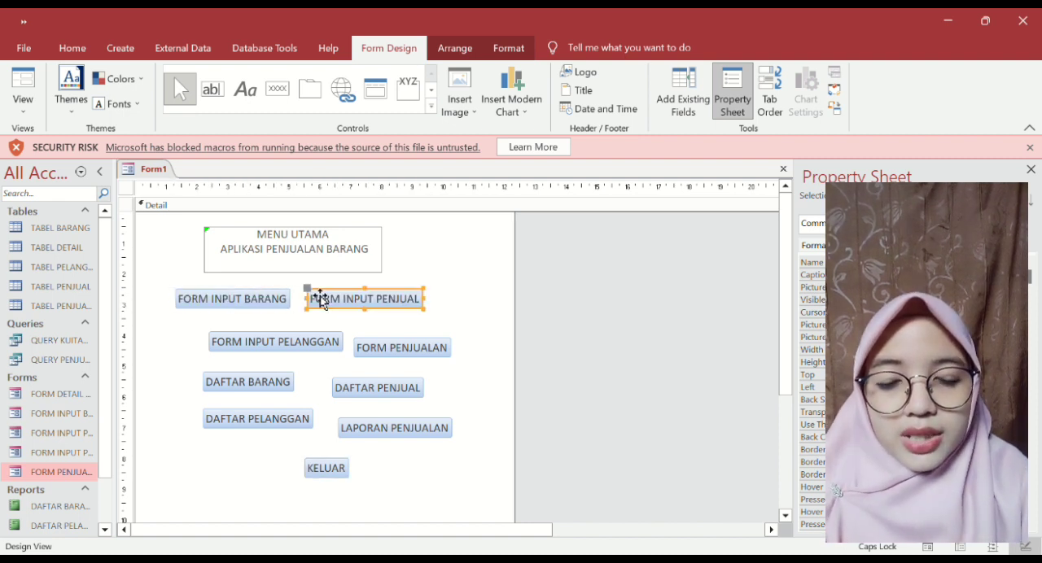
pyautogui.click(270, 342)
pyautogui.moveTo(271, 342); pyautogui.dragTo(214, 323)
pyautogui.moveTo(399, 348); pyautogui.dragTo(352, 327)
# - Move the DAFTAR BARANG, DAFTAR PENJUAL, DAFTAR PELANGGAN and LAPORAN PENJUALAN buttons up beneath the form buttons in the same two columns
pyautogui.click(259, 381)
pyautogui.moveTo(260, 380); pyautogui.dragTo(259, 348)
pyautogui.moveTo(342, 389); pyautogui.dragTo(332, 354)
pyautogui.click(271, 419)
pyautogui.moveTo(270, 419); pyautogui.dragTo(248, 373)
pyautogui.click(361, 425)
pyautogui.moveTo(361, 425); pyautogui.dragTo(330, 375)
# - Widen and align the navigation buttons so each of the two columns has matching button widths and edges
pyautogui.click(394, 353)
pyautogui.moveTo(394, 354); pyautogui.dragTo(427, 363)
pyautogui.click(403, 329)
pyautogui.moveTo(403, 329); pyautogui.dragTo(437, 337)
pyautogui.click(180, 300)
pyautogui.moveTo(176, 299); pyautogui.dragTo(163, 298)
pyautogui.click(205, 350)
pyautogui.moveTo(202, 351); pyautogui.dragTo(158, 372)
pyautogui.click(224, 378)
# - Place the KELUAR button just below the two button columns and widen it to span both
pyautogui.click(329, 469)
pyautogui.moveTo(329, 470); pyautogui.dragTo(422, 406)
pyautogui.moveTo(282, 414); pyautogui.dragTo(169, 417)
# - Save the form as FORM MENU UTAMA and display it in Form View
pyautogui.click(268, 451)
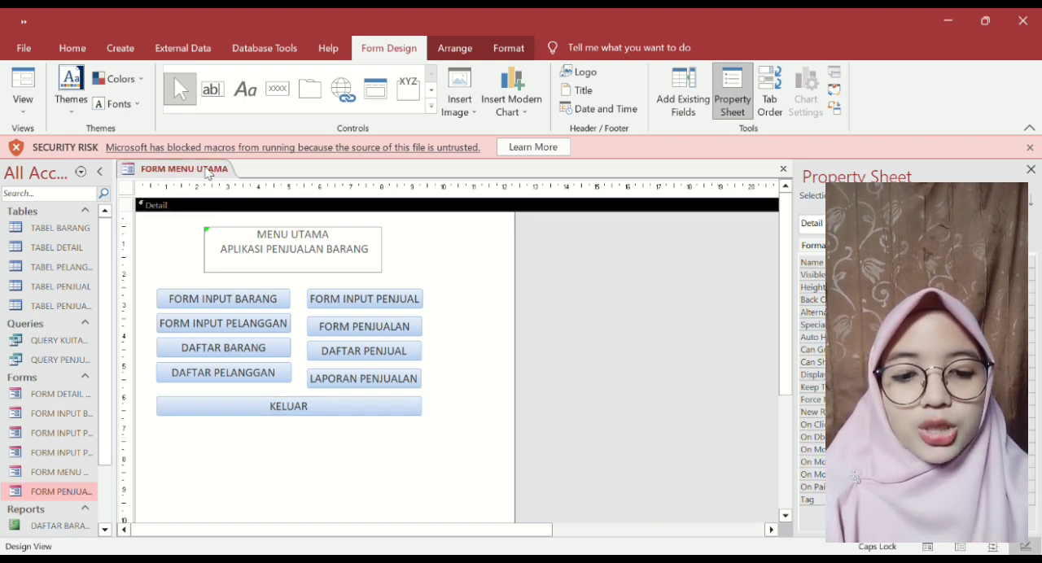
pyautogui.press('F5')
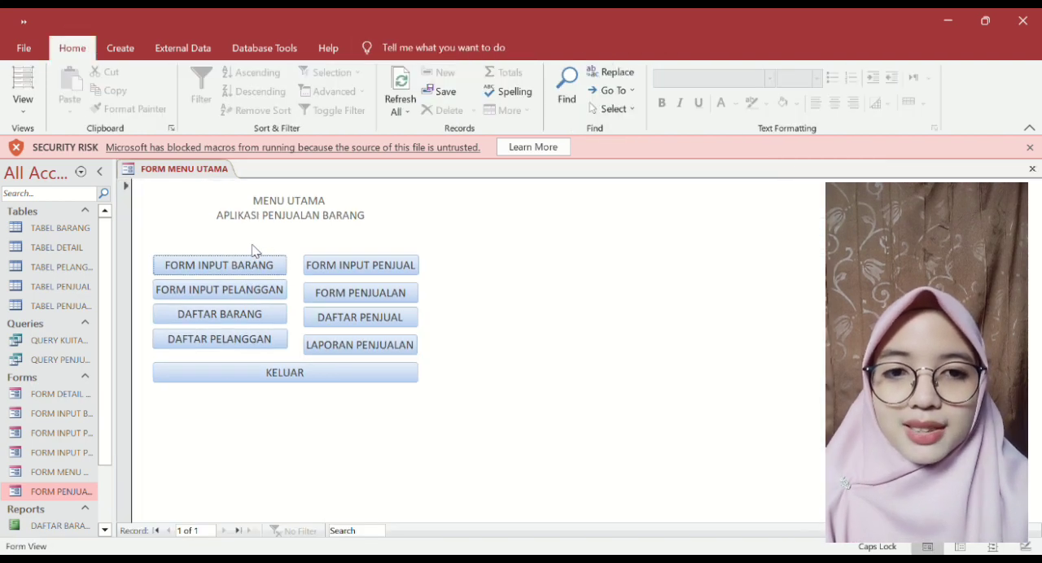